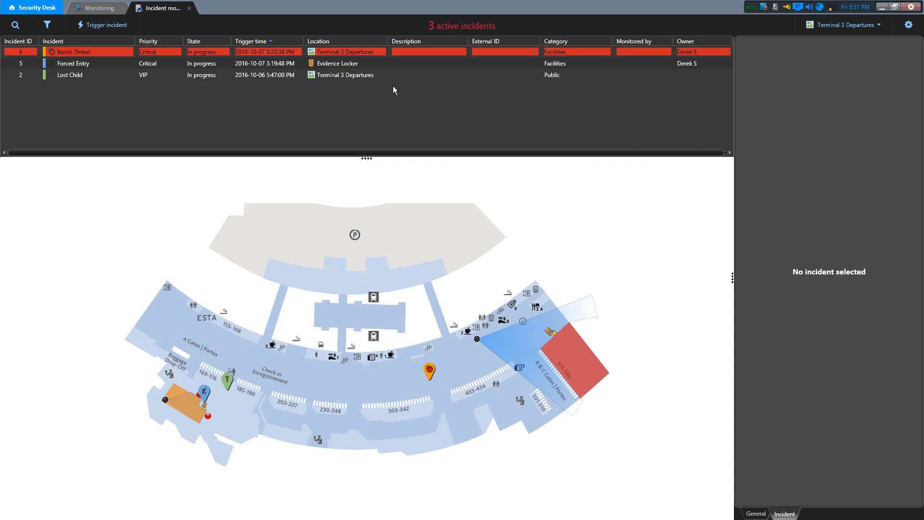
Select the Forced Entry incident, and display the Terminal 3 Arrivals map followed by the Terminal 3 Gates map.
{"action": "left_click", "coordinate": [362, 65]}
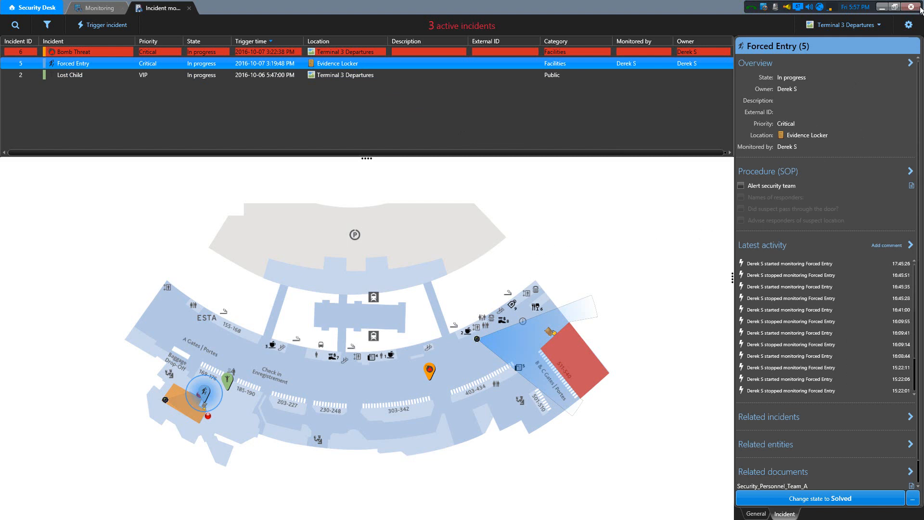
{"action": "left_click", "coordinate": [872, 27]}
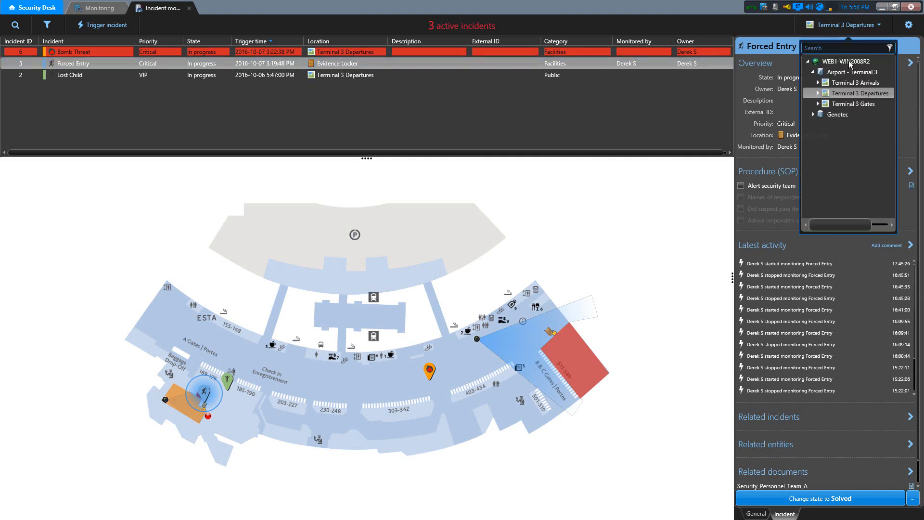
{"action": "left_click", "coordinate": [839, 84]}
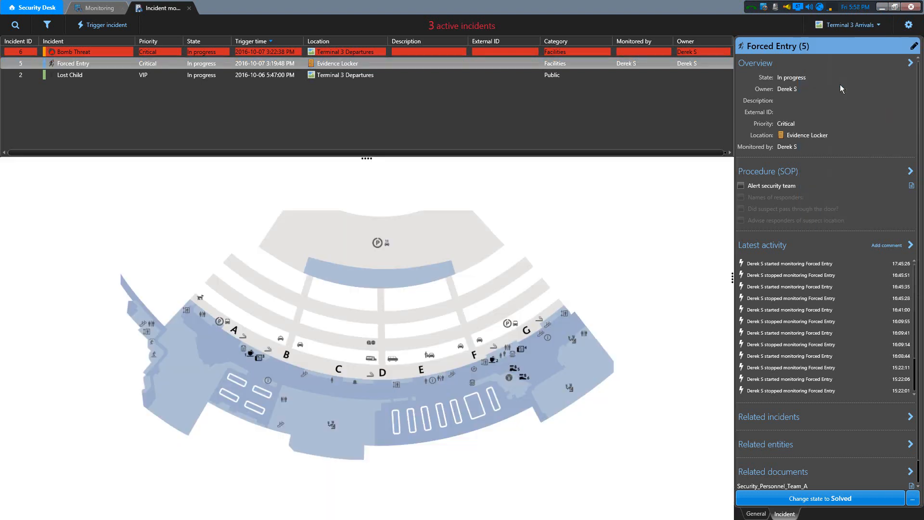
{"action": "left_click", "coordinate": [879, 28]}
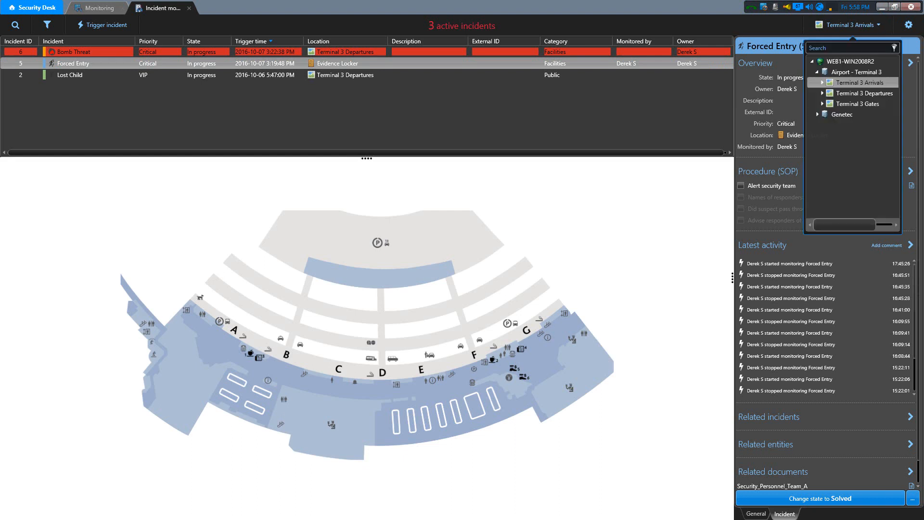
{"action": "left_click", "coordinate": [871, 99]}
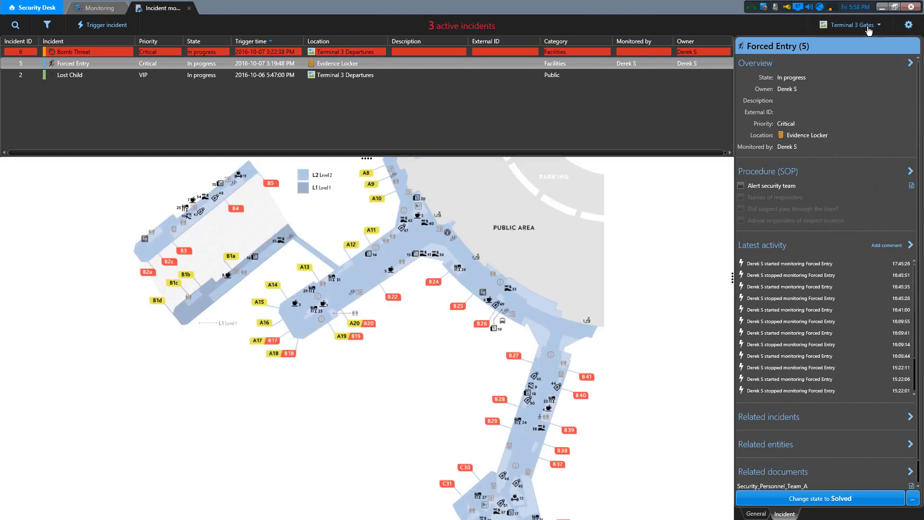
Return the map to Terminal 3 Departures and examine the concourse around the incident markers up close.
{"action": "left_click", "coordinate": [873, 30]}
{"action": "left_click", "coordinate": [865, 94]}
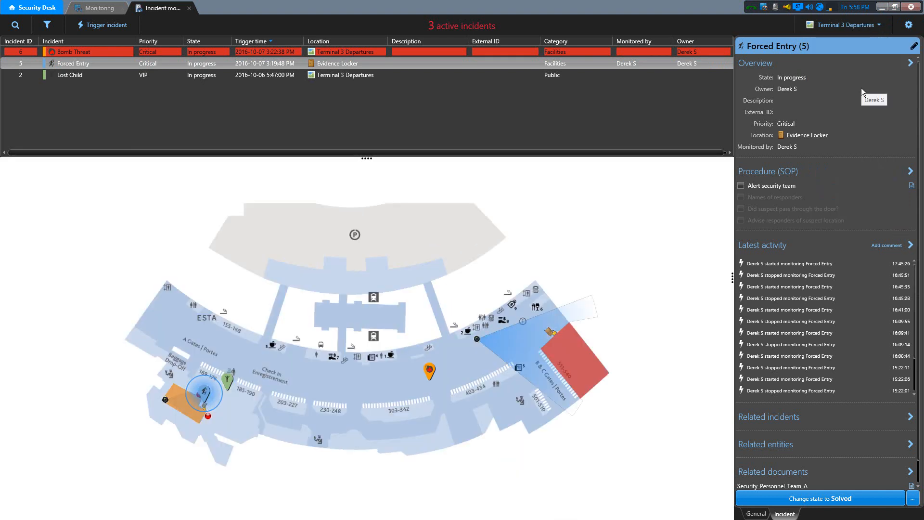
{"action": "left_click_drag", "start_coordinate": [343, 309], "coordinate": [355, 290]}
{"action": "scroll", "coordinate": [373, 376], "scroll_direction": "up", "scroll_amount": 3}
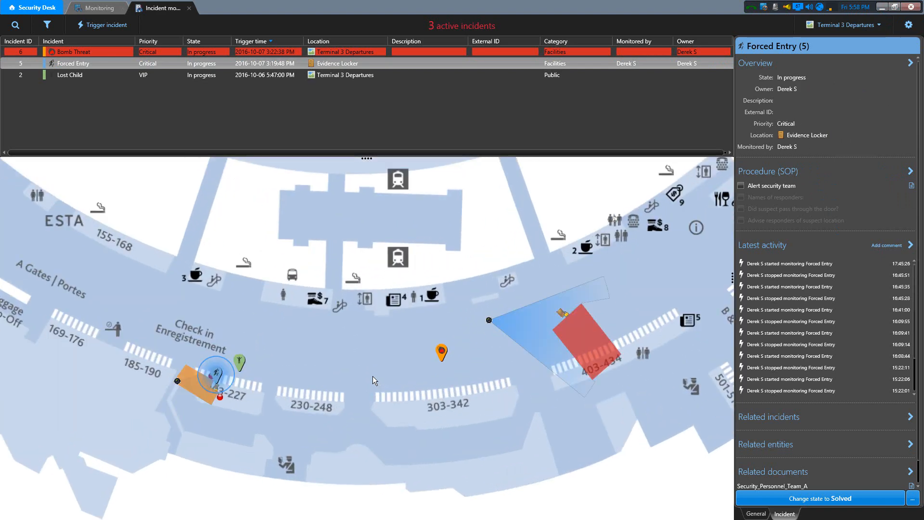
{"action": "mouse_move", "coordinate": [339, 363]}
{"action": "left_mouse_down"}
{"action": "mouse_move", "coordinate": [400, 362]}
{"action": "mouse_move", "coordinate": [356, 369]}
{"action": "left_mouse_up"}
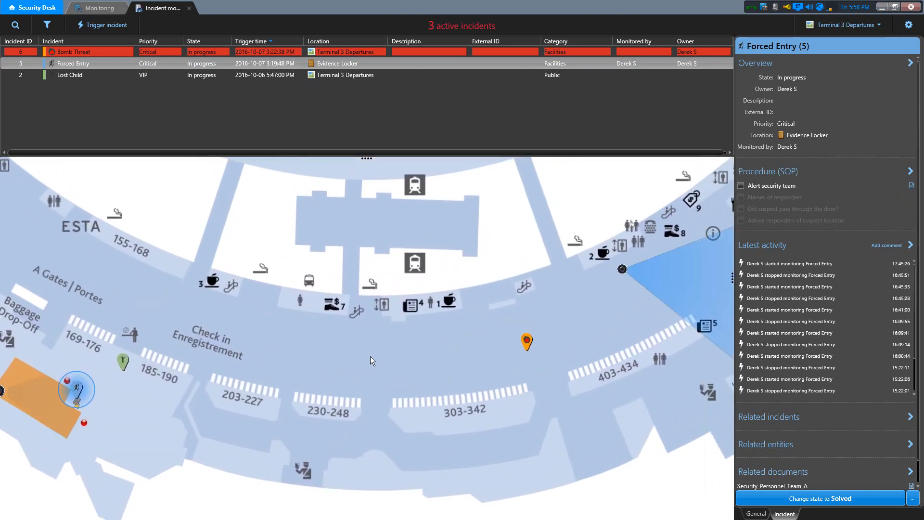
{"action": "scroll", "coordinate": [379, 353], "scroll_direction": "down", "scroll_amount": 3}
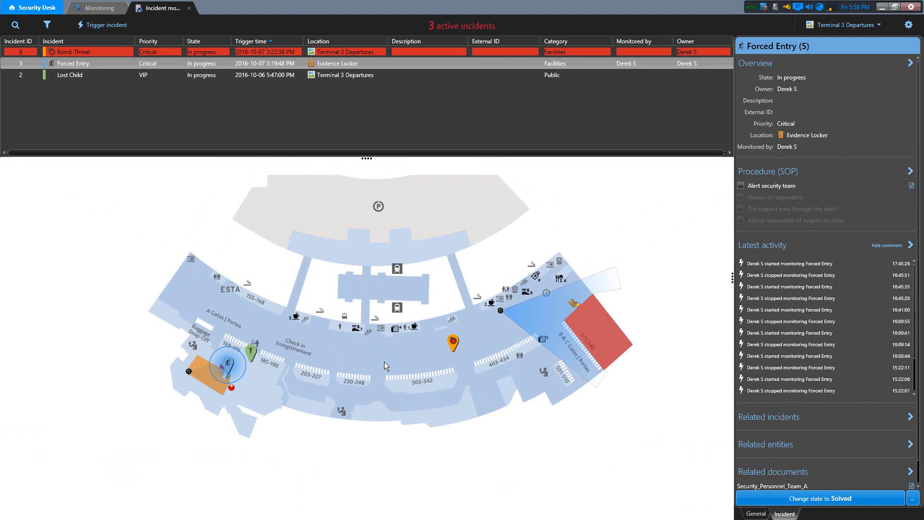
Search the map entities for "terminal" and display Terminal 3 Arrivals from the results.
{"action": "left_click", "coordinate": [15, 25]}
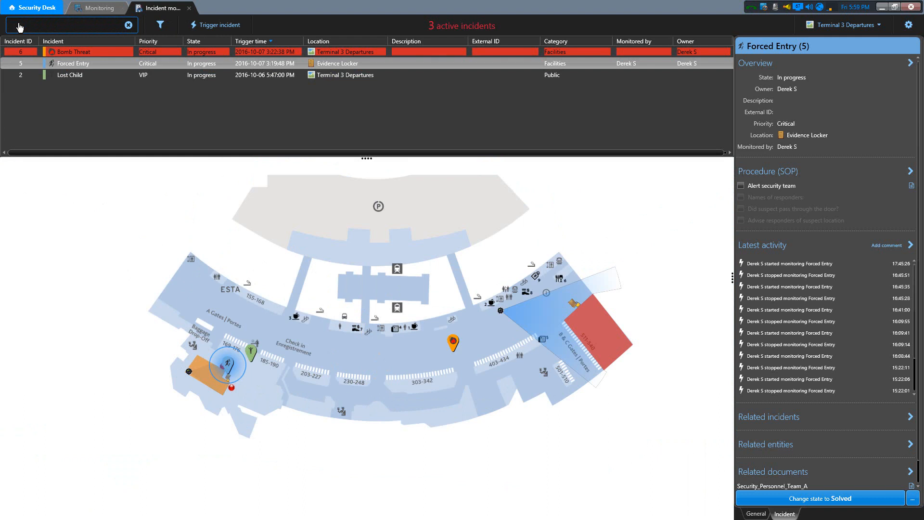
{"action": "type", "text": "terminal"}
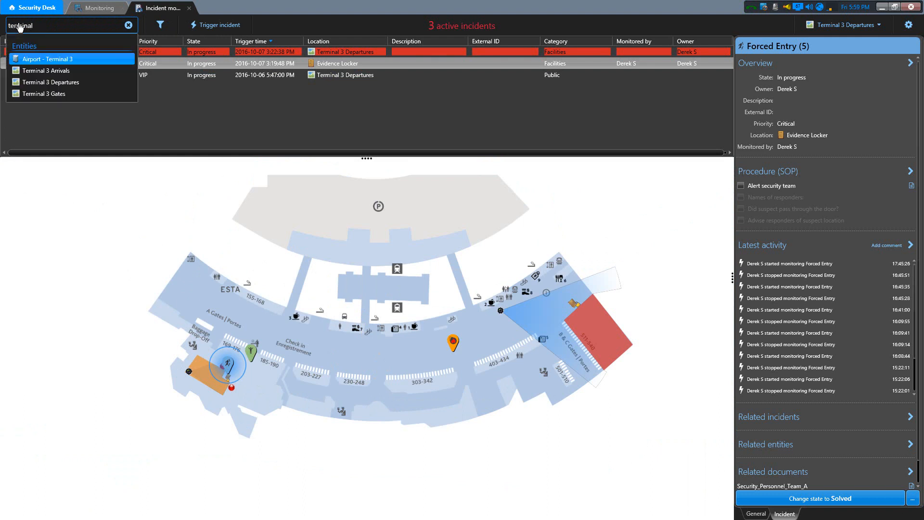
{"action": "left_click", "coordinate": [66, 72]}
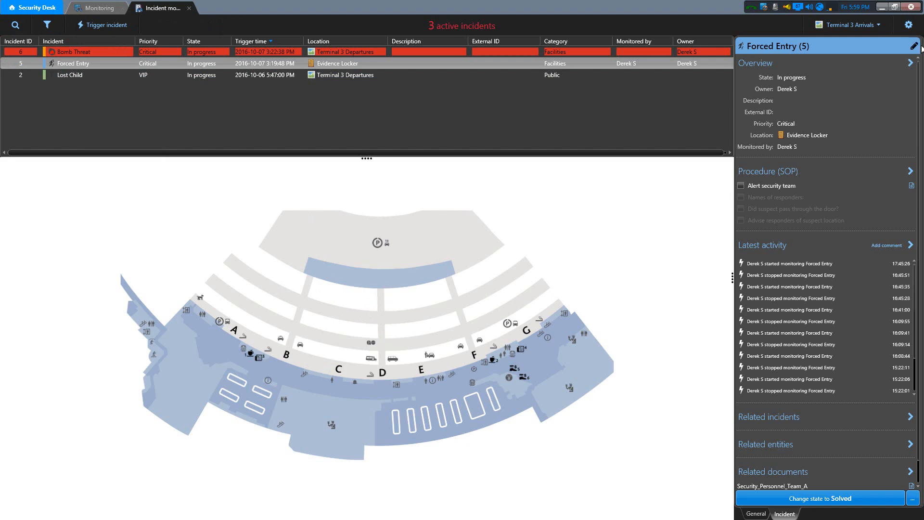
Try the list-only layout, and the map-only layout with the dashboard hidden.
{"action": "left_click", "coordinate": [908, 25]}
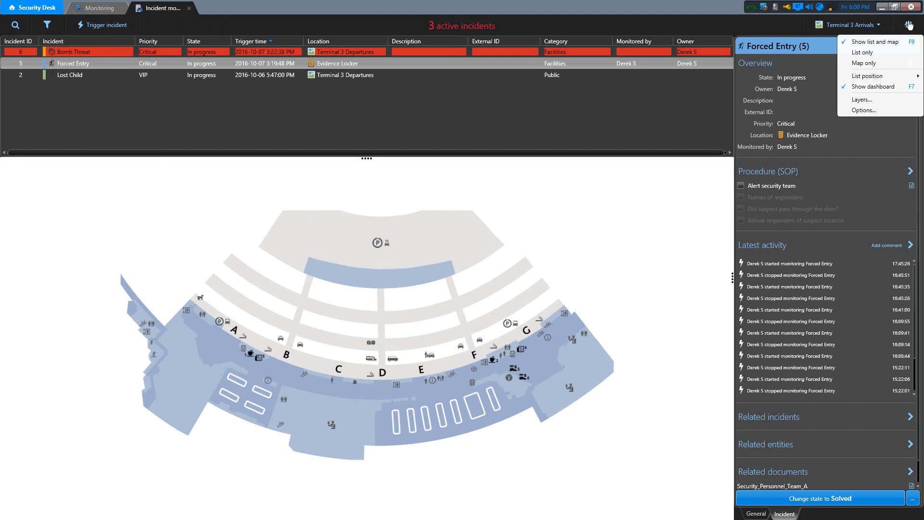
{"action": "left_click", "coordinate": [879, 52]}
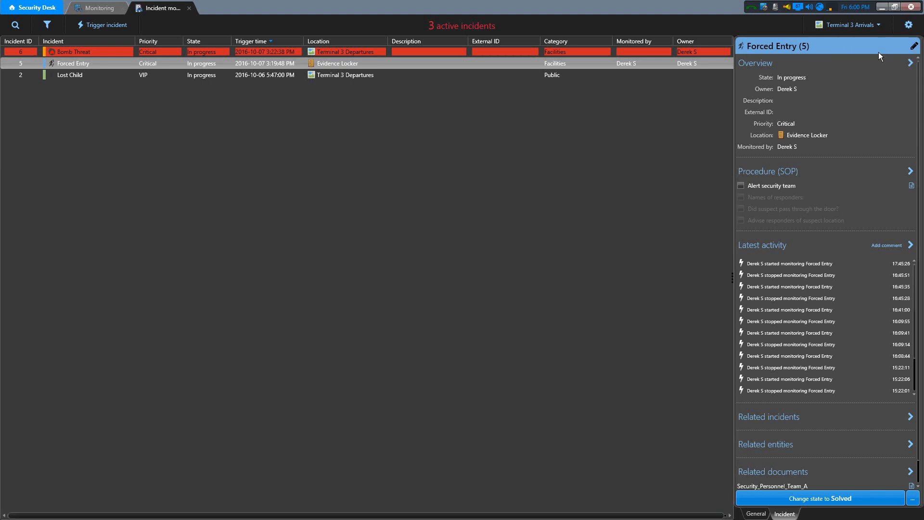
{"action": "left_click", "coordinate": [908, 25]}
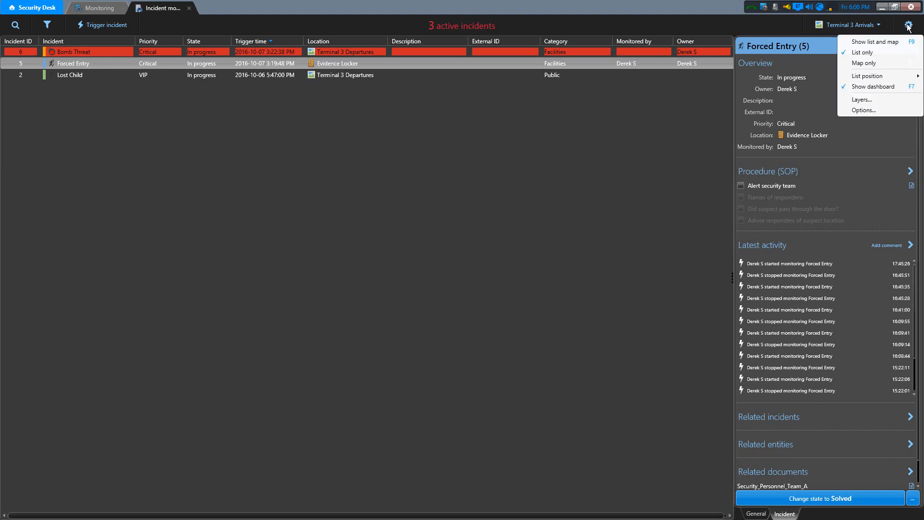
{"action": "left_click", "coordinate": [871, 65]}
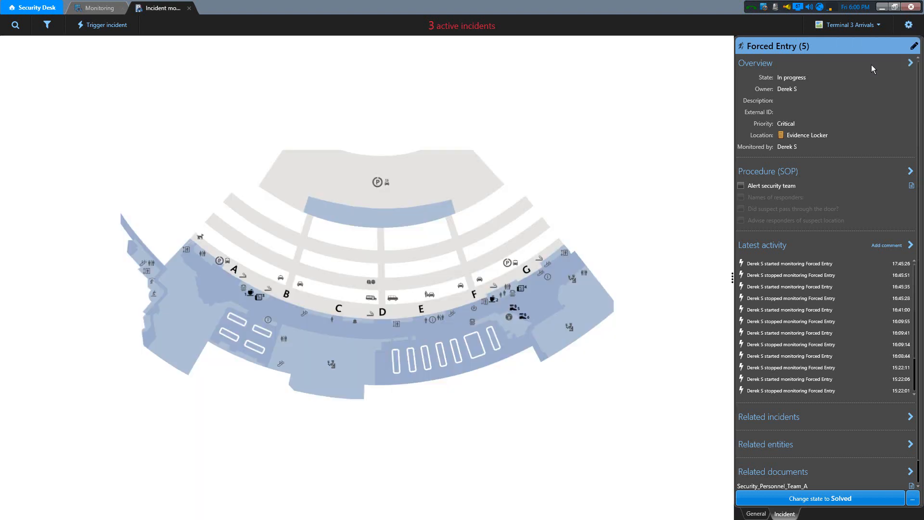
{"action": "left_click", "coordinate": [907, 25]}
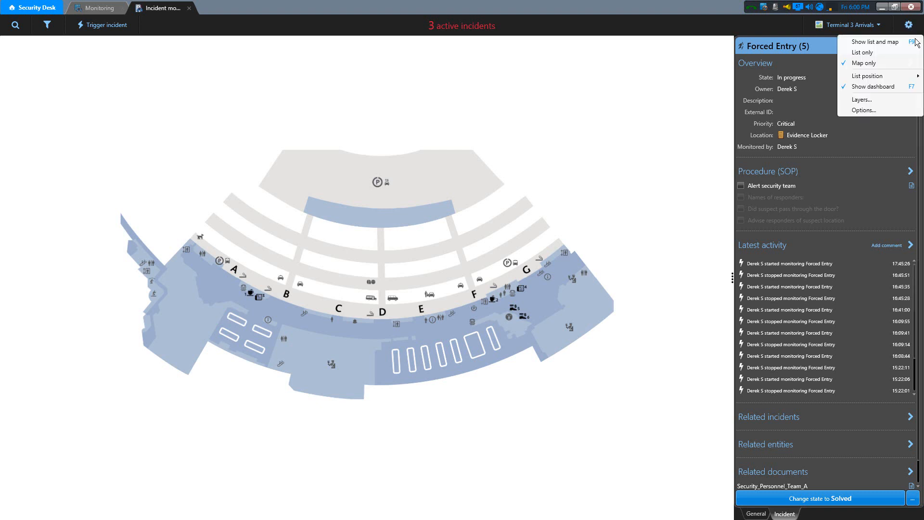
{"action": "left_click", "coordinate": [889, 86]}
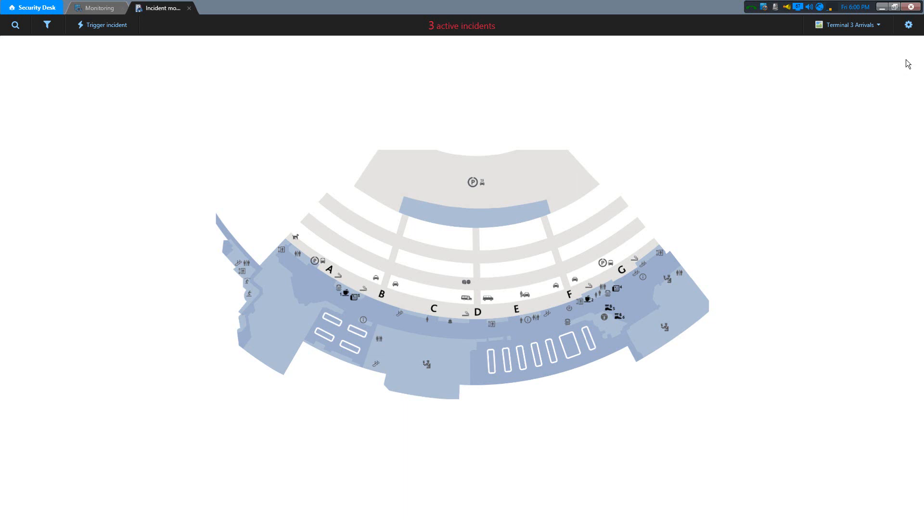
Restore the combined list and map layout and show the dashboard again.
{"action": "left_click", "coordinate": [908, 24]}
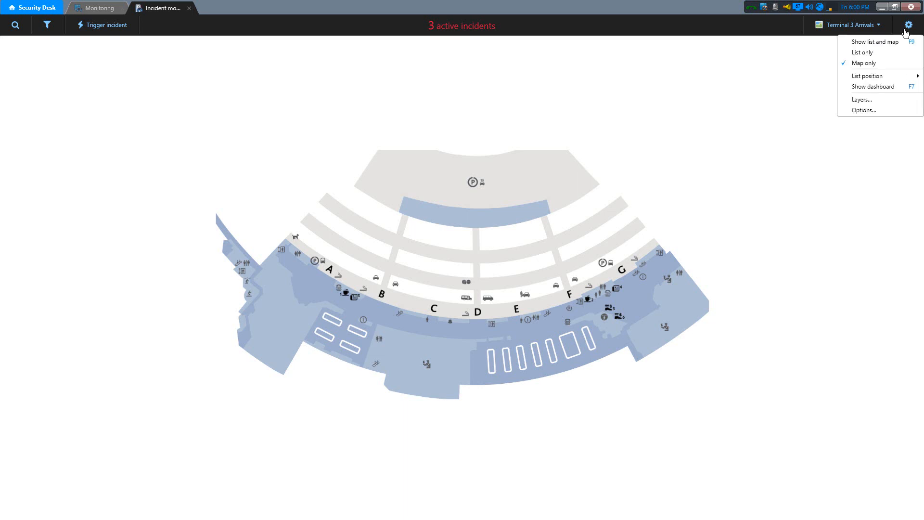
{"action": "left_click", "coordinate": [884, 43]}
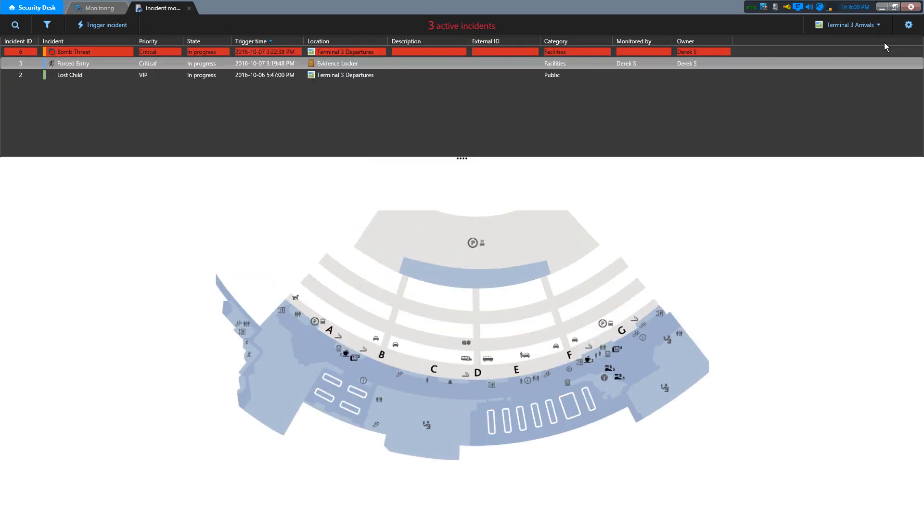
{"action": "left_click", "coordinate": [908, 24]}
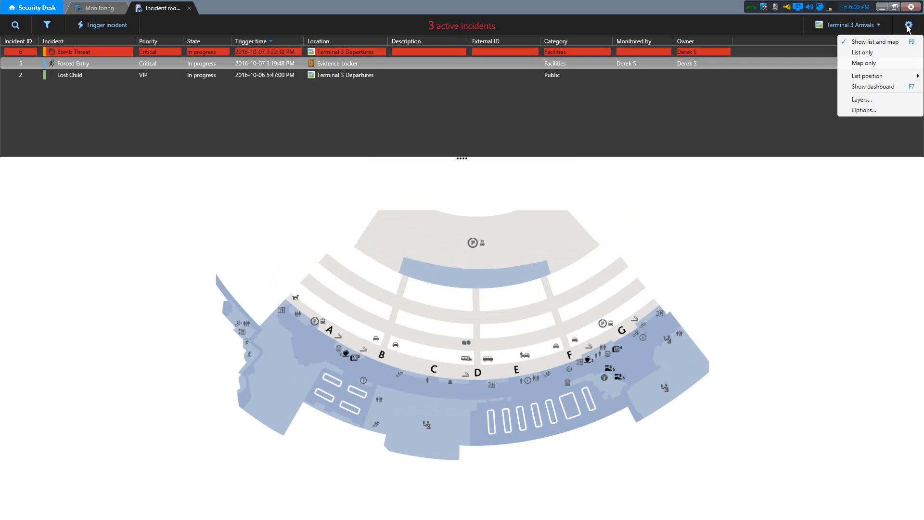
{"action": "left_click", "coordinate": [887, 86]}
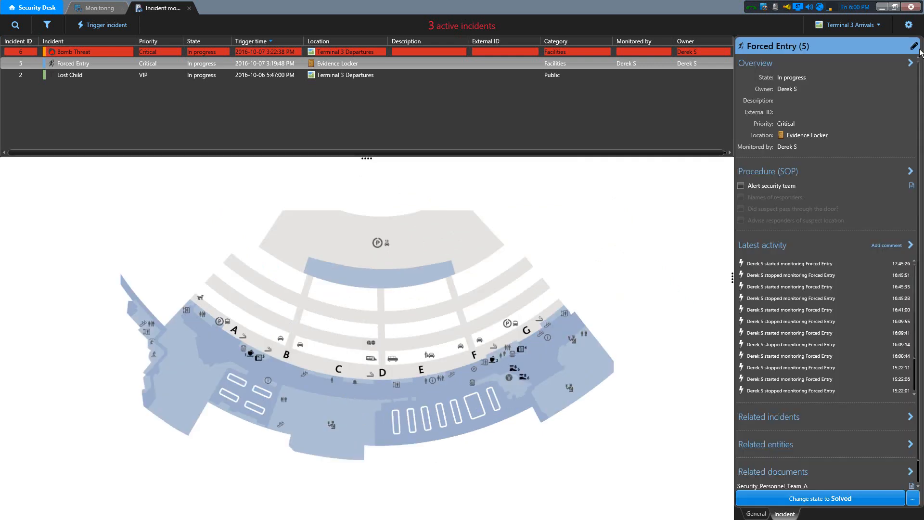
Set the incident list position to Bottom, below the map.
{"action": "left_click", "coordinate": [907, 24]}
{"action": "mouse_move", "coordinate": [892, 78]}
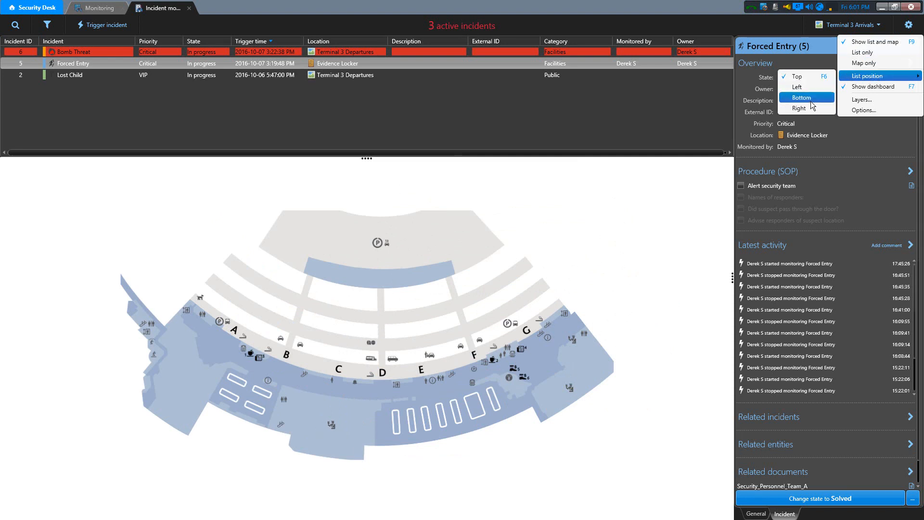
{"action": "left_click", "coordinate": [810, 100]}
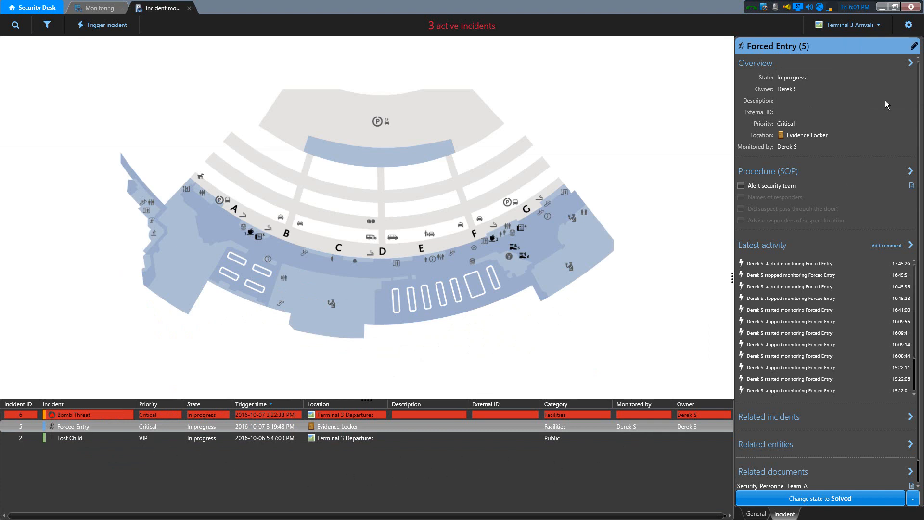
Set the incident list position to Left and narrow the list to give the map more room.
{"action": "left_click", "coordinate": [908, 26]}
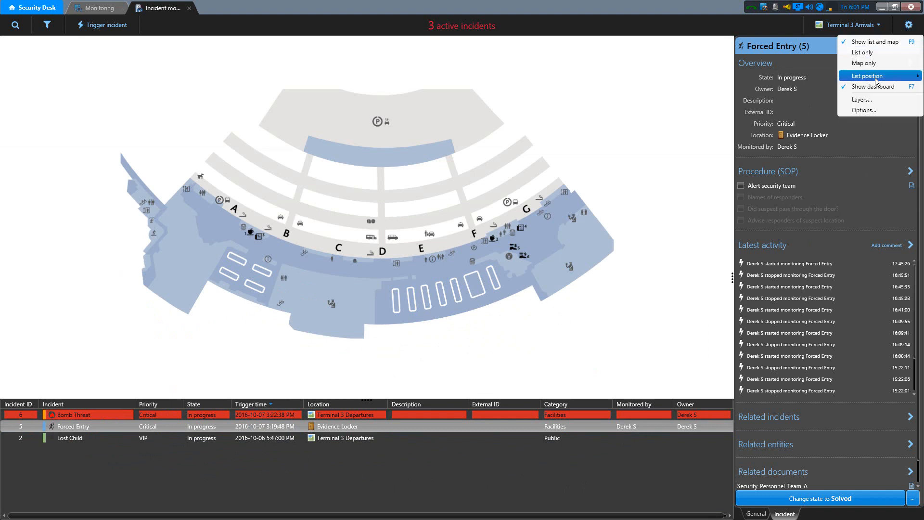
{"action": "mouse_move", "coordinate": [876, 78]}
{"action": "left_click", "coordinate": [816, 87]}
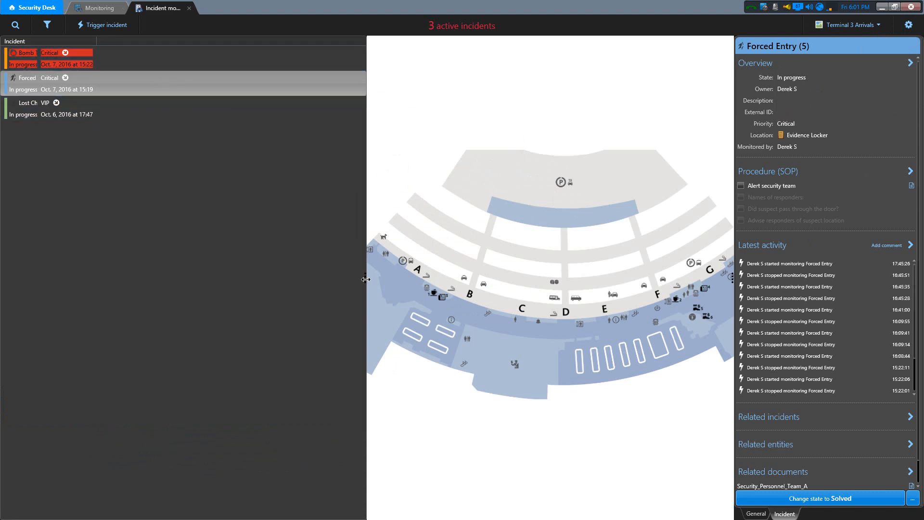
{"action": "left_click_drag", "start_coordinate": [363, 279], "coordinate": [115, 271]}
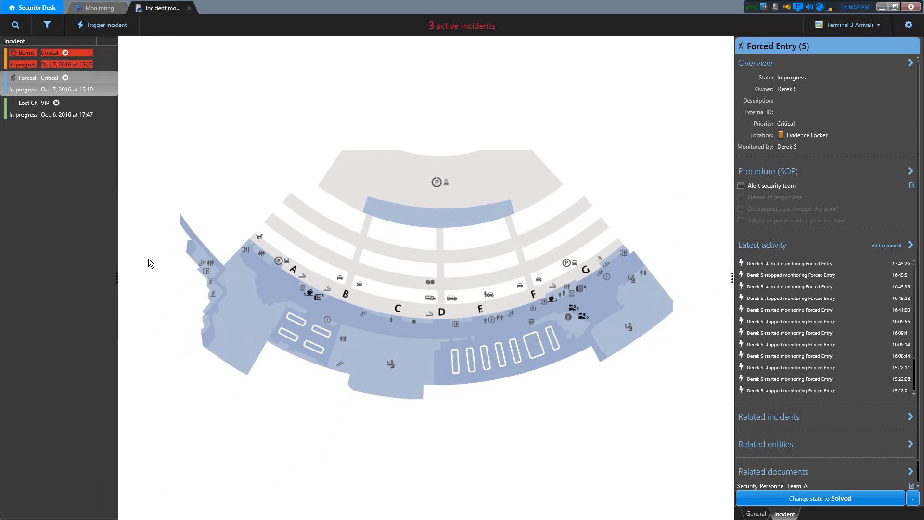
Select the Lost Child incident to locate it on the map, and set the incident list position to Top.
{"action": "left_click", "coordinate": [99, 109]}
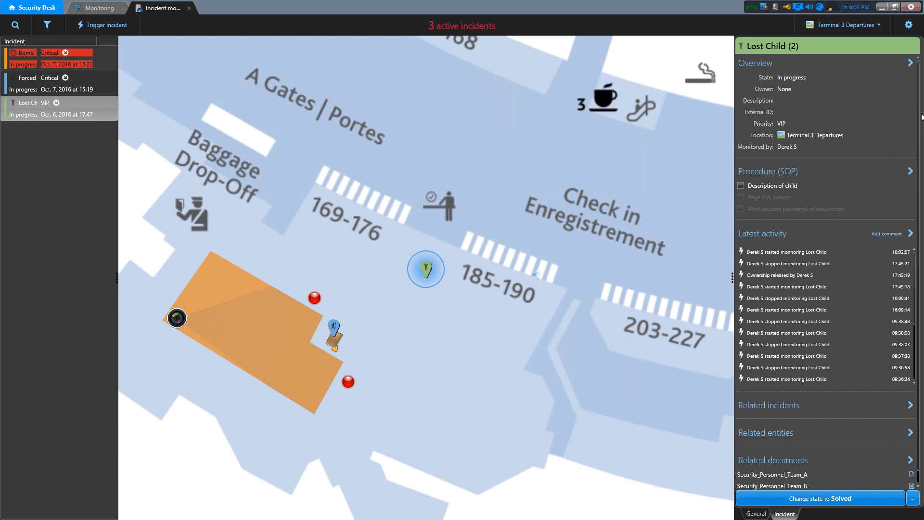
{"action": "left_click", "coordinate": [907, 24]}
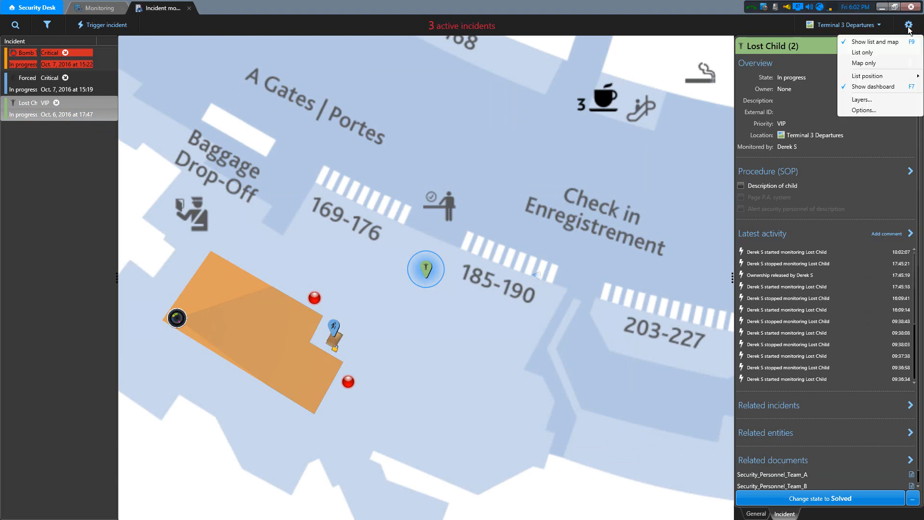
{"action": "mouse_move", "coordinate": [878, 75]}
{"action": "left_click", "coordinate": [825, 76]}
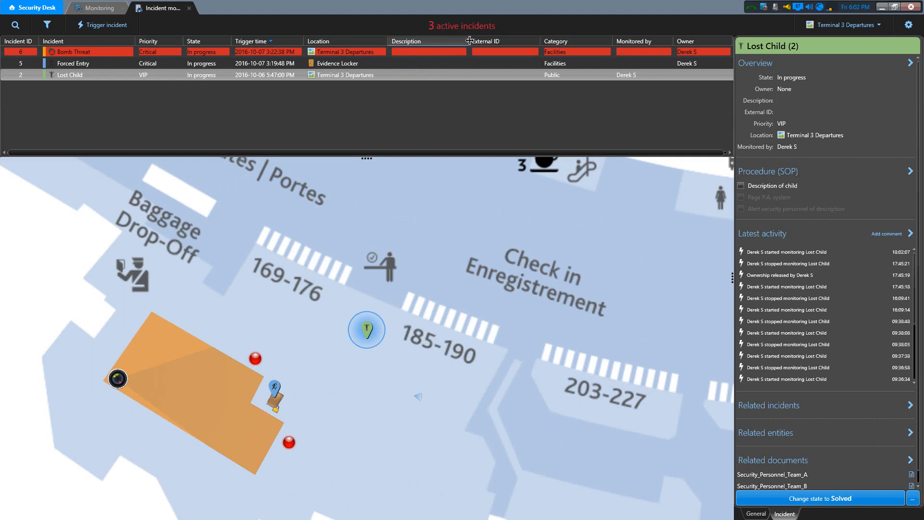
Review the available and selected columns for the incident list, and leave the column selection without applying changes.
{"action": "right_click", "coordinate": [448, 41]}
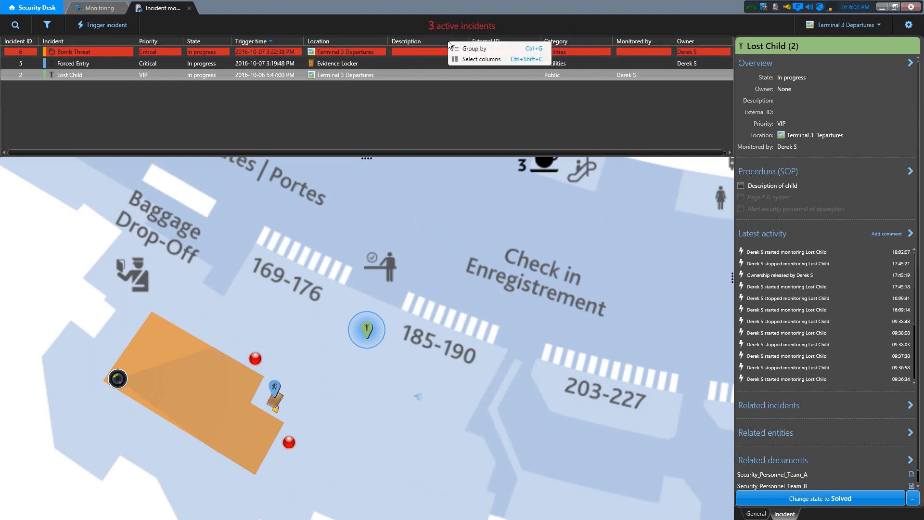
{"action": "left_click", "coordinate": [473, 57]}
{"action": "left_click", "coordinate": [395, 189]}
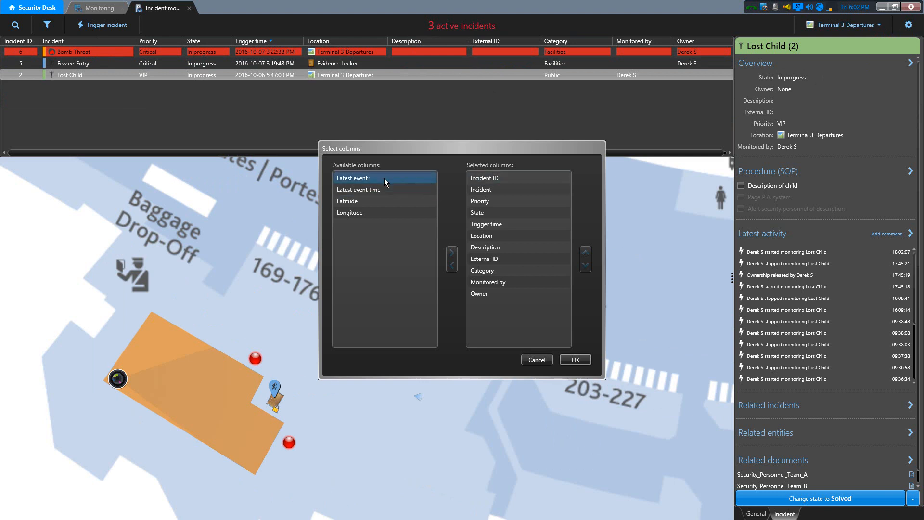
{"action": "left_click", "coordinate": [374, 213]}
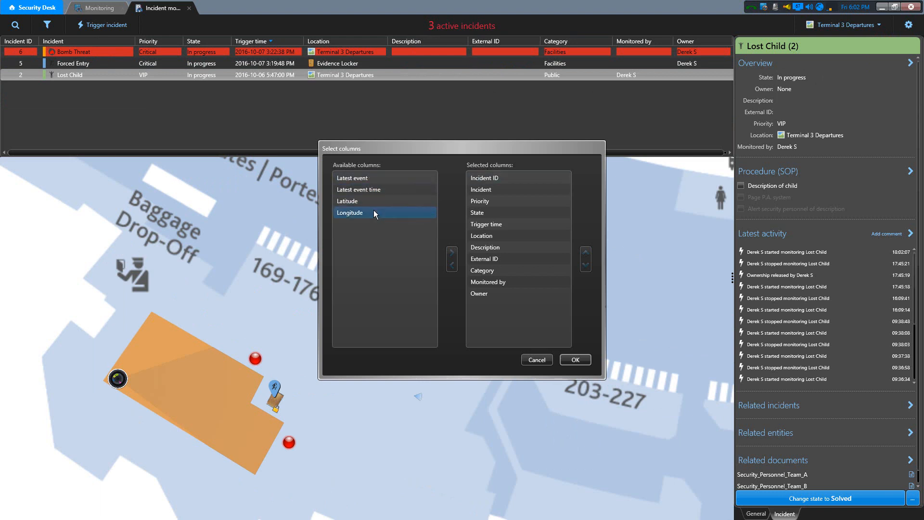
{"action": "left_click", "coordinate": [485, 271]}
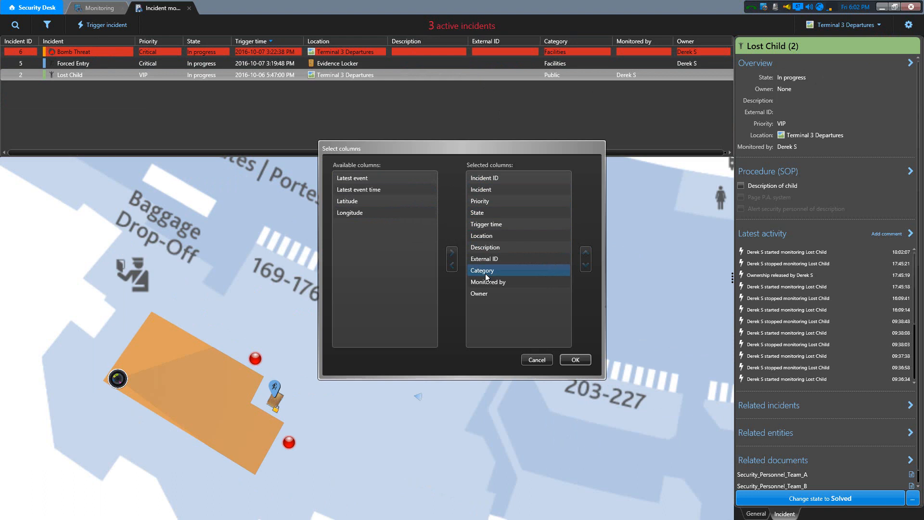
{"action": "left_click", "coordinate": [535, 359]}
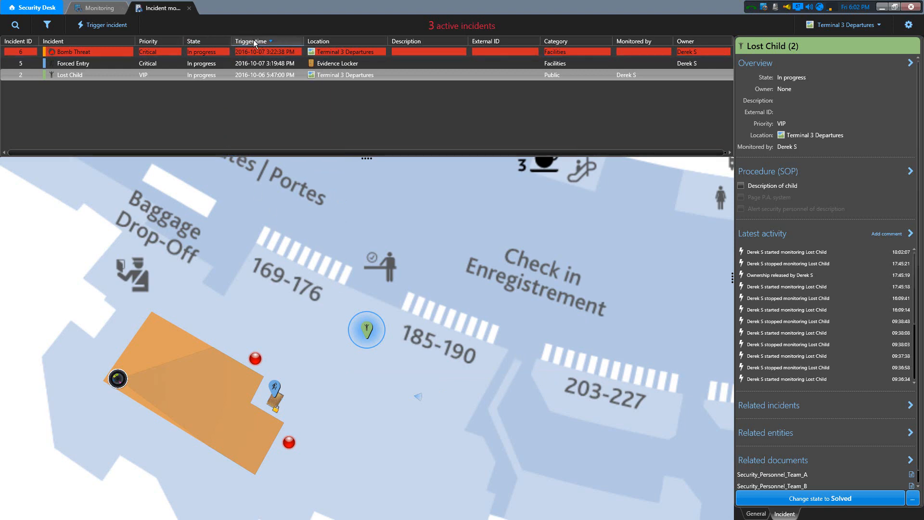
Sort the incident list by incident ID in ascending order.
{"action": "left_click", "coordinate": [25, 39]}
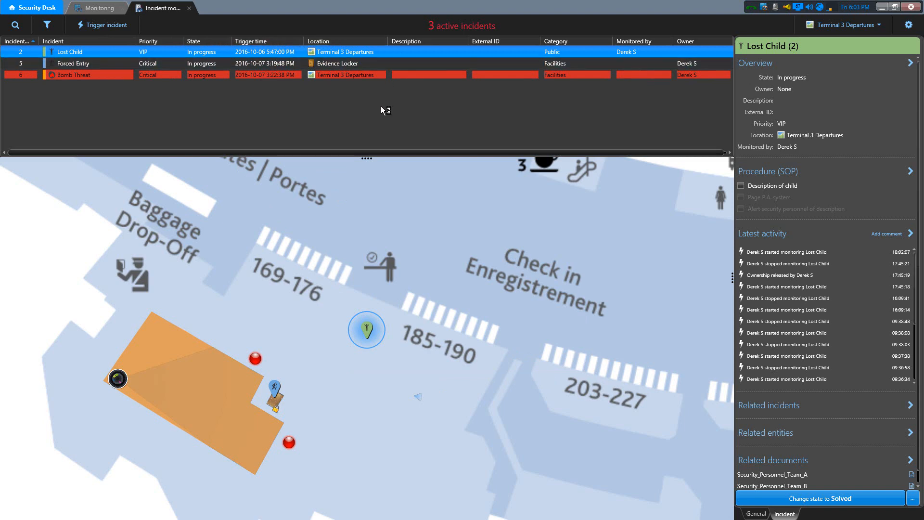
Hide the Fields of view layer on the Terminal 3 Departures map.
{"action": "left_click", "coordinate": [909, 26]}
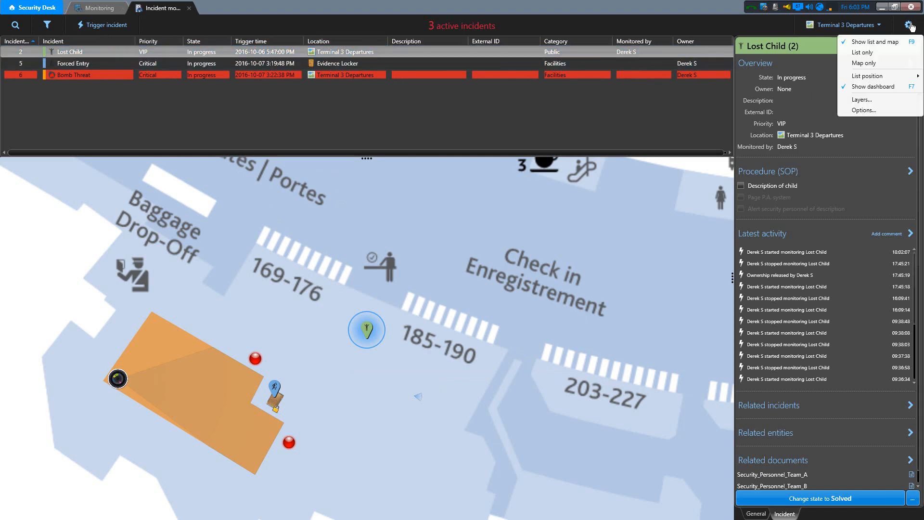
{"action": "left_click", "coordinate": [861, 99]}
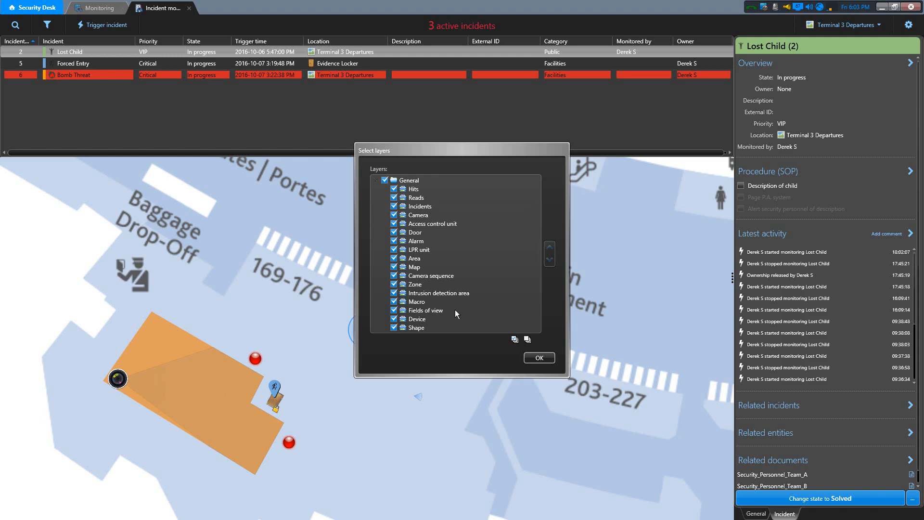
{"action": "left_click", "coordinate": [394, 311]}
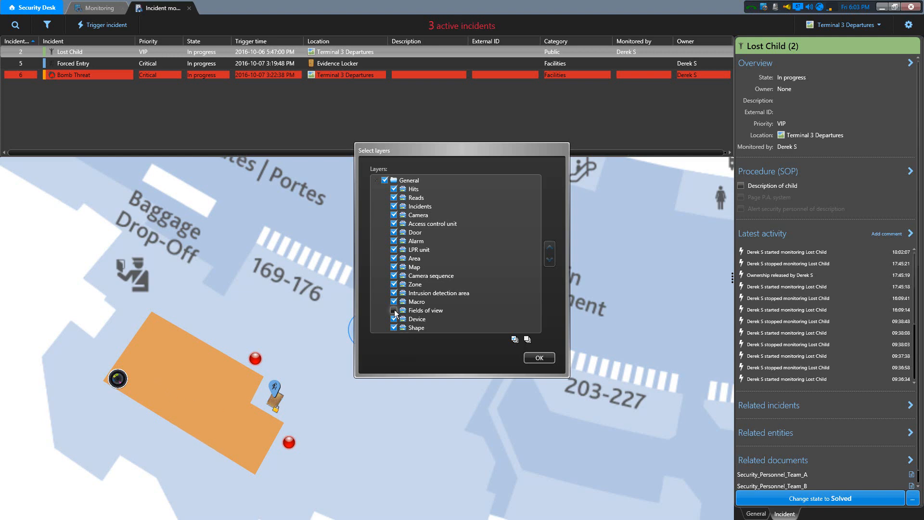
{"action": "left_click", "coordinate": [534, 356]}
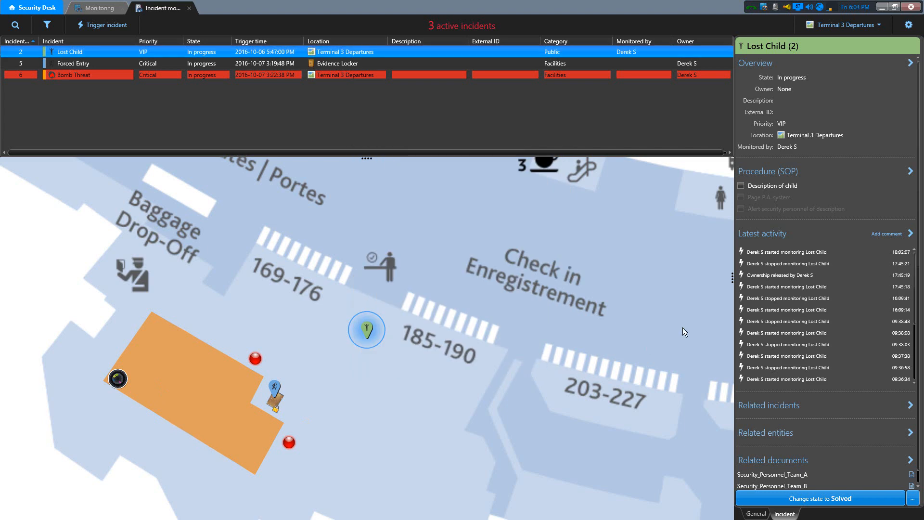
Open the incident options and review the minimum priority choices for the notification tray, keeping Low.
{"action": "left_click", "coordinate": [908, 25]}
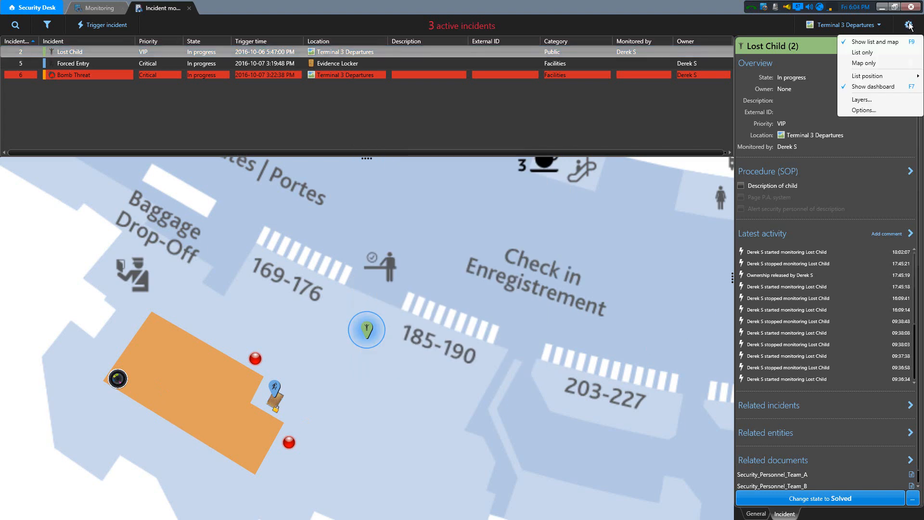
{"action": "left_click", "coordinate": [879, 111]}
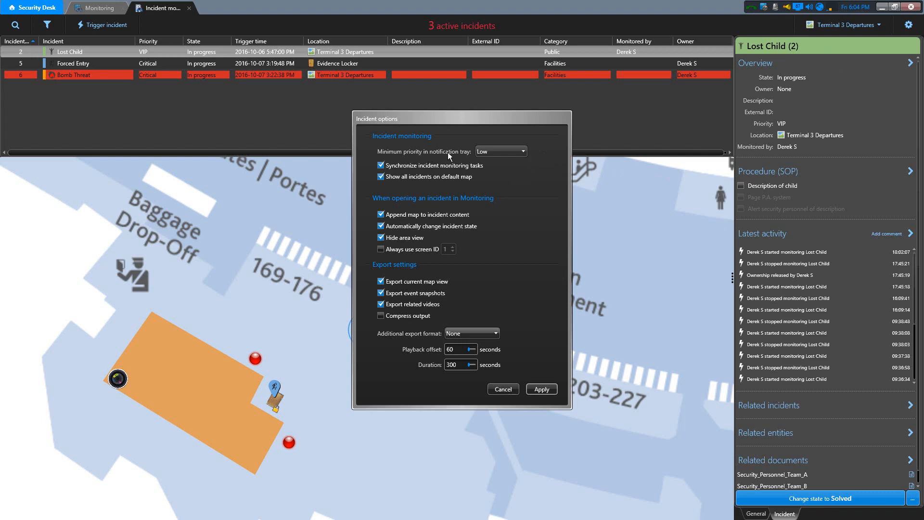
{"action": "left_click", "coordinate": [490, 152]}
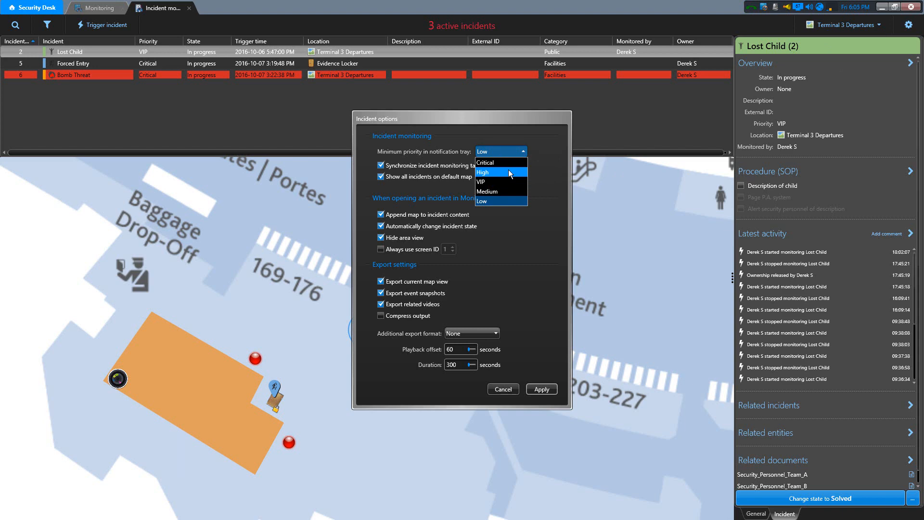
{"action": "left_click", "coordinate": [540, 151]}
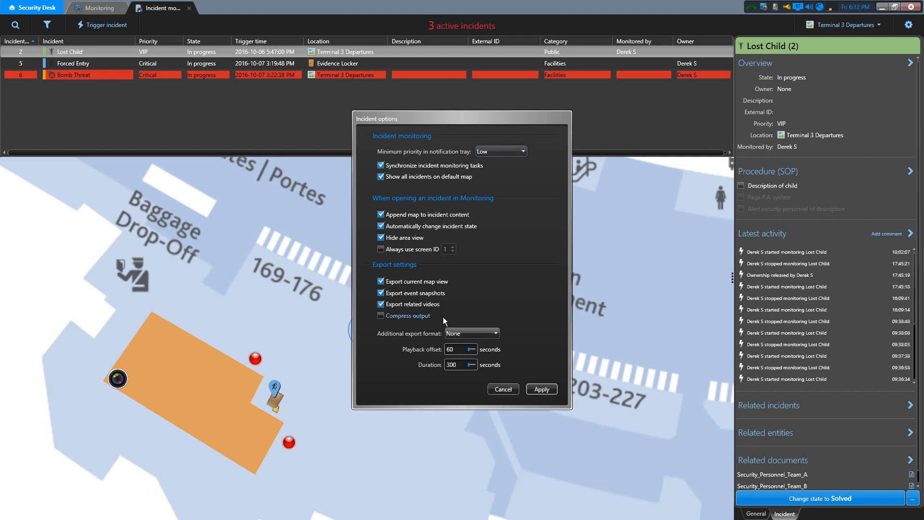
Review the Compress output setting and additional export formats, leaving compression off and the format at None, and apply the incident options.
{"action": "left_click", "coordinate": [383, 319]}
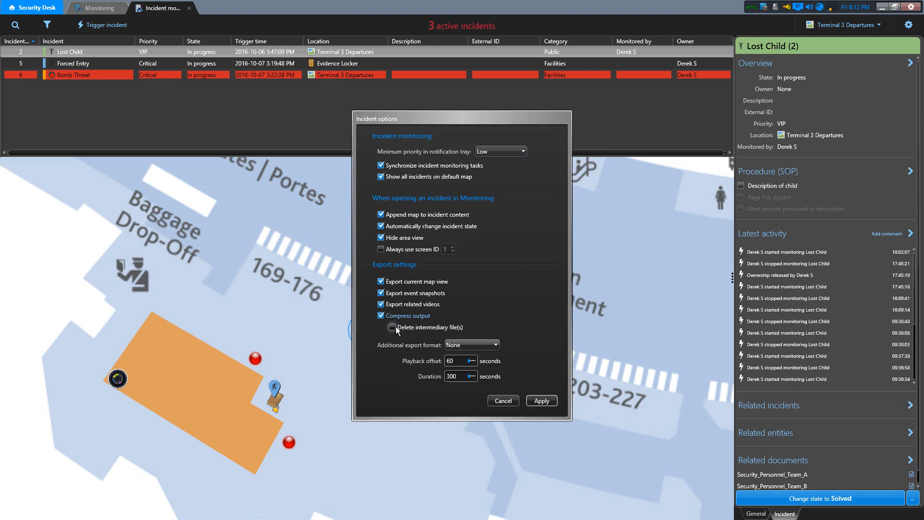
{"action": "left_click", "coordinate": [381, 316]}
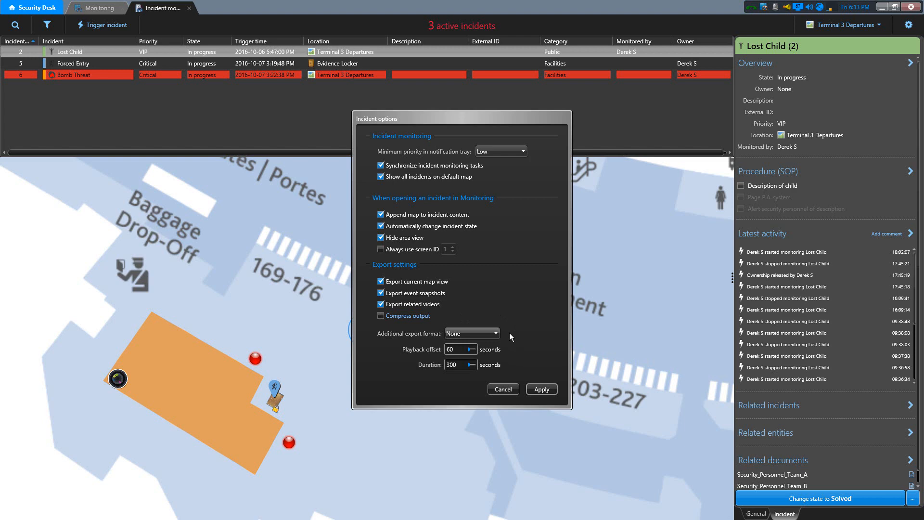
{"action": "left_click", "coordinate": [496, 333]}
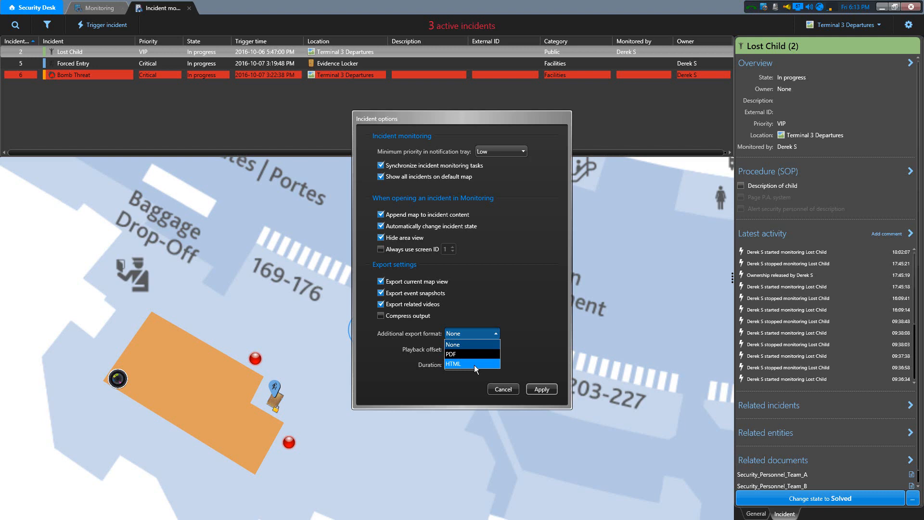
{"action": "left_click", "coordinate": [503, 331]}
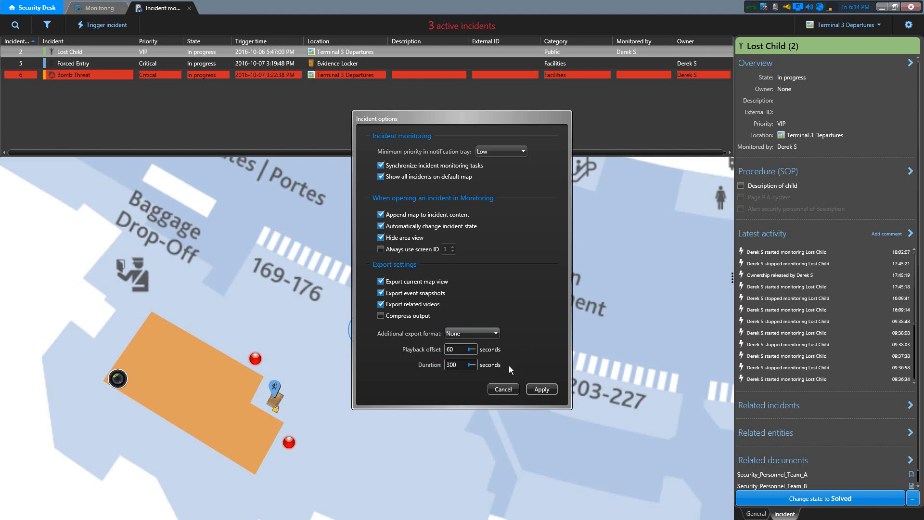
{"action": "left_click", "coordinate": [537, 387]}
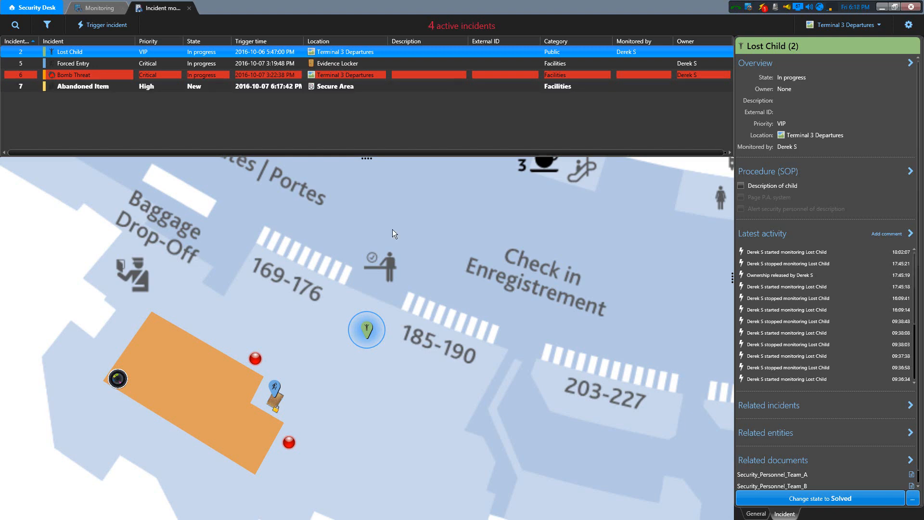
Locate the new Abandoned Item incident in the red area over gates 511-540 on the map.
{"action": "mouse_move", "coordinate": [112, 91]}
{"action": "left_click_drag", "start_coordinate": [621, 351], "coordinate": [241, 325]}
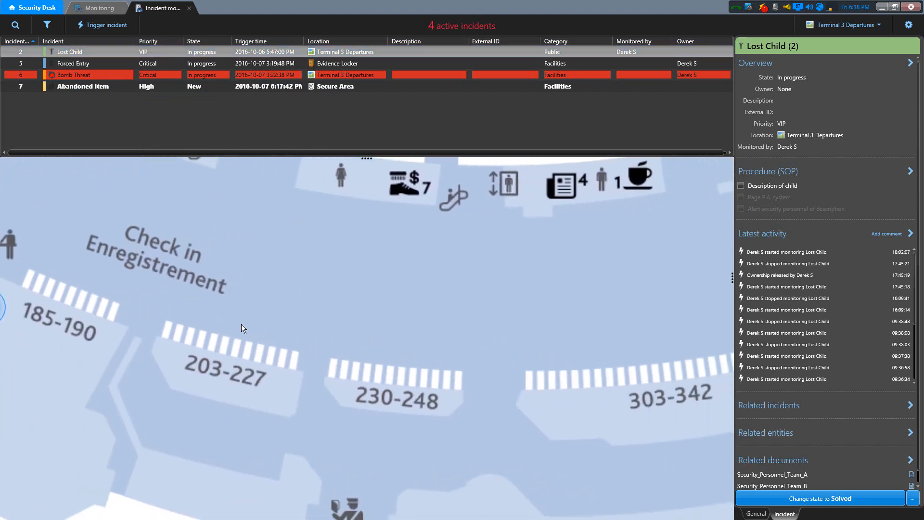
{"action": "left_click_drag", "start_coordinate": [576, 362], "coordinate": [242, 251]}
{"action": "left_click_drag", "start_coordinate": [610, 347], "coordinate": [412, 404]}
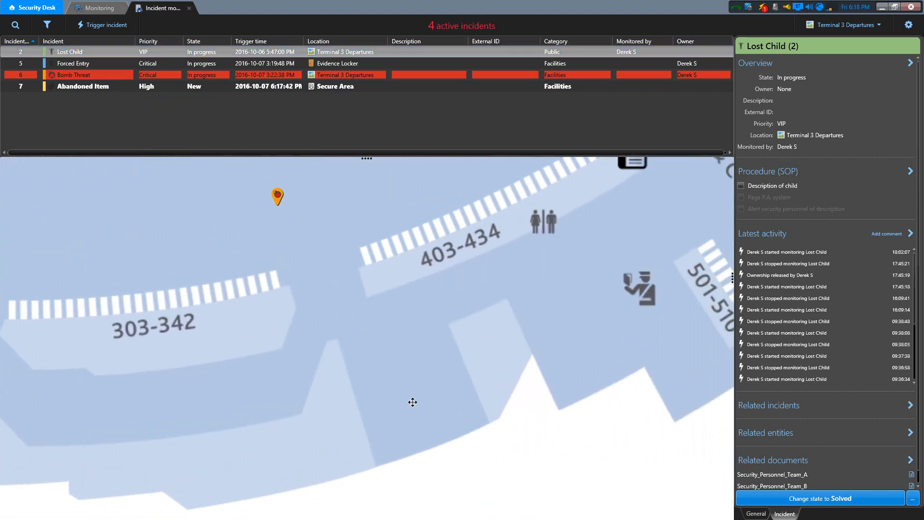
{"action": "left_click_drag", "start_coordinate": [542, 305], "coordinate": [269, 398]}
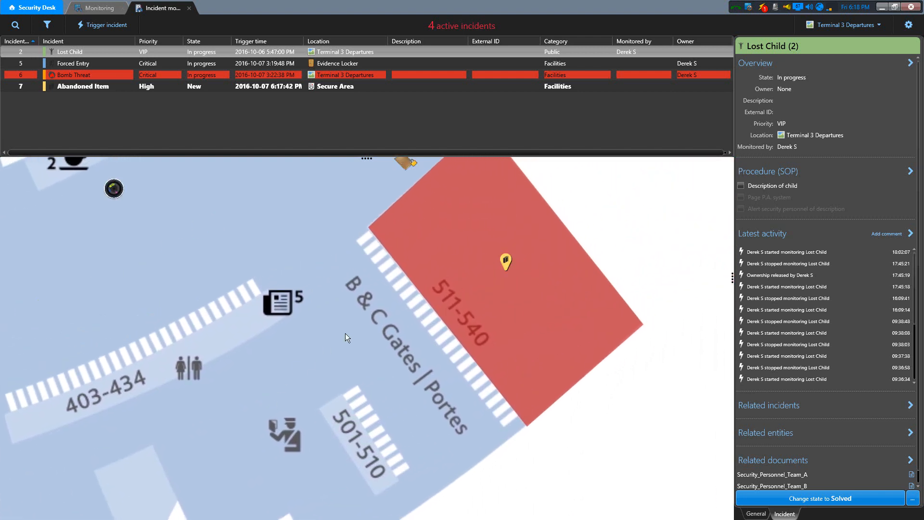
{"action": "left_click_drag", "start_coordinate": [345, 334], "coordinate": [318, 361]}
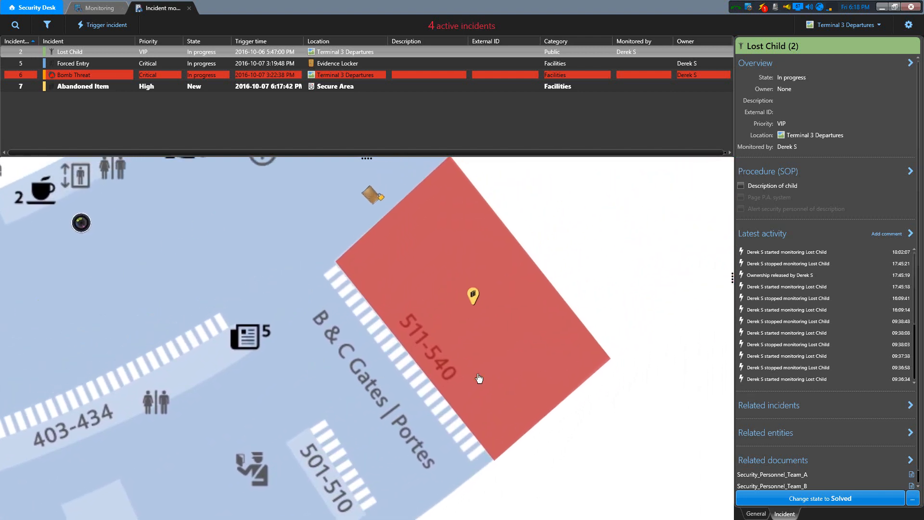
{"action": "mouse_move", "coordinate": [474, 297]}
Start triggering a Firearm Incident at a map point beside the restrooms near counters 403-434, and cancel it.
{"action": "left_click_drag", "start_coordinate": [140, 281], "coordinate": [421, 291]}
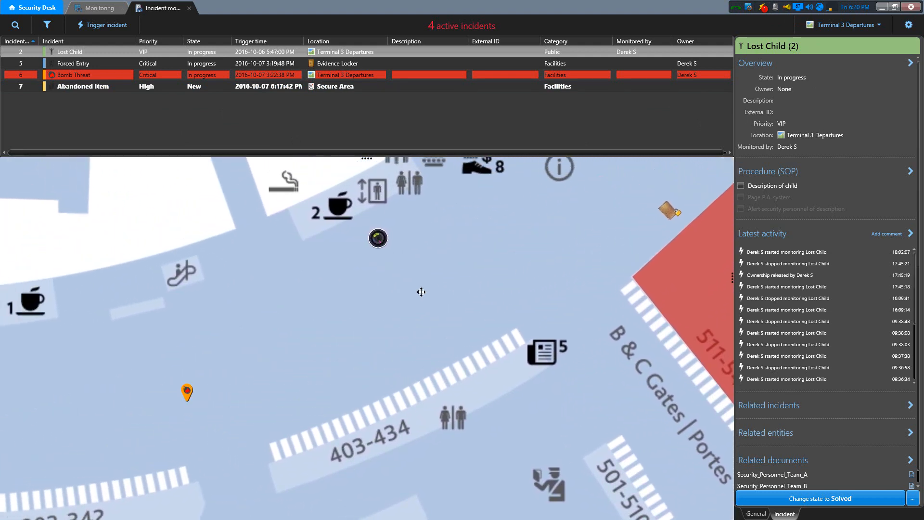
{"action": "left_click_drag", "start_coordinate": [475, 455], "coordinate": [418, 347]}
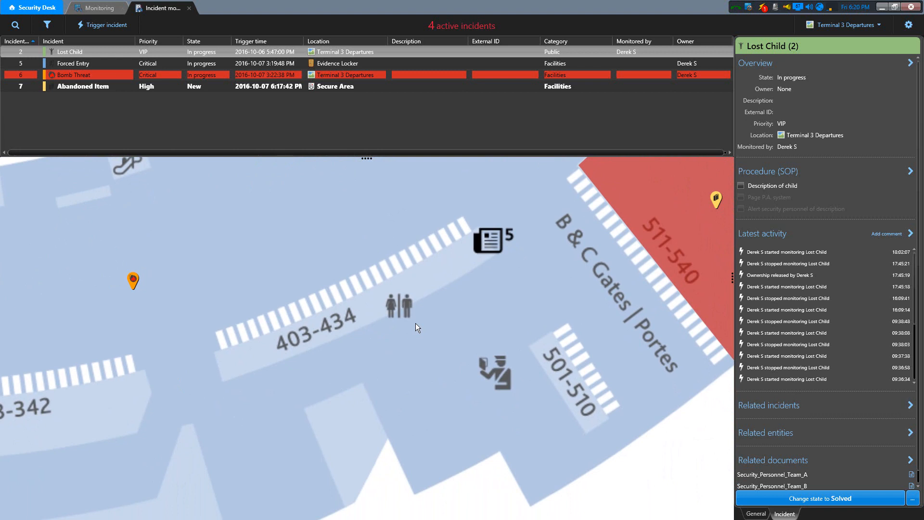
{"action": "right_click", "coordinate": [415, 325]}
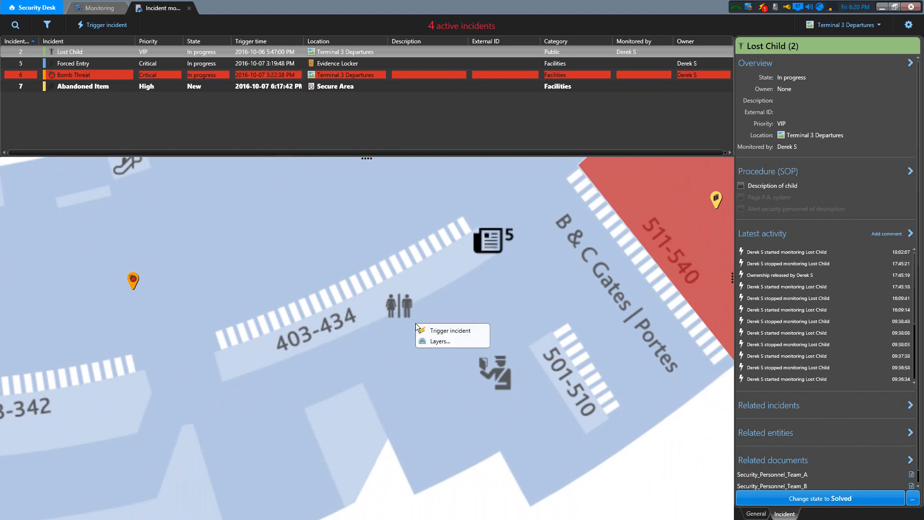
{"action": "left_click", "coordinate": [441, 329]}
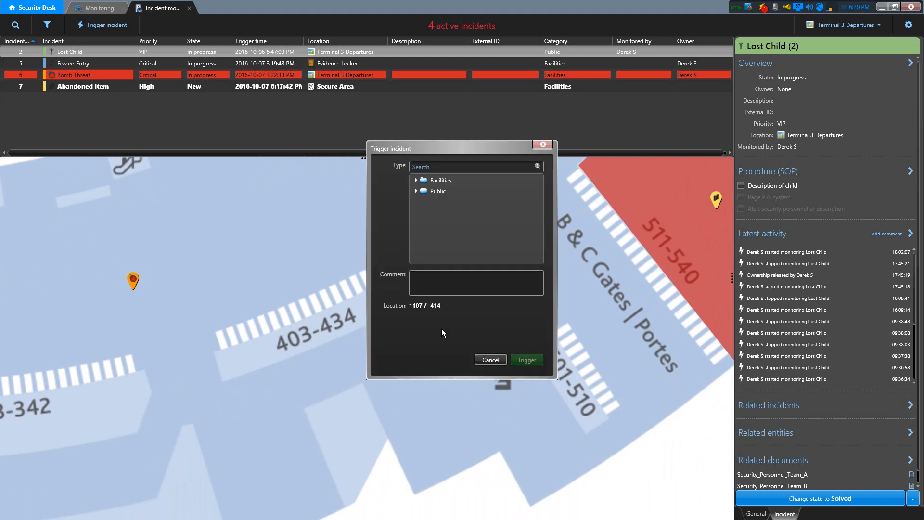
{"action": "left_click", "coordinate": [415, 179]}
{"action": "left_click", "coordinate": [416, 233]}
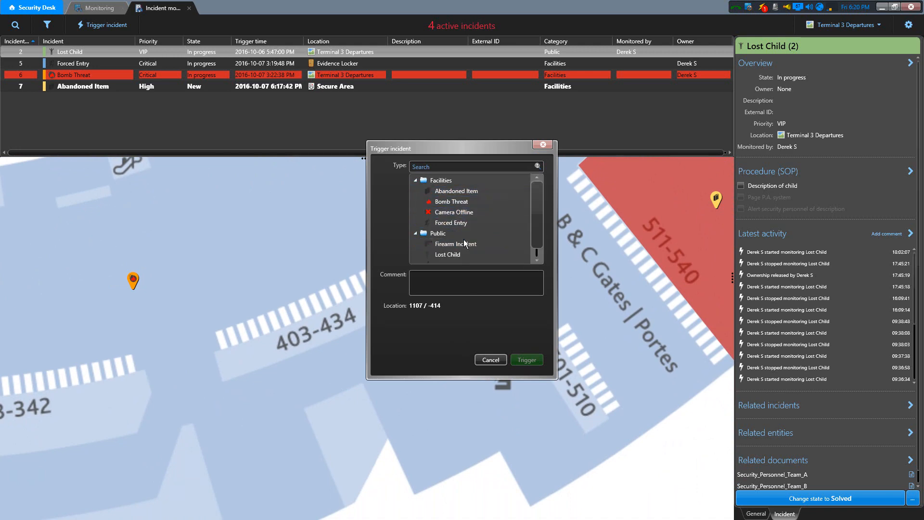
{"action": "scroll", "coordinate": [538, 229], "scroll_direction": "down", "scroll_amount": 1}
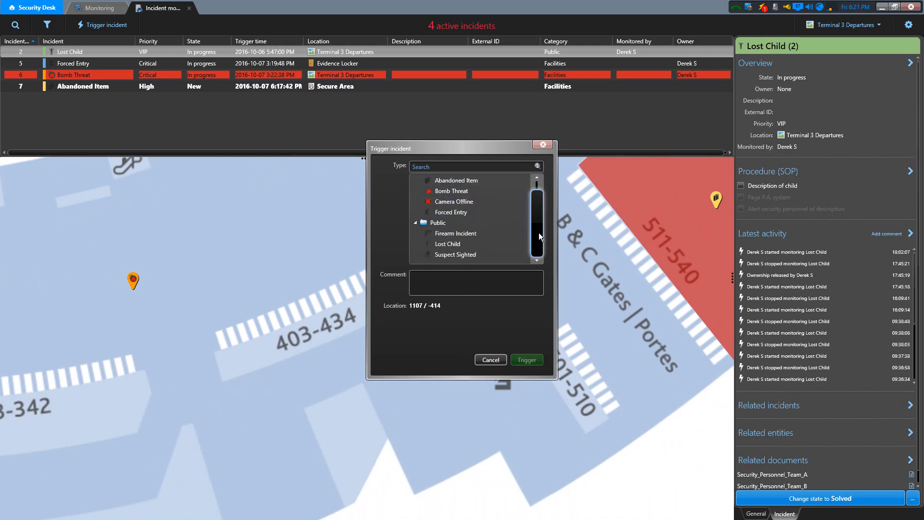
{"action": "left_click", "coordinate": [500, 244]}
{"action": "left_click", "coordinate": [465, 233]}
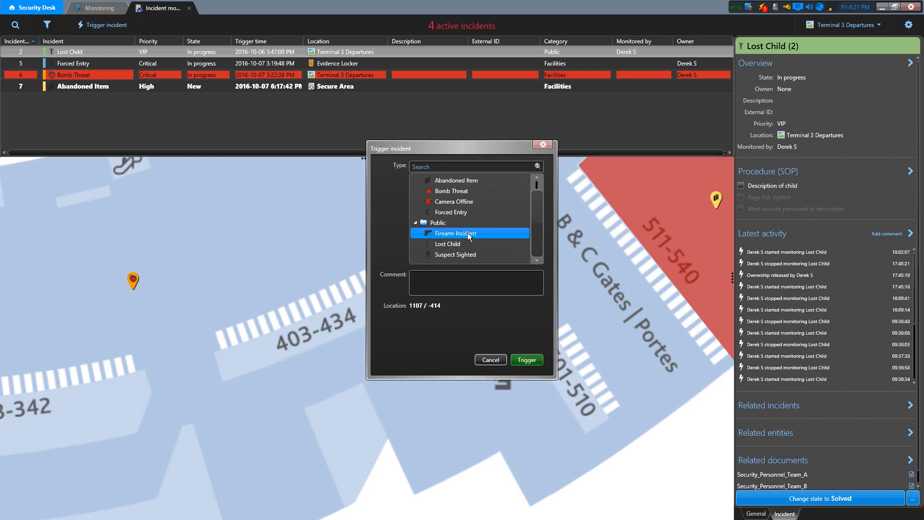
{"action": "left_click", "coordinate": [473, 282]}
{"action": "left_click", "coordinate": [485, 361]}
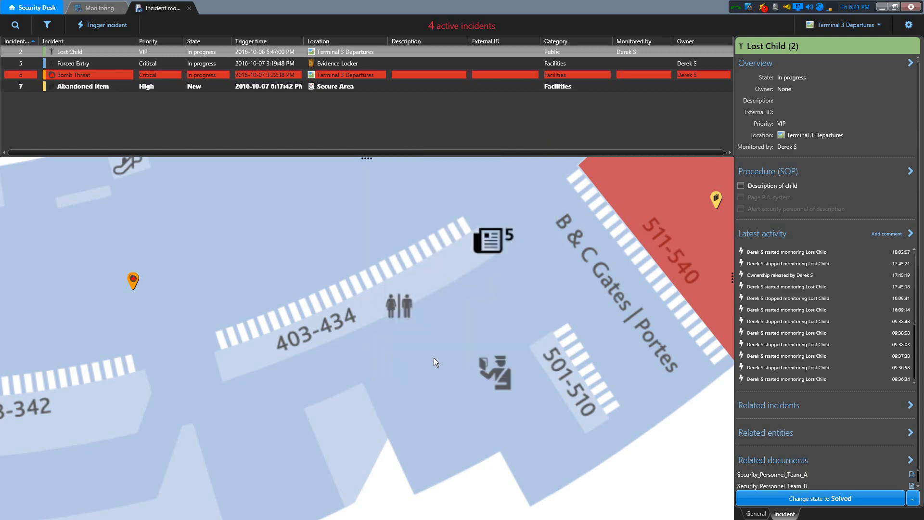
Trigger a Public Firearm Incident with Secure Entrance as its location, and locate the incident on the map.
{"action": "left_click", "coordinate": [112, 29]}
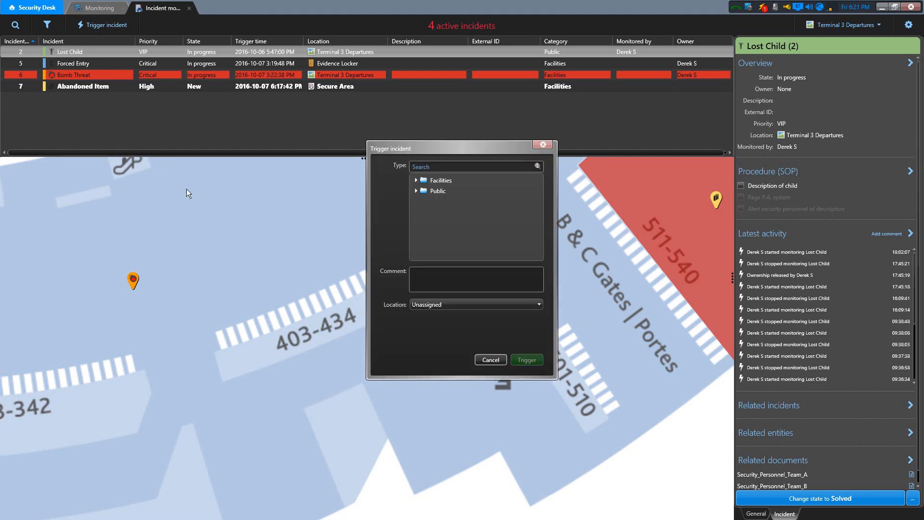
{"action": "left_click", "coordinate": [416, 191]}
{"action": "left_click", "coordinate": [456, 202]}
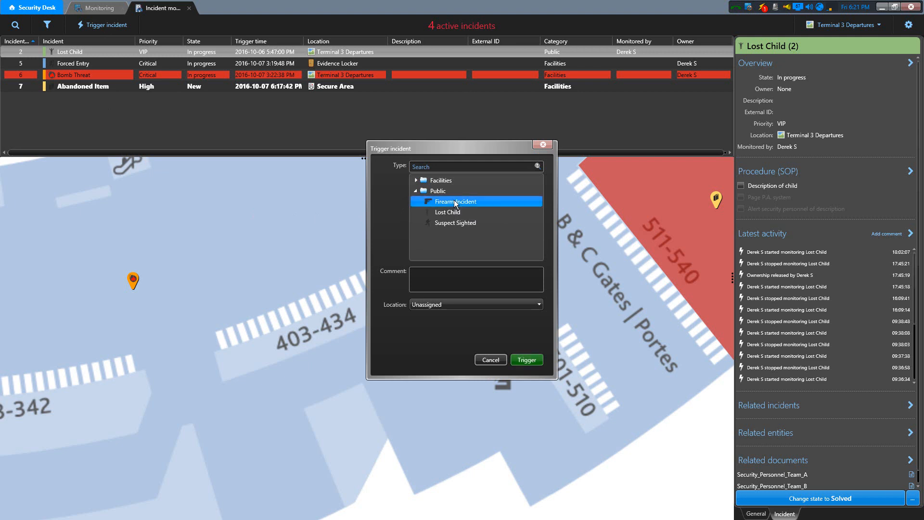
{"action": "left_click", "coordinate": [461, 304]}
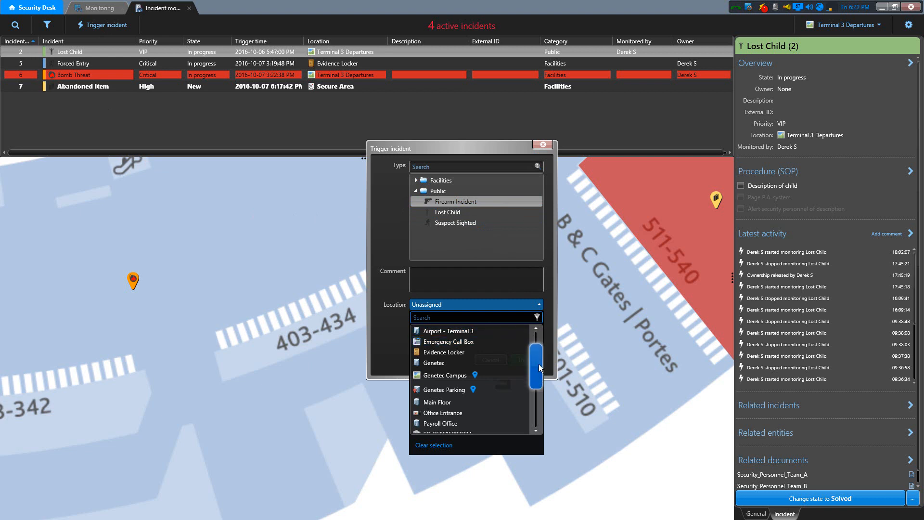
{"action": "left_click_drag", "start_coordinate": [538, 390], "coordinate": [538, 403]}
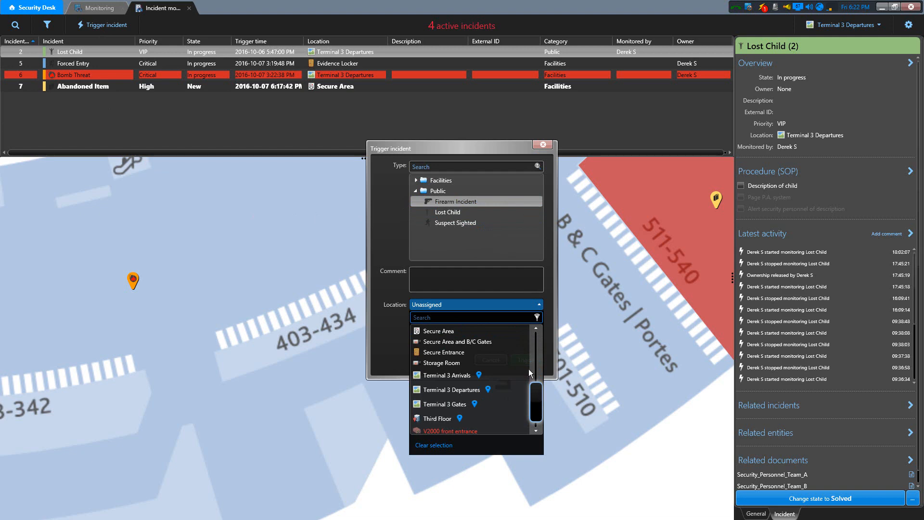
{"action": "left_click", "coordinate": [455, 352]}
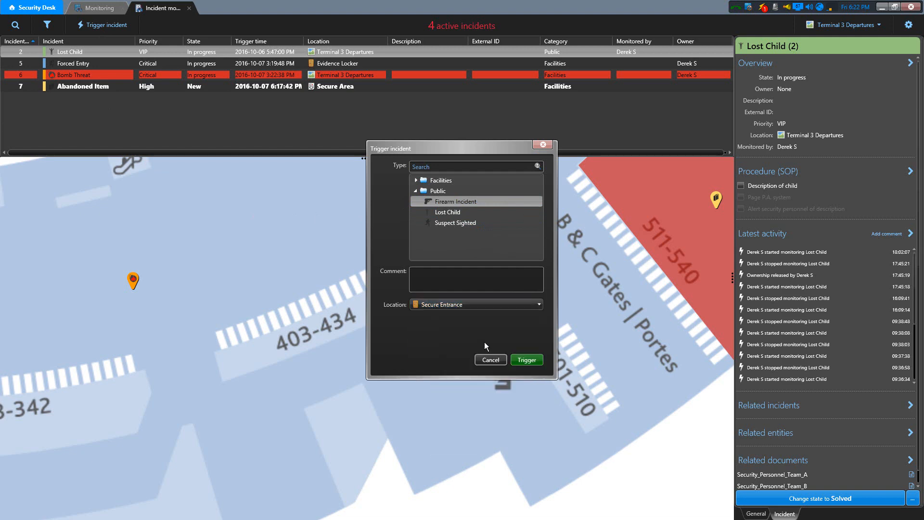
{"action": "left_click", "coordinate": [526, 360]}
{"action": "left_click_drag", "start_coordinate": [574, 313], "coordinate": [539, 422]}
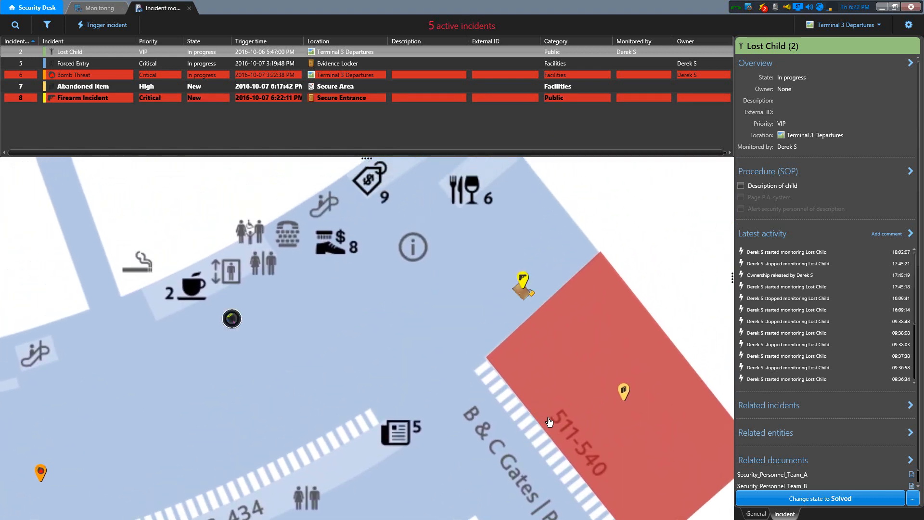
{"action": "mouse_move", "coordinate": [525, 285]}
Show the Fields of view layer on the map and examine the field of view of the camera near café 2.
{"action": "left_click_drag", "start_coordinate": [322, 366], "coordinate": [558, 333]}
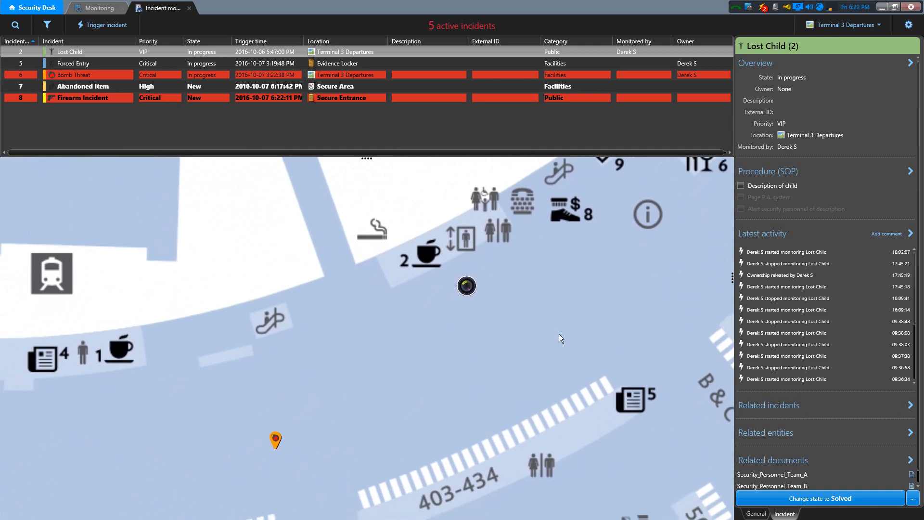
{"action": "left_click", "coordinate": [909, 25]}
{"action": "left_click", "coordinate": [861, 100]}
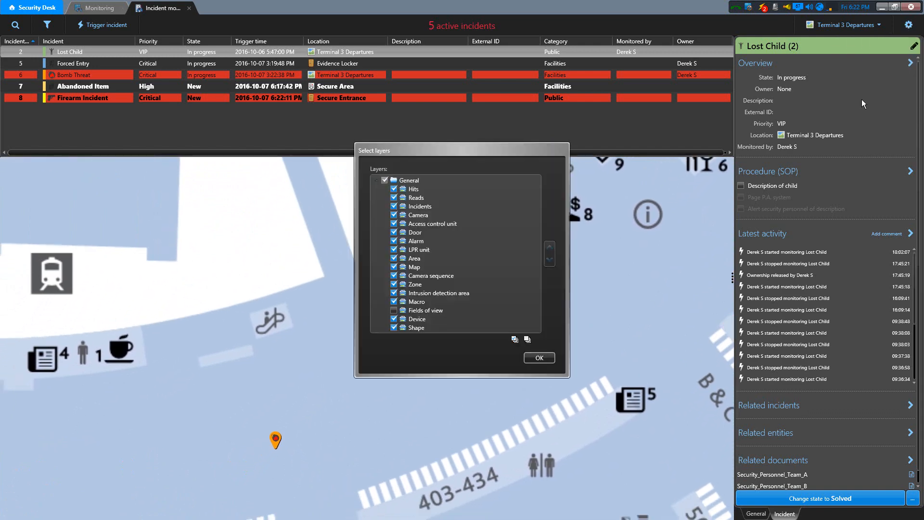
{"action": "left_click", "coordinate": [399, 310]}
{"action": "left_click", "coordinate": [539, 358]}
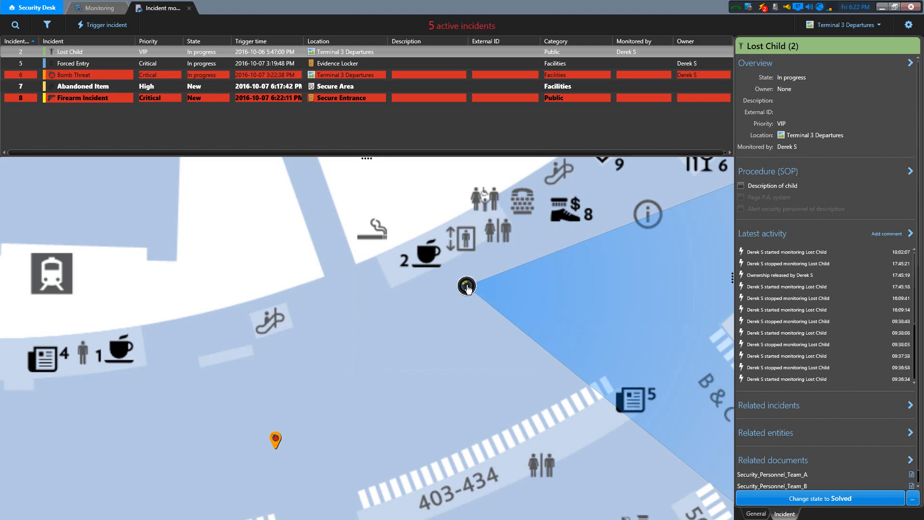
Trigger a Camera Offline incident from the Facilities category on the Secure Area and B/C Gates camera near café 2.
{"action": "right_click", "coordinate": [467, 288]}
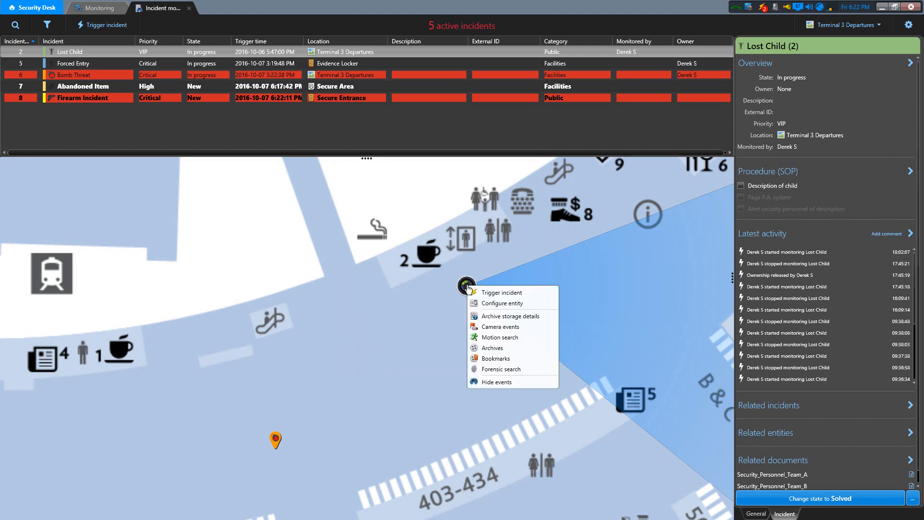
{"action": "left_click", "coordinate": [492, 292]}
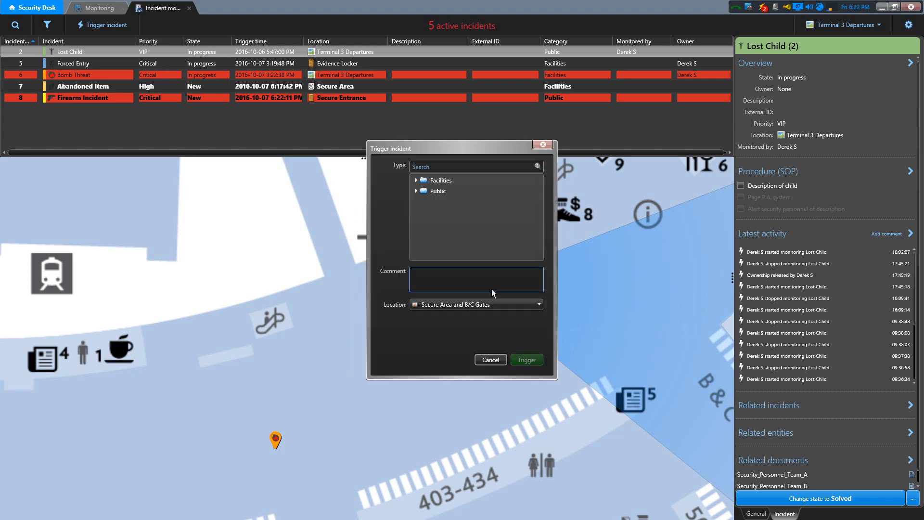
{"action": "left_click", "coordinate": [417, 181]}
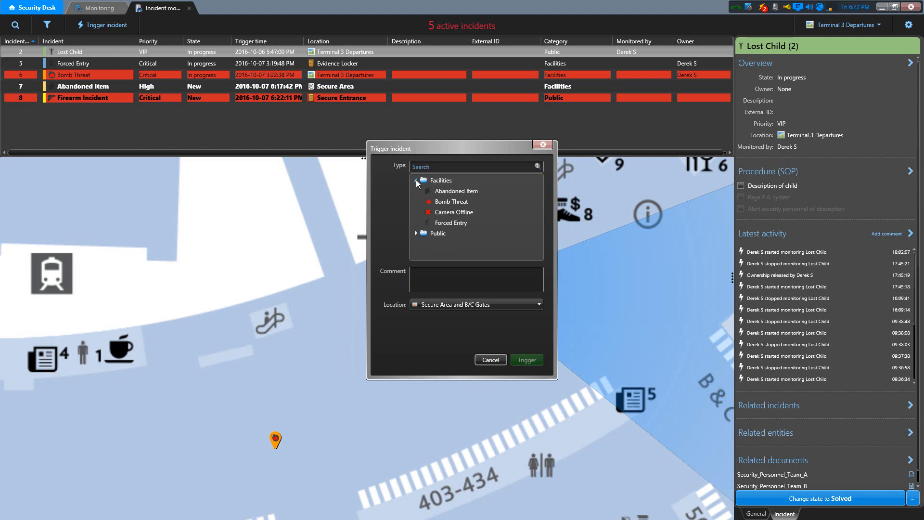
{"action": "left_click", "coordinate": [460, 201]}
{"action": "left_click", "coordinate": [465, 212]}
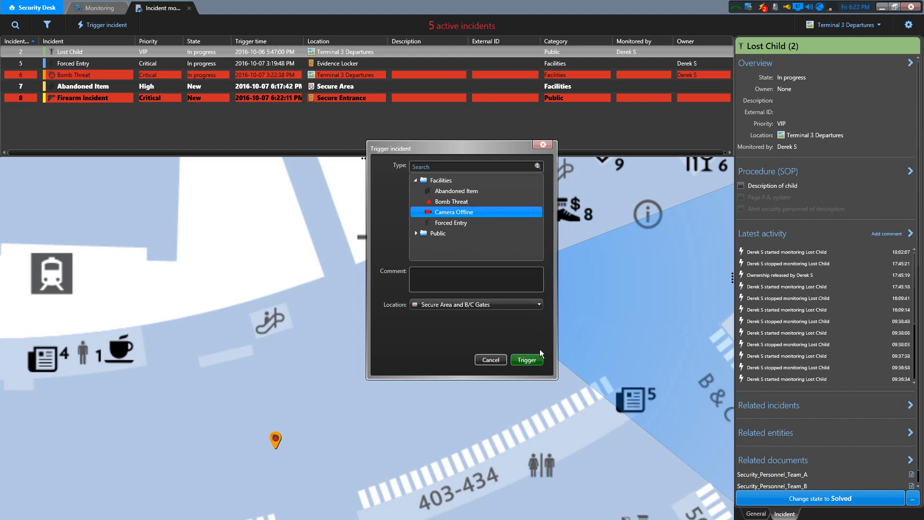
{"action": "left_click", "coordinate": [527, 359]}
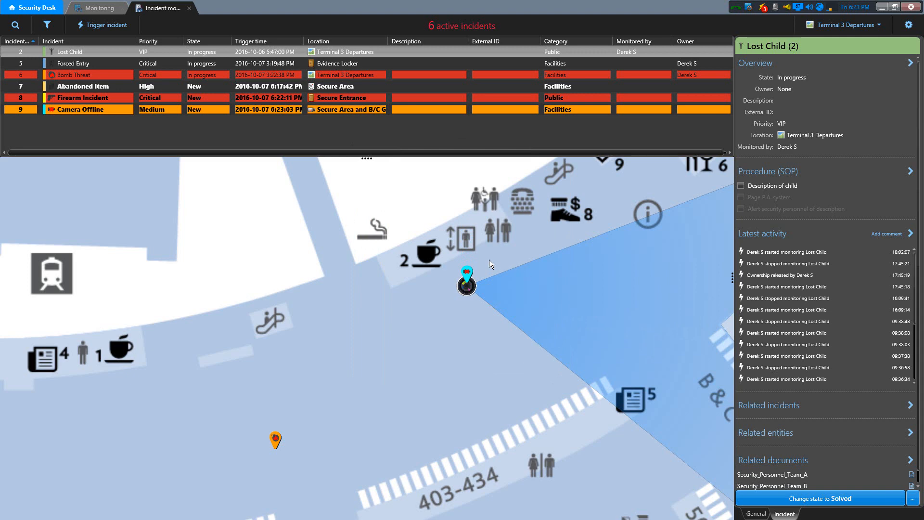
Open the new Camera Offline incident to review its details, and switch back to the Lost Child incident on the map.
{"action": "mouse_move", "coordinate": [471, 285]}
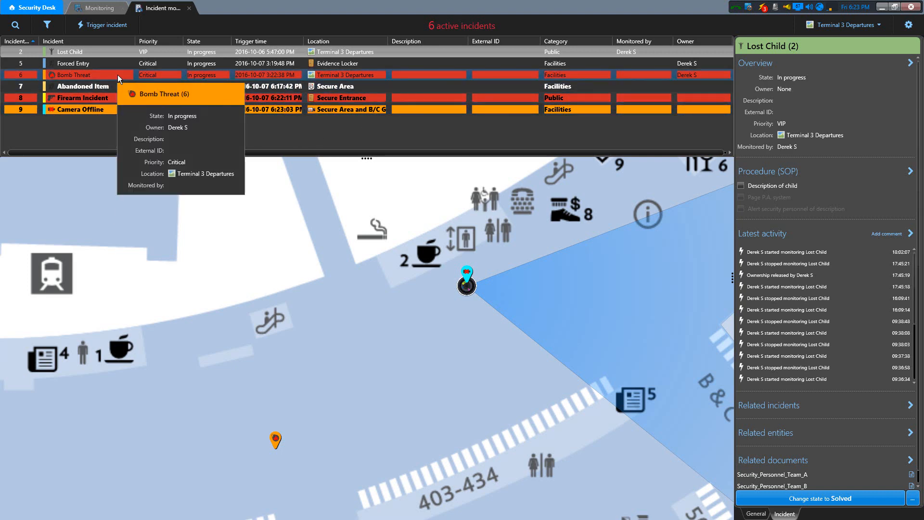
{"action": "mouse_move", "coordinate": [111, 110]}
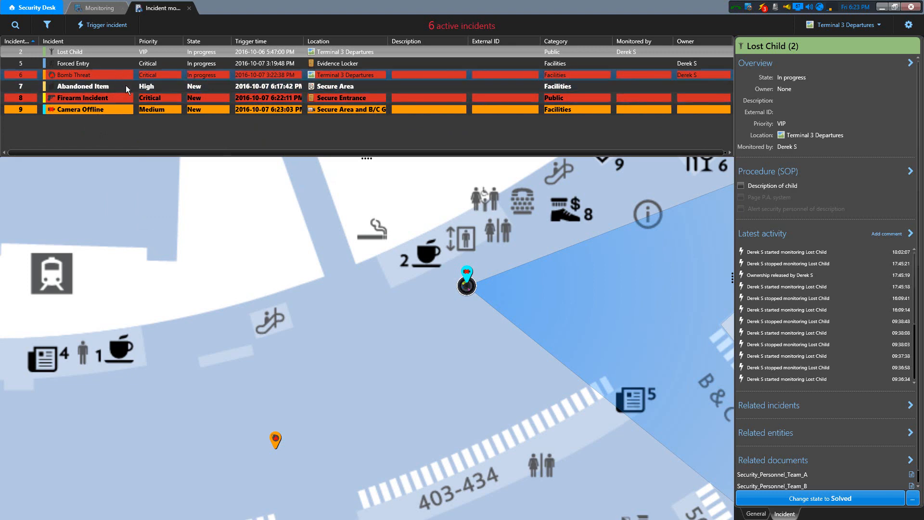
{"action": "left_click", "coordinate": [114, 111]}
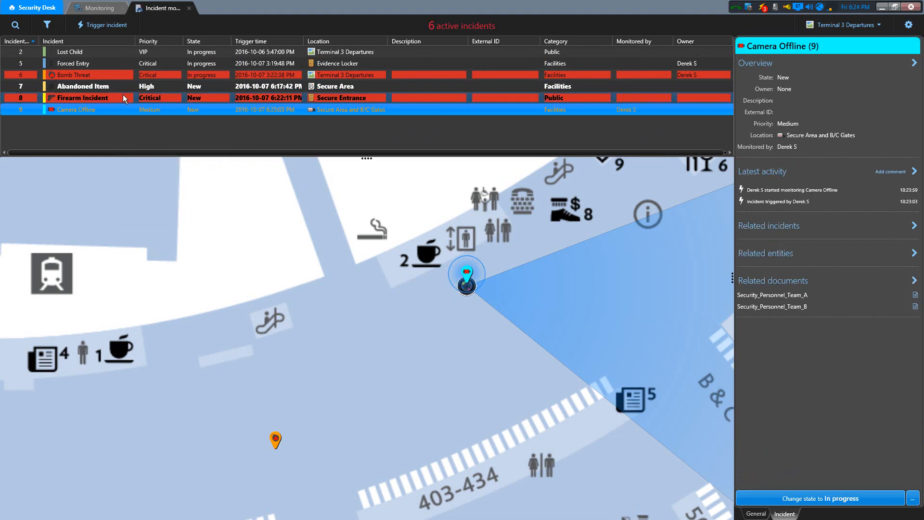
{"action": "mouse_move", "coordinate": [122, 98]}
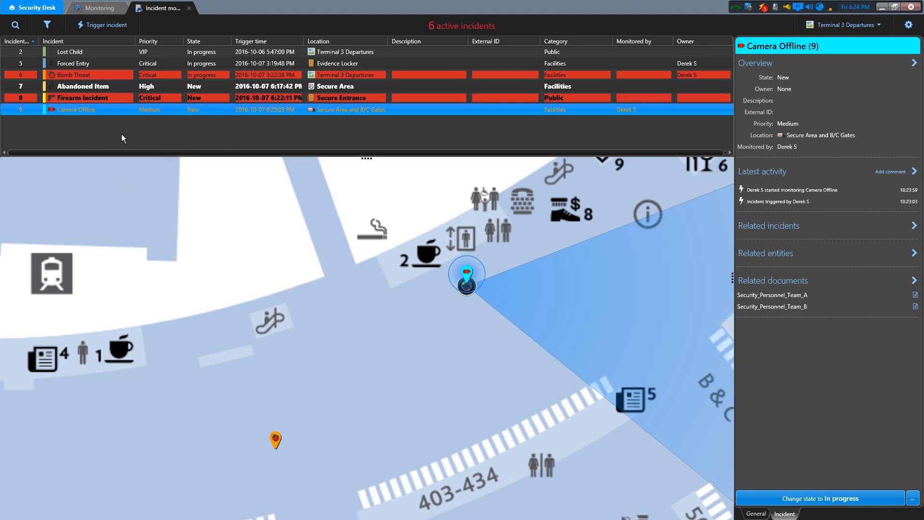
{"action": "left_click", "coordinate": [87, 56]}
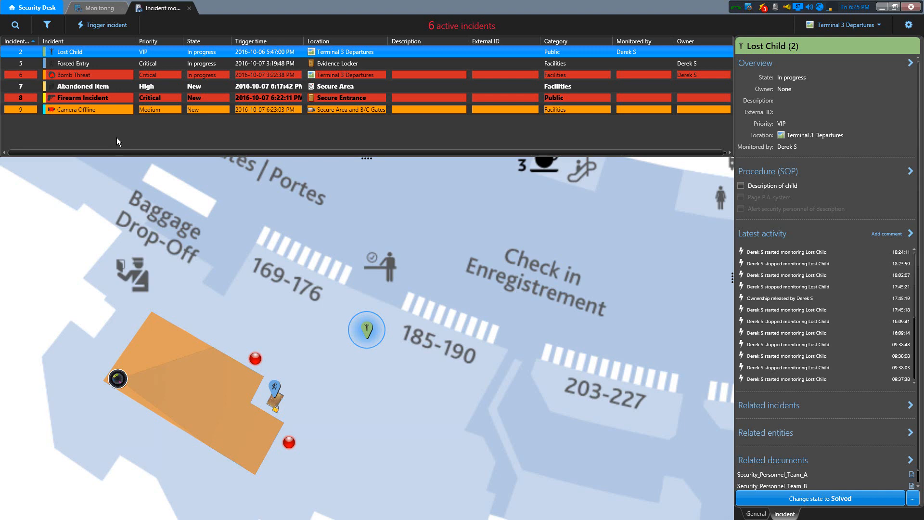
Search for "forced", open the Forced Entry incident from the results, and clear the search.
{"action": "left_click", "coordinate": [16, 25]}
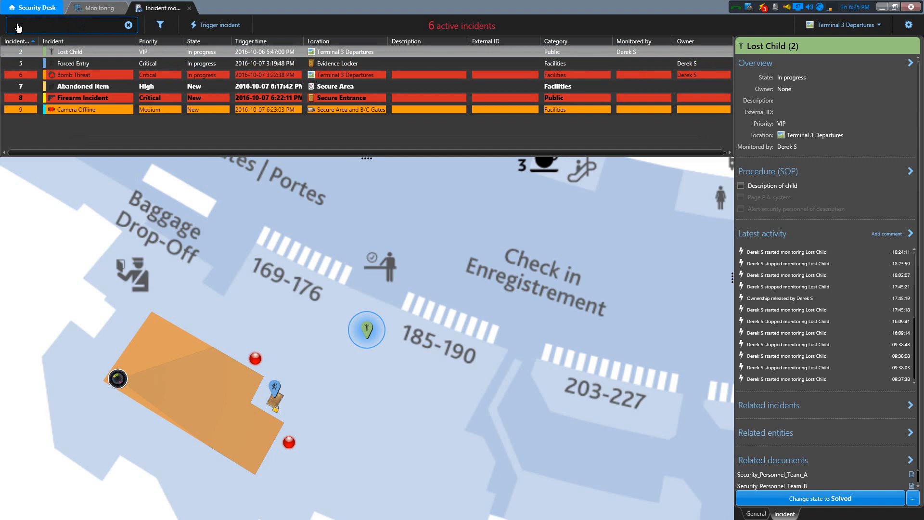
{"action": "type", "text": "forced"}
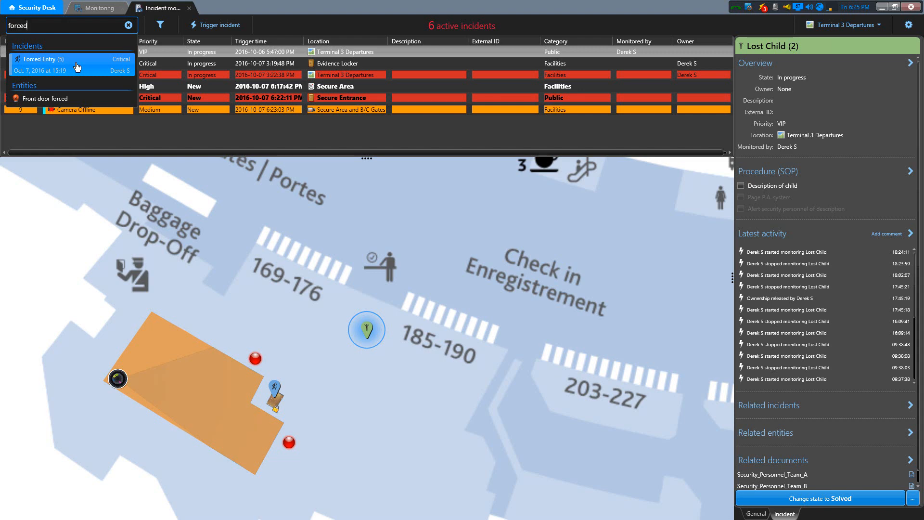
{"action": "left_click", "coordinate": [77, 67]}
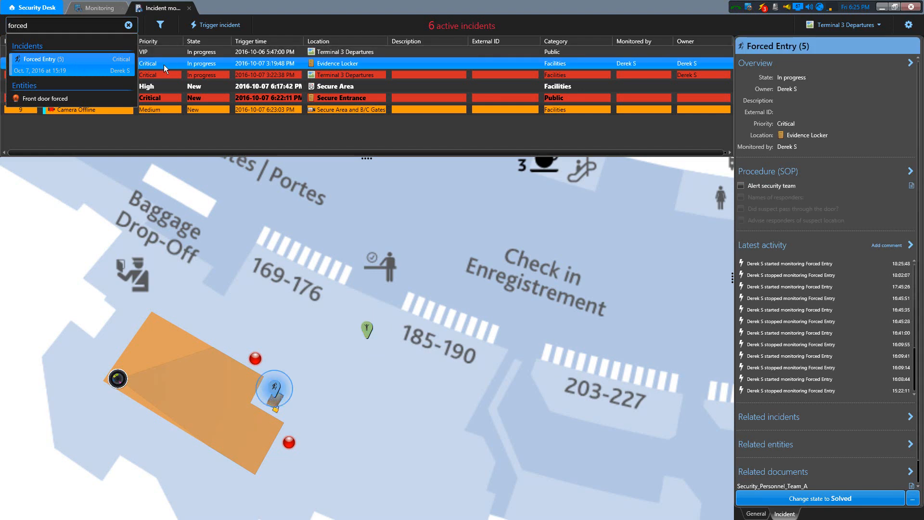
{"action": "left_click", "coordinate": [84, 68]}
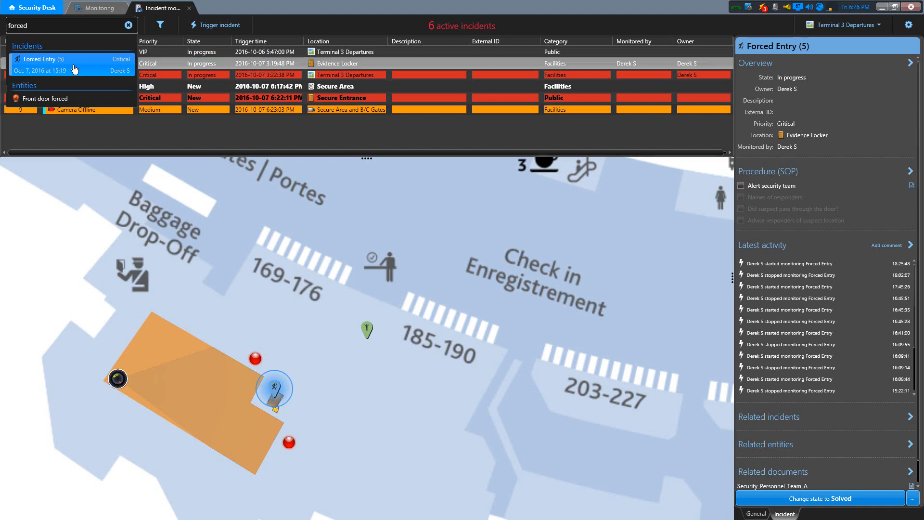
{"action": "left_click", "coordinate": [128, 26]}
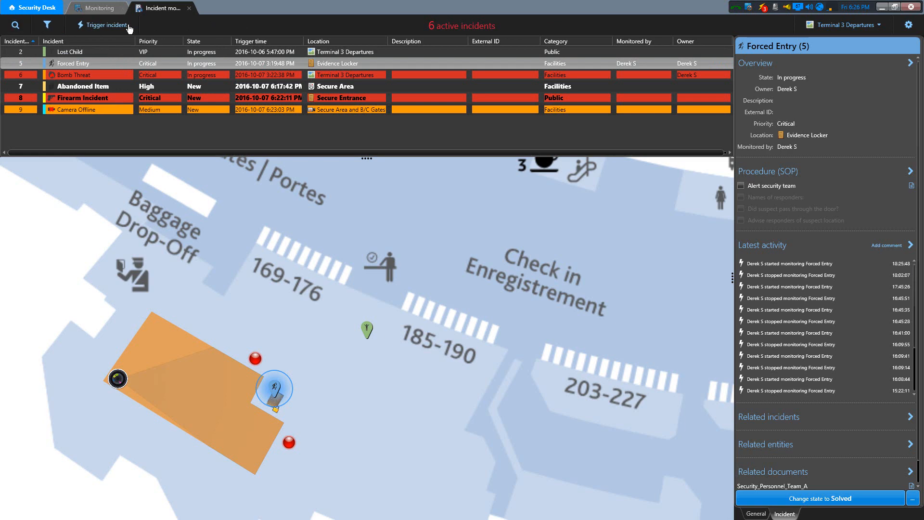
Filter the incident list to show only My incidents.
{"action": "left_click", "coordinate": [48, 25]}
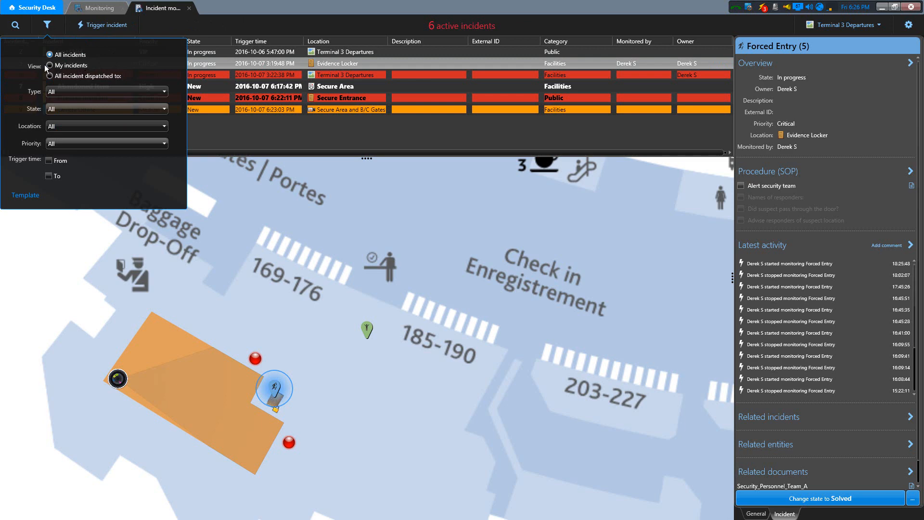
{"action": "left_click", "coordinate": [84, 68]}
{"action": "left_click", "coordinate": [166, 196]}
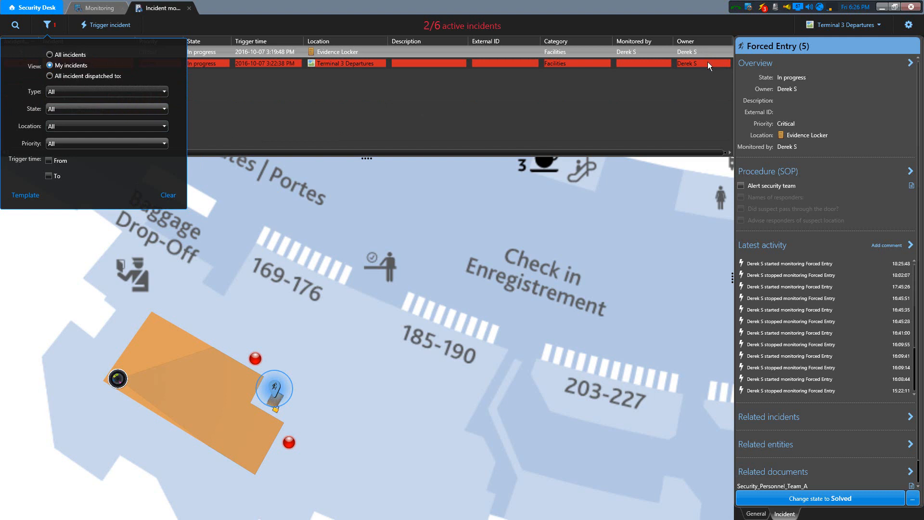
Look at the filter option for incidents dispatched to specific recipients, and apply the All incidents view again.
{"action": "left_click", "coordinate": [50, 76]}
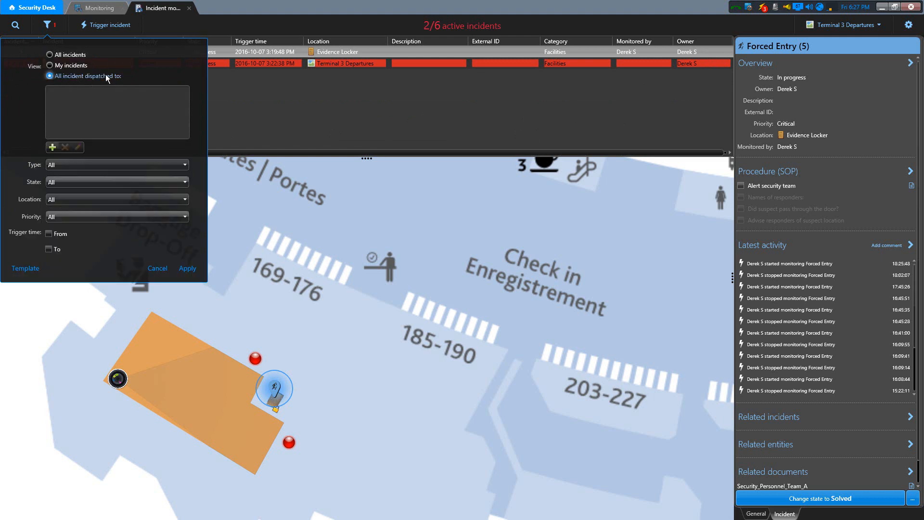
{"action": "left_click", "coordinate": [50, 56]}
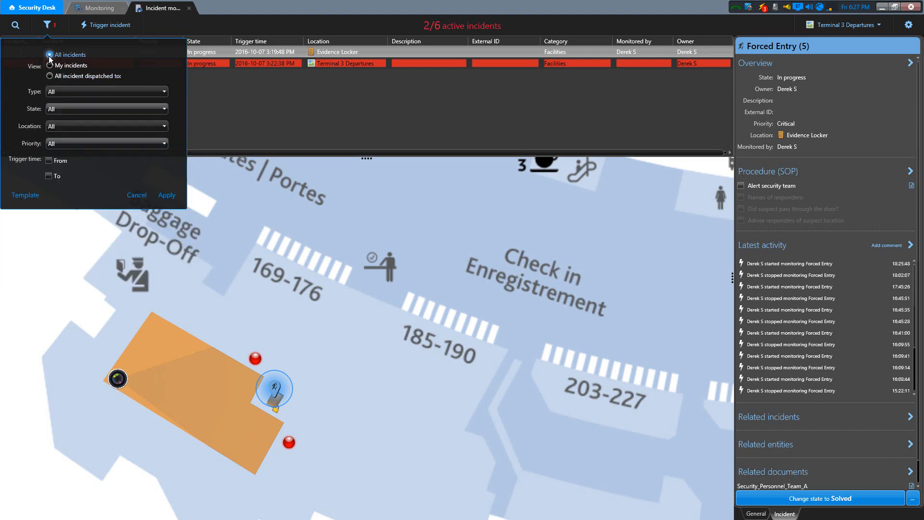
{"action": "left_click", "coordinate": [163, 195]}
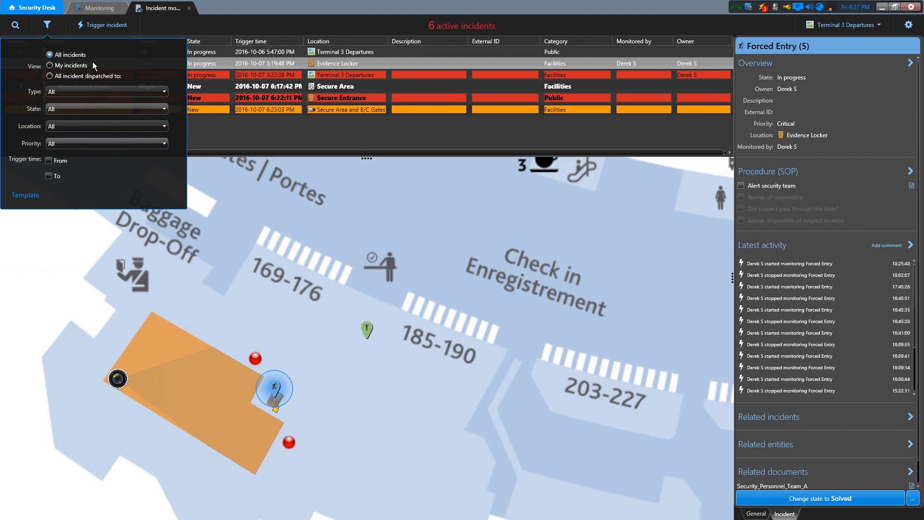
Set the incident filter's type to Forced Entry from the Facilities category and its state to New.
{"action": "left_click", "coordinate": [131, 92]}
{"action": "left_click", "coordinate": [51, 117]}
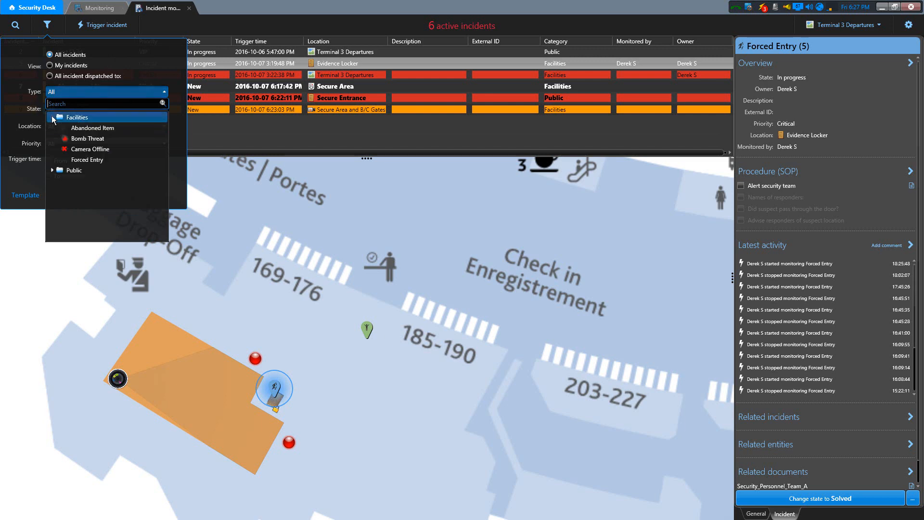
{"action": "left_click", "coordinate": [52, 172]}
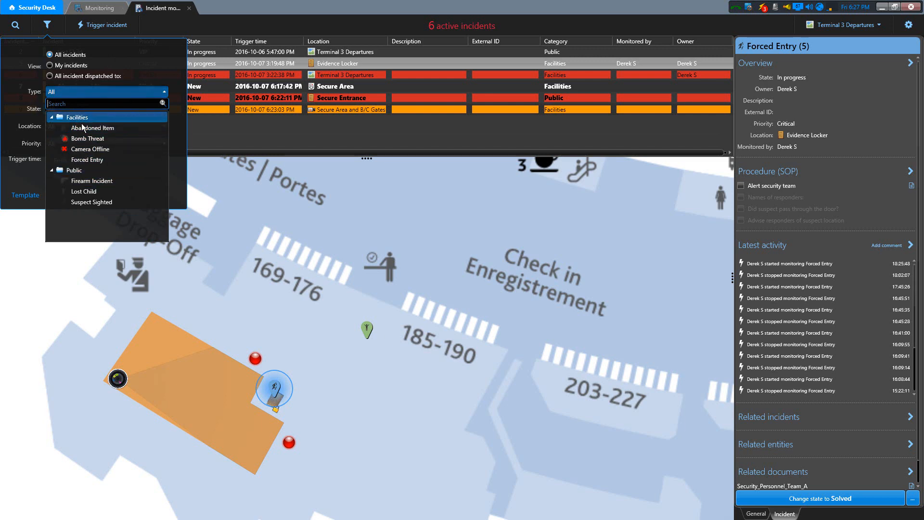
{"action": "left_click", "coordinate": [91, 160]}
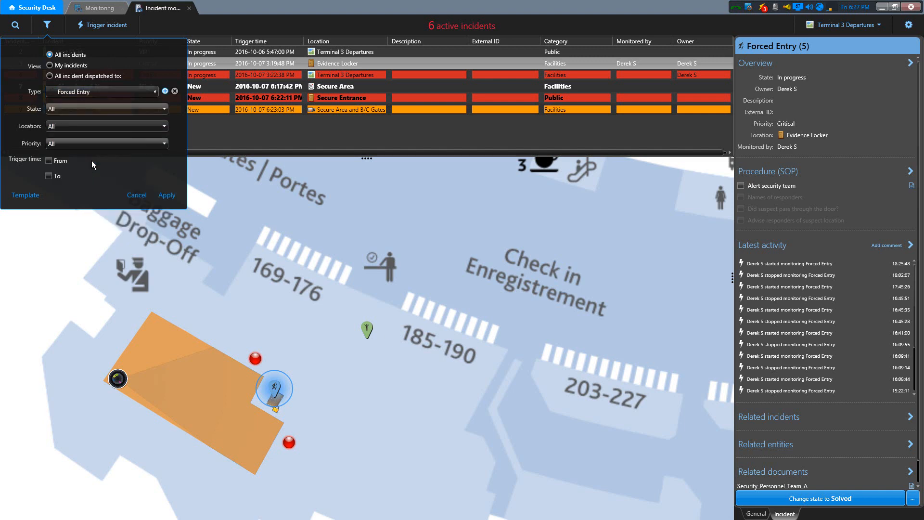
{"action": "left_click", "coordinate": [138, 111]}
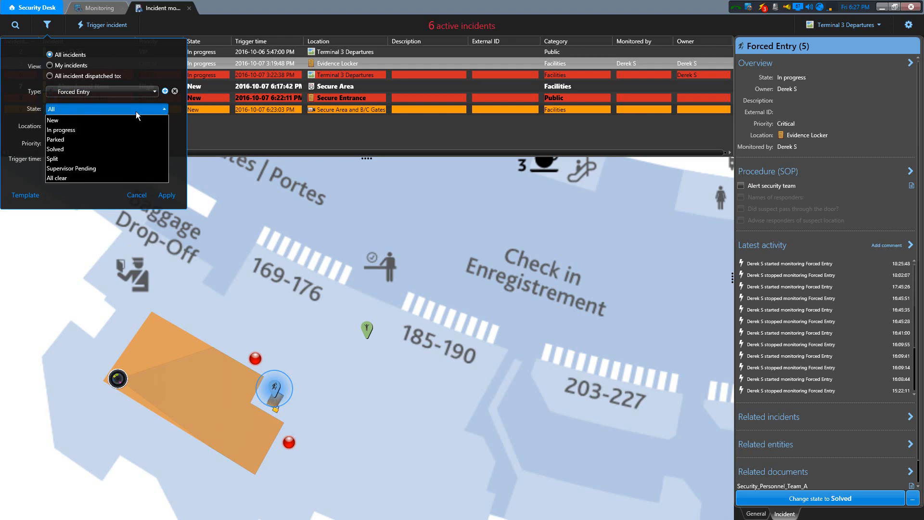
{"action": "left_click", "coordinate": [82, 120]}
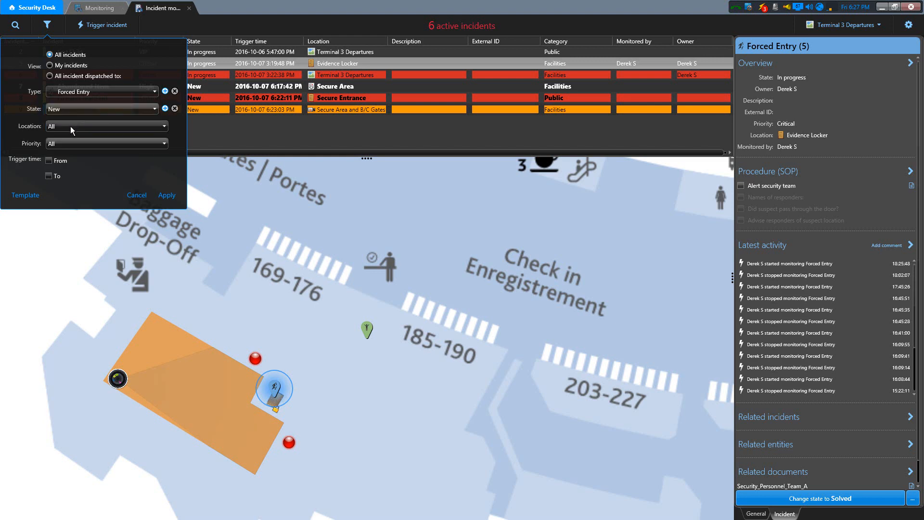
Review the available locations in the filter without choosing one, and set the filter's priority to Critical.
{"action": "left_click", "coordinate": [70, 126]}
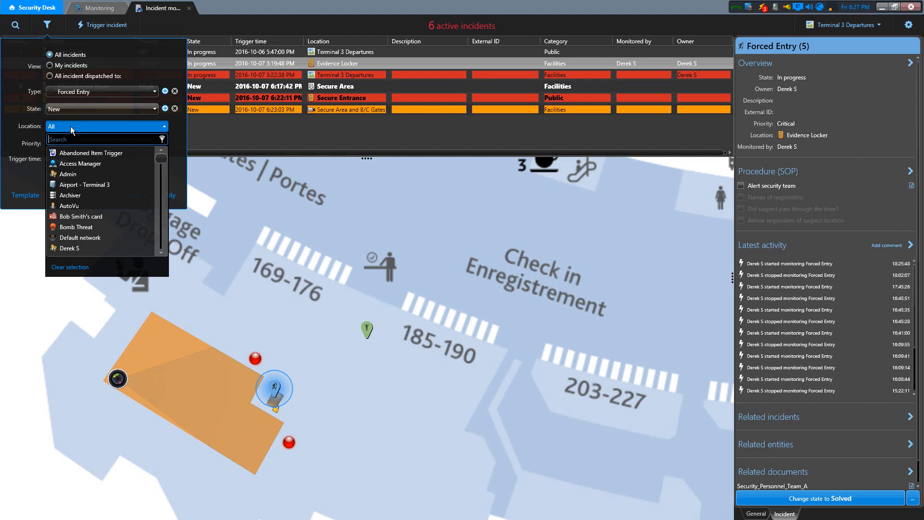
{"action": "left_click", "coordinate": [70, 127]}
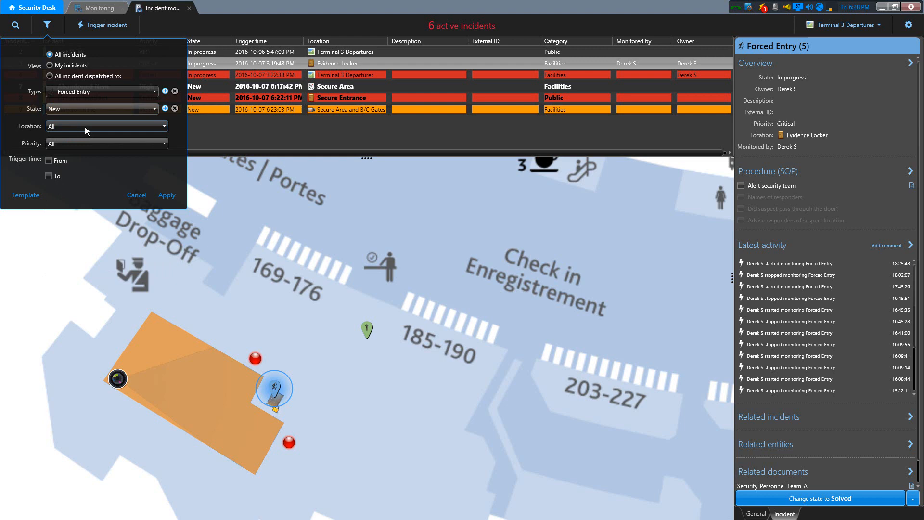
{"action": "left_click", "coordinate": [150, 143]}
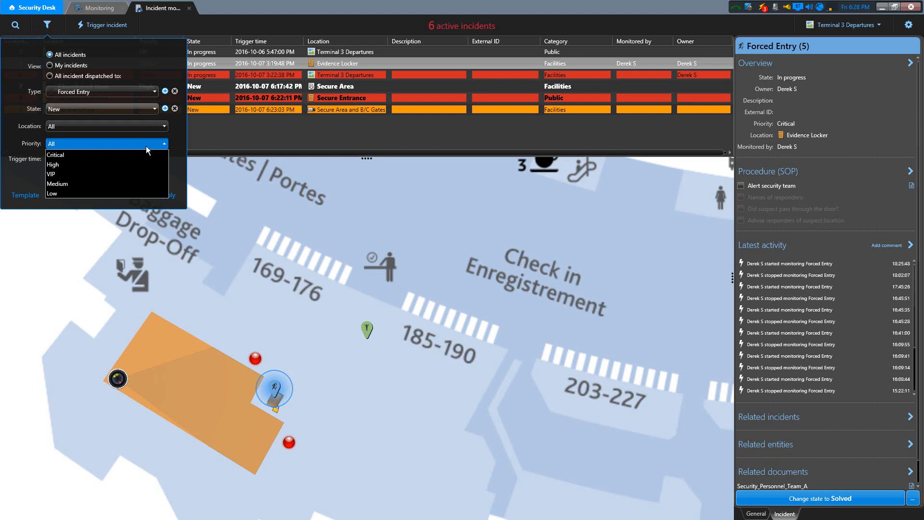
{"action": "left_click", "coordinate": [74, 155]}
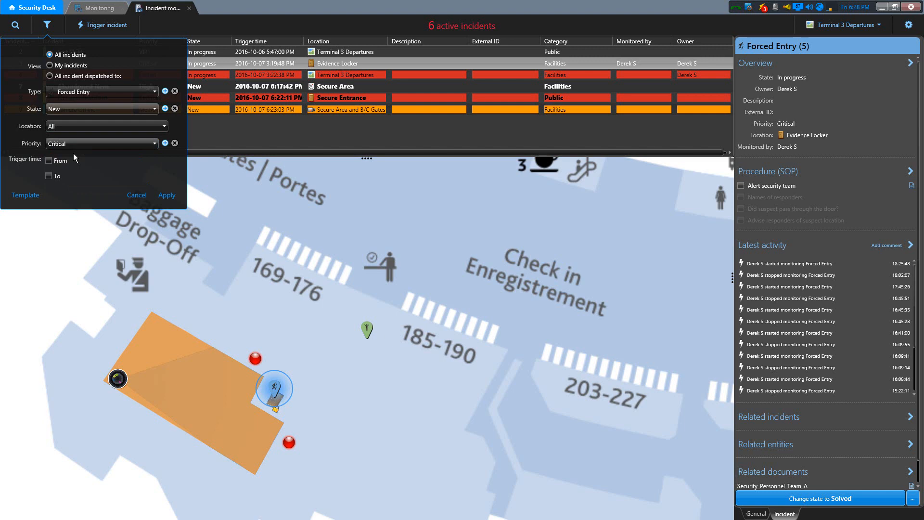
Enable the From and To limits of the trigger time filter, and disable both again.
{"action": "left_click", "coordinate": [49, 160]}
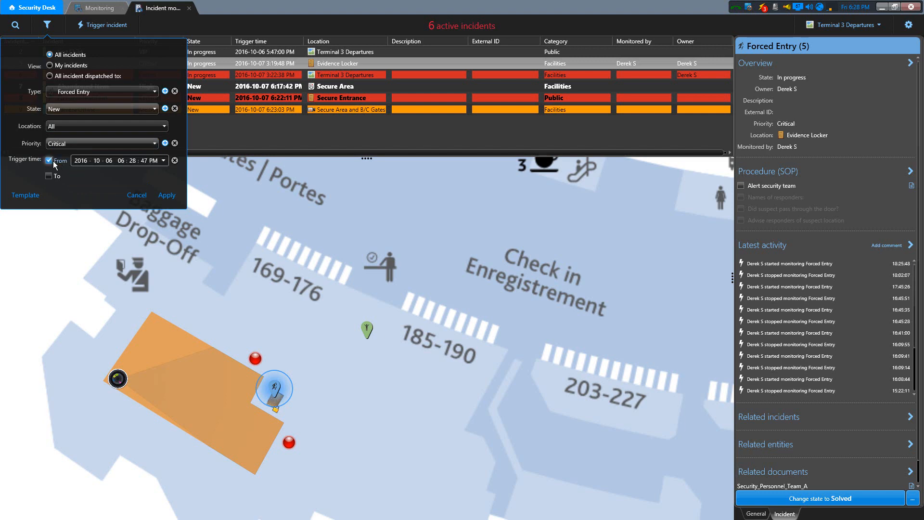
{"action": "left_click", "coordinate": [48, 176]}
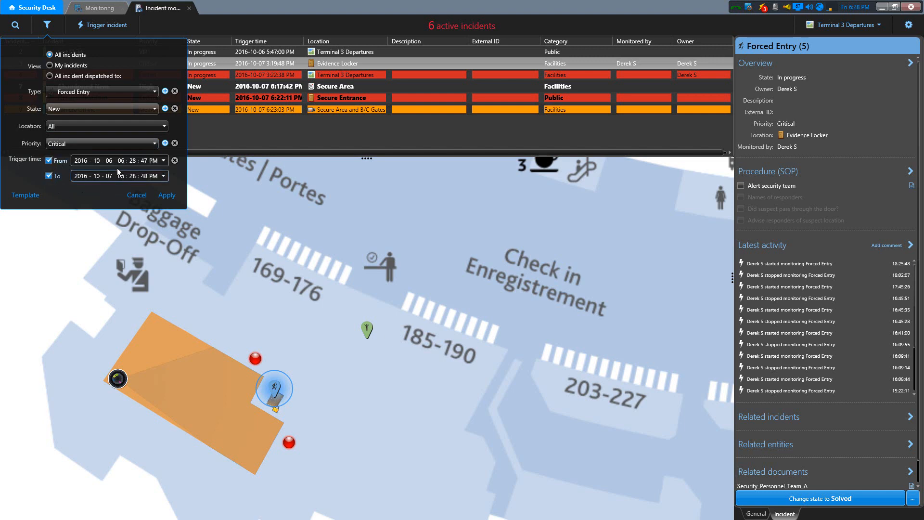
{"action": "left_click", "coordinate": [49, 160]}
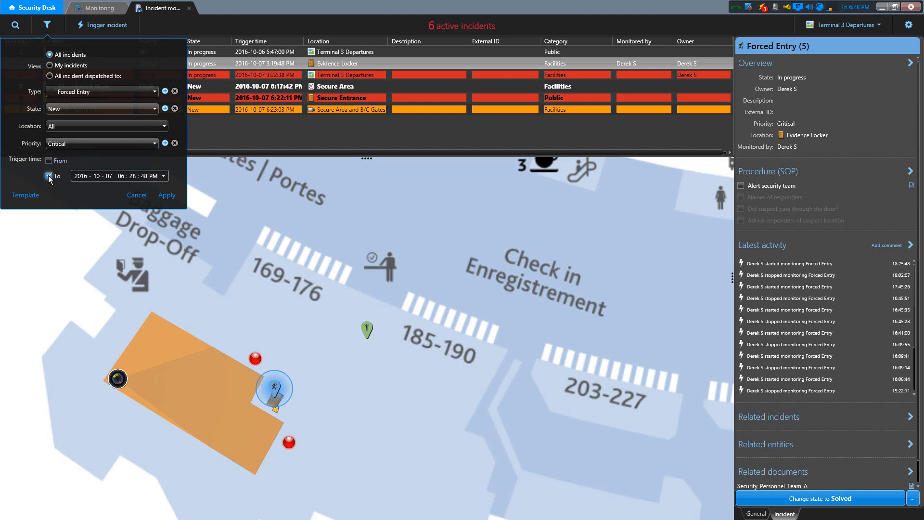
{"action": "left_click", "coordinate": [48, 176]}
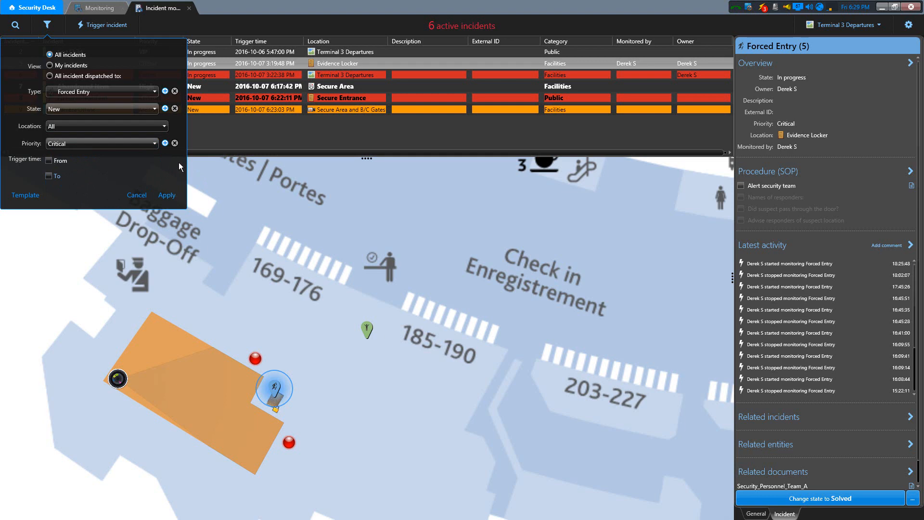
Add Lost Child from the Public category to the filter's incident types, and reset the state filter to All.
{"action": "left_click", "coordinate": [165, 91]}
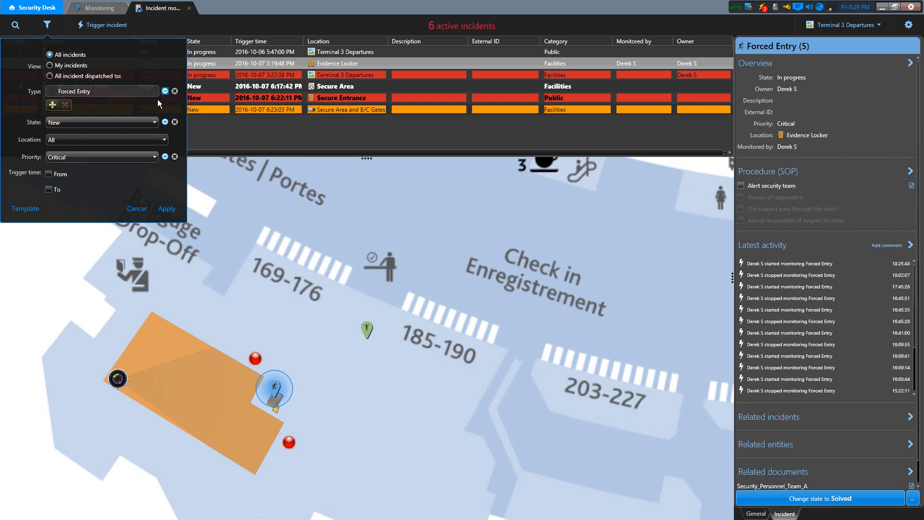
{"action": "left_click", "coordinate": [51, 107]}
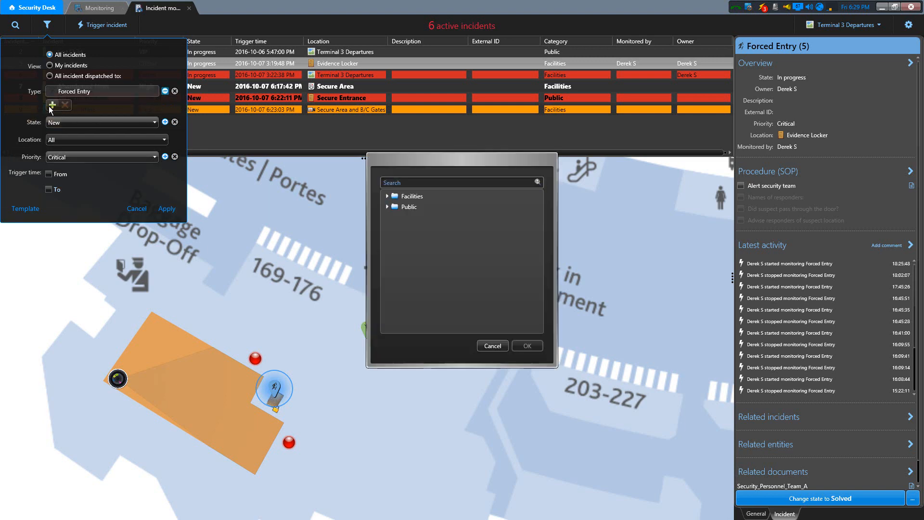
{"action": "left_click", "coordinate": [386, 207]}
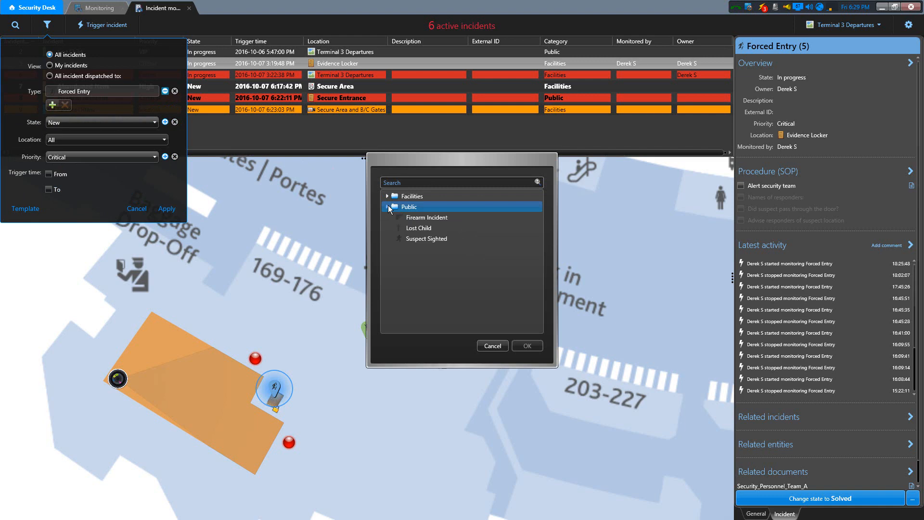
{"action": "left_click", "coordinate": [419, 227]}
{"action": "left_click", "coordinate": [529, 345]}
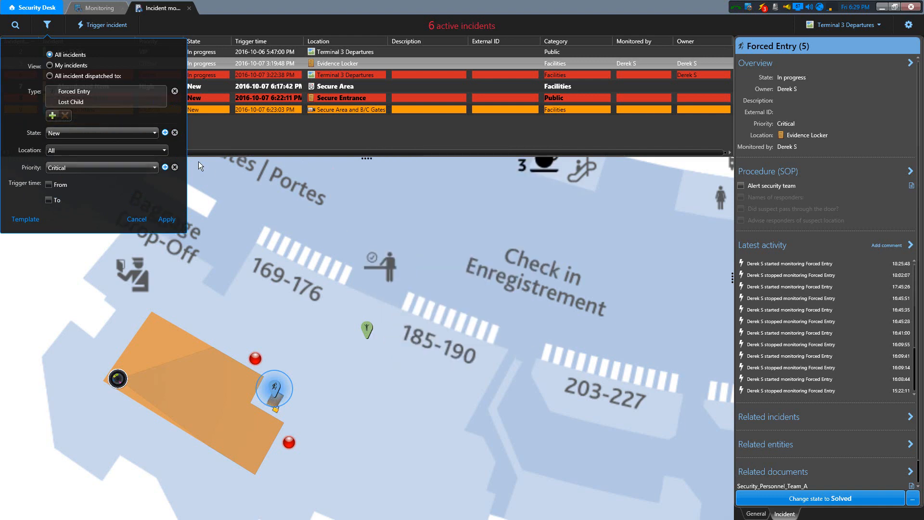
{"action": "left_click", "coordinate": [103, 91]}
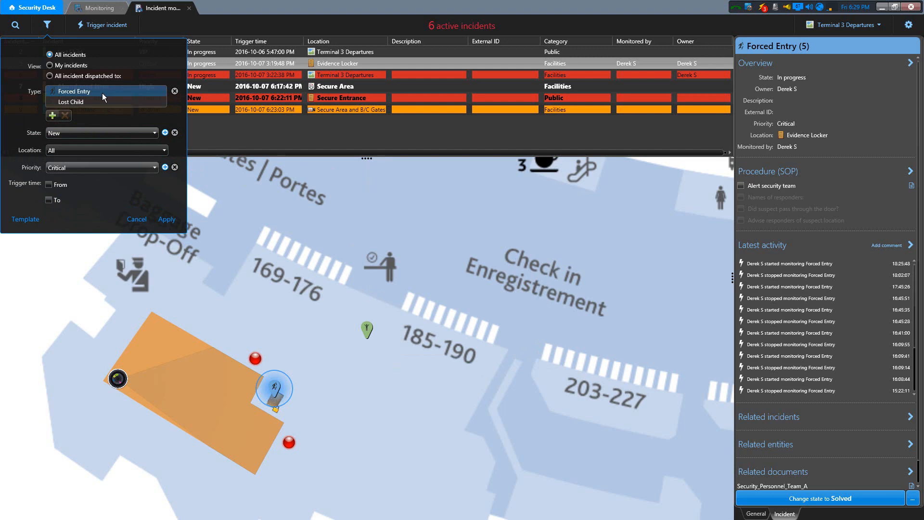
{"action": "left_click", "coordinate": [175, 132]}
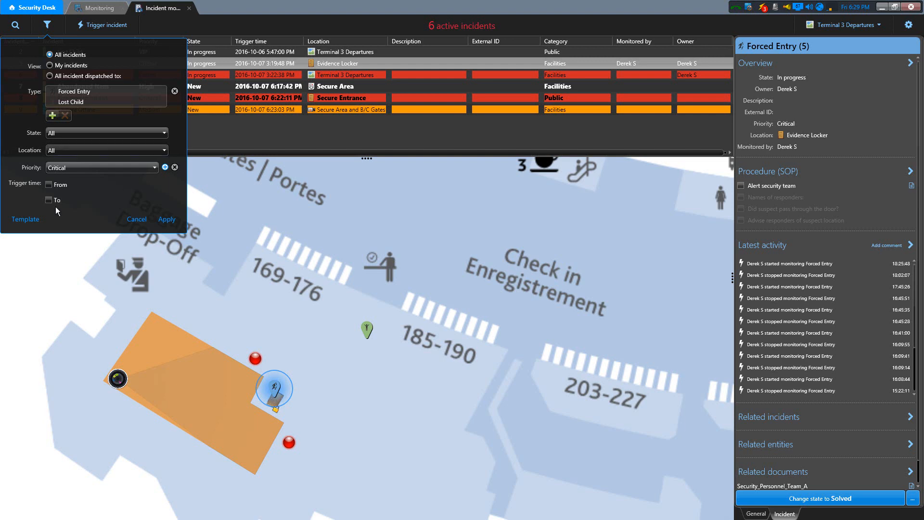
Save the current filter settings as a public template named Forced and Lost.
{"action": "left_click", "coordinate": [24, 220]}
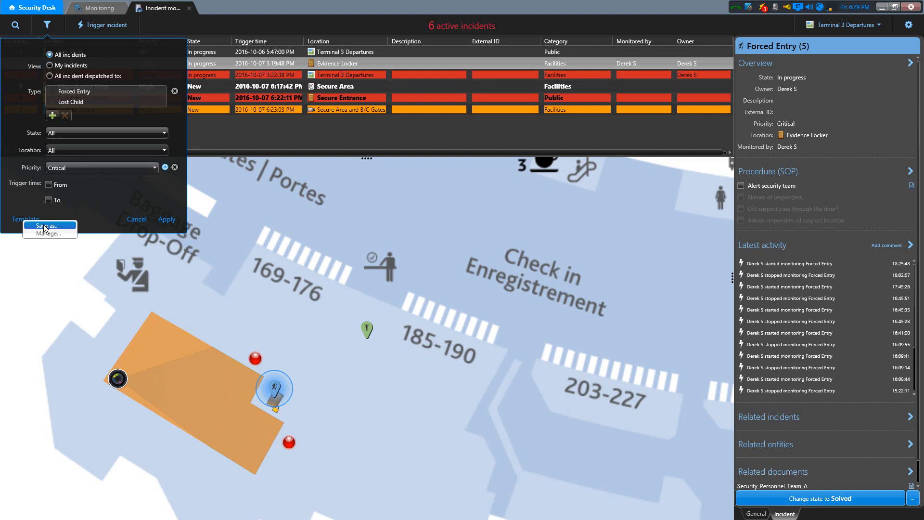
{"action": "left_click", "coordinate": [43, 226]}
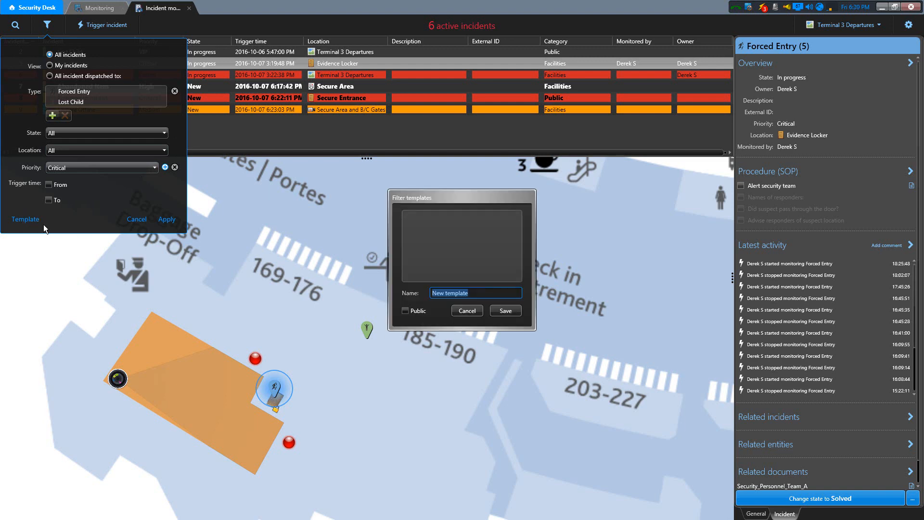
{"action": "type", "text": "Forced and Lost"}
{"action": "left_click", "coordinate": [405, 311]}
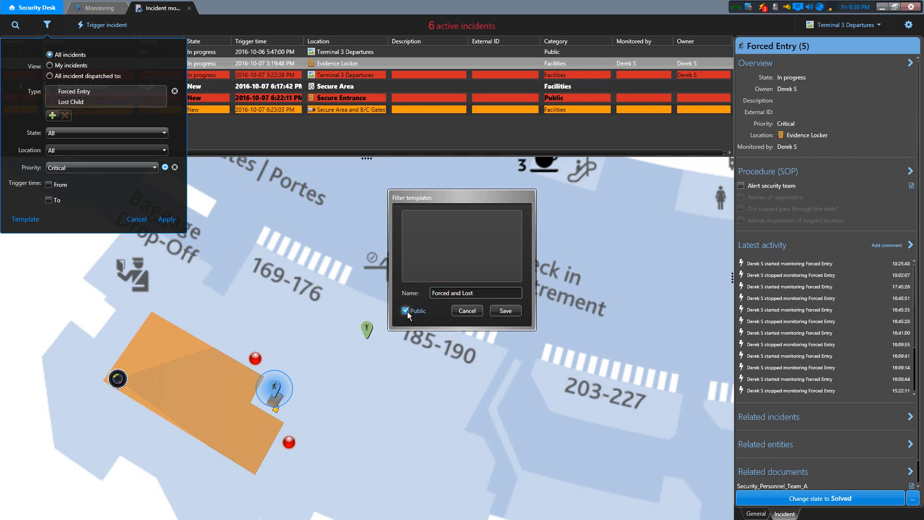
{"action": "left_click", "coordinate": [505, 311]}
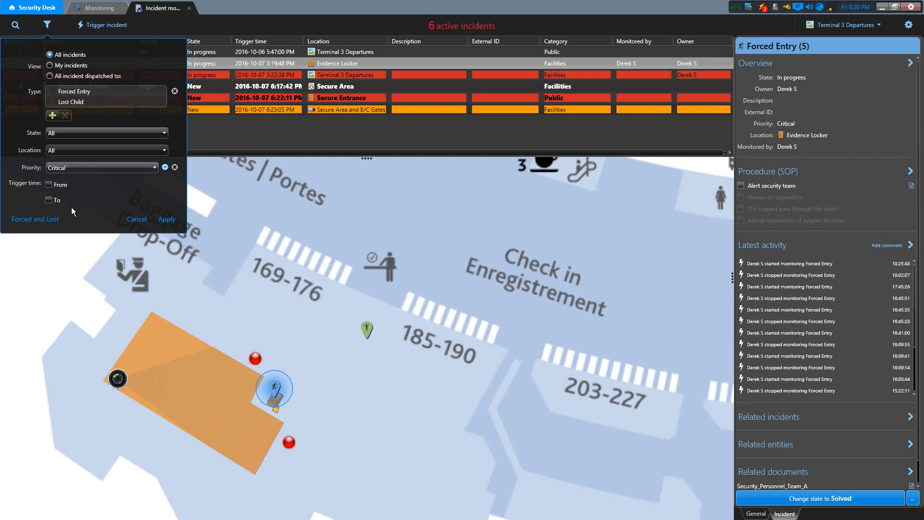
Apply the Forced and Lost filter to the incident list, and clear the filter again.
{"action": "left_click", "coordinate": [168, 220]}
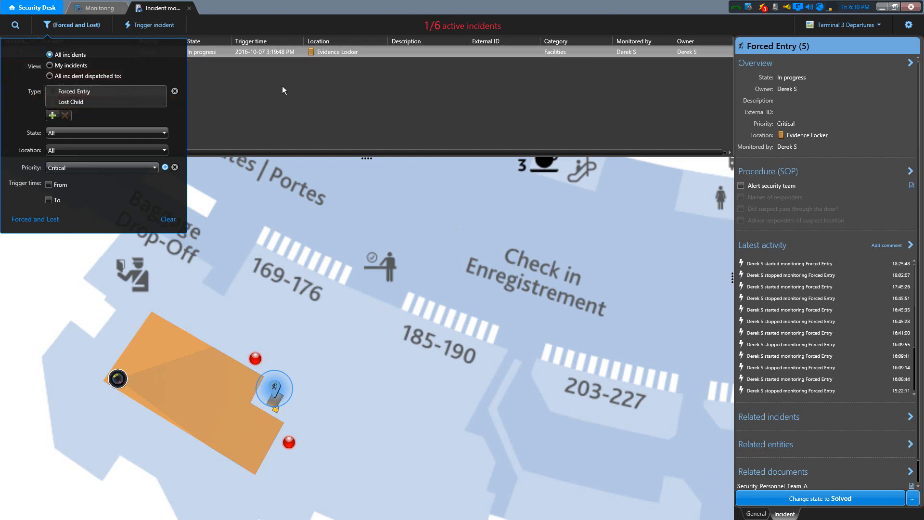
{"action": "left_click", "coordinate": [262, 98]}
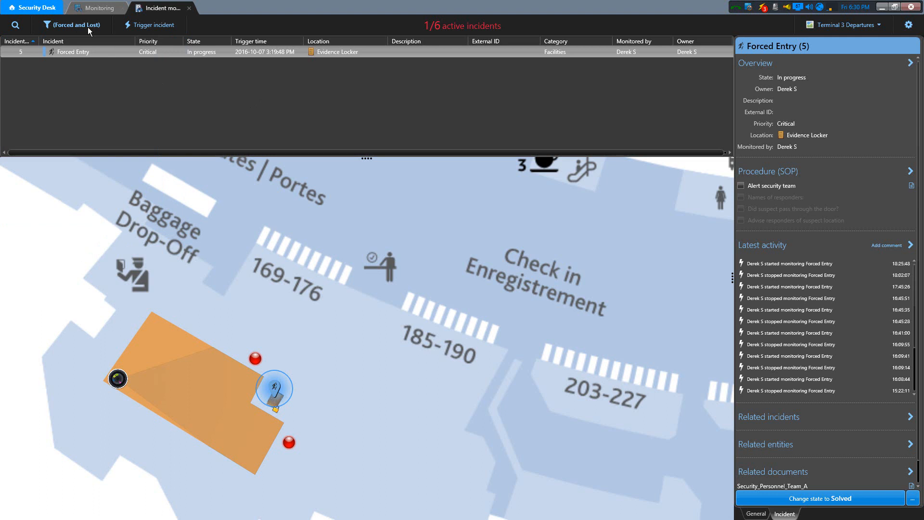
{"action": "left_click", "coordinate": [48, 26]}
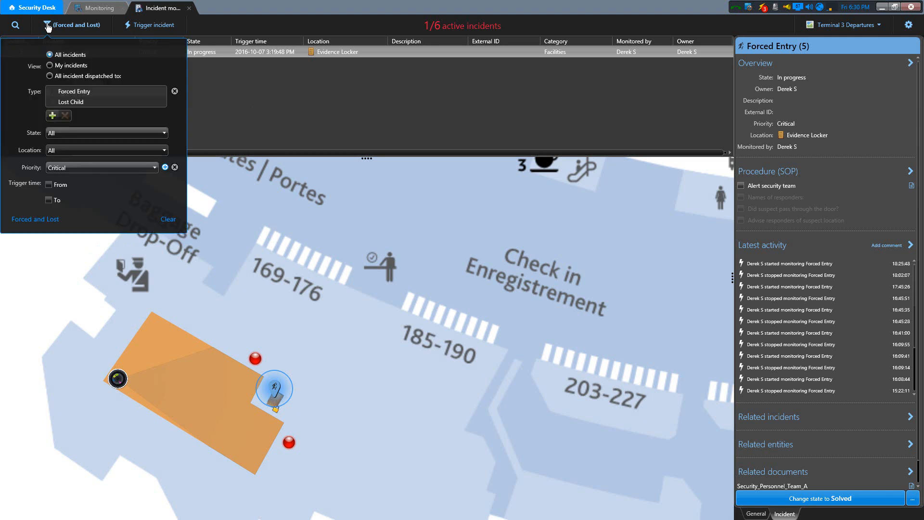
{"action": "left_click", "coordinate": [168, 220]}
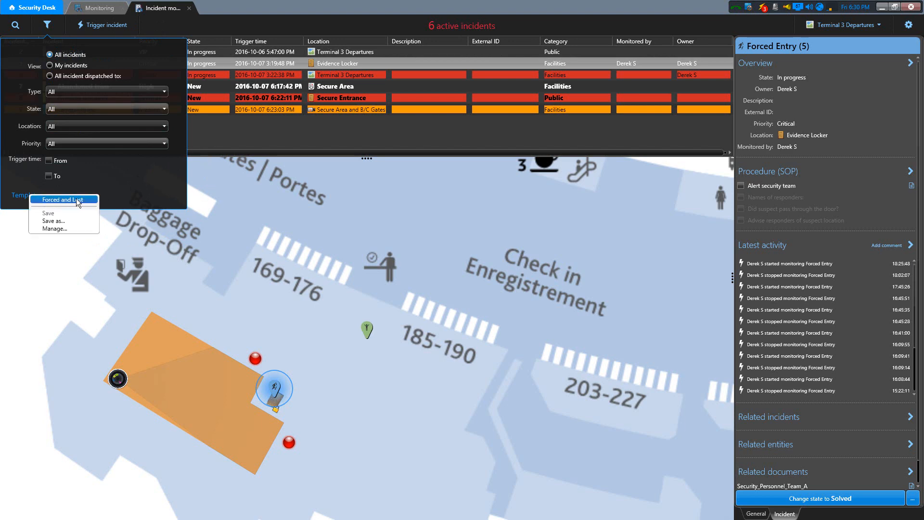
Review the Forced and Lost template in the filter template manager without changing it, and close the filter.
{"action": "left_click", "coordinate": [64, 221]}
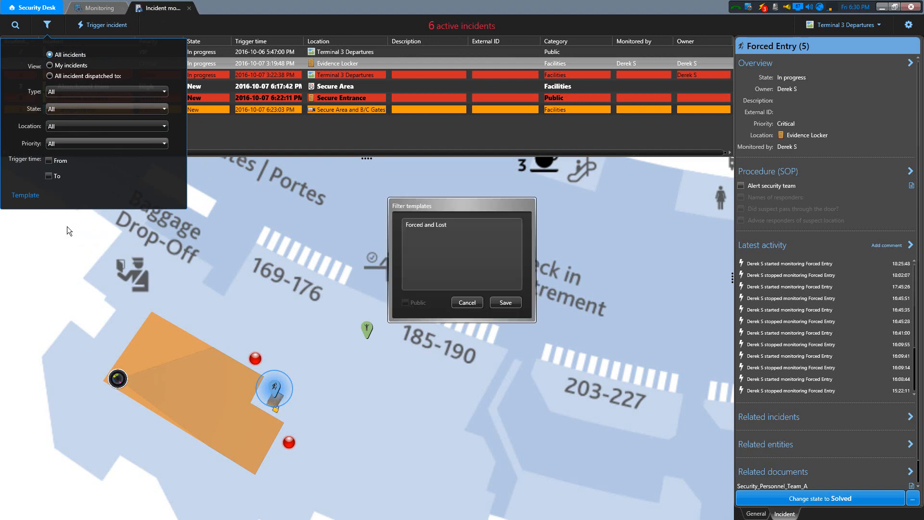
{"action": "left_click", "coordinate": [434, 224]}
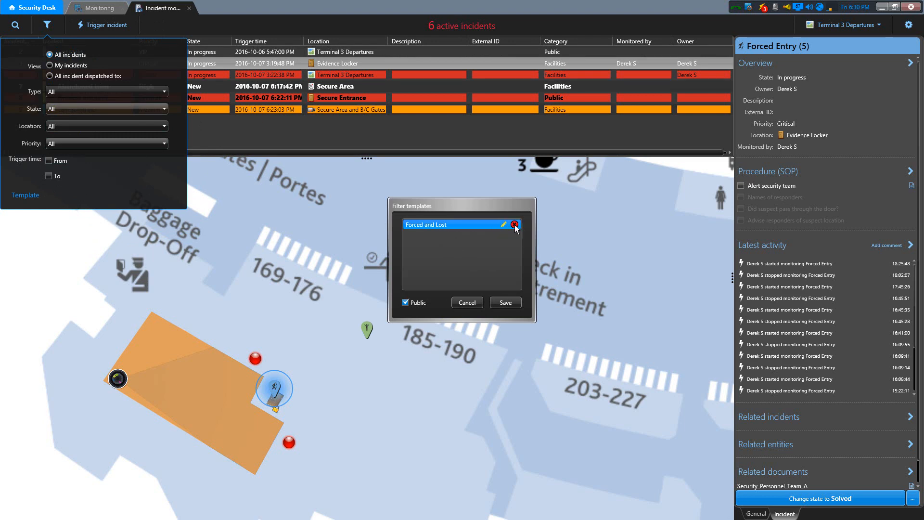
{"action": "left_click", "coordinate": [466, 303]}
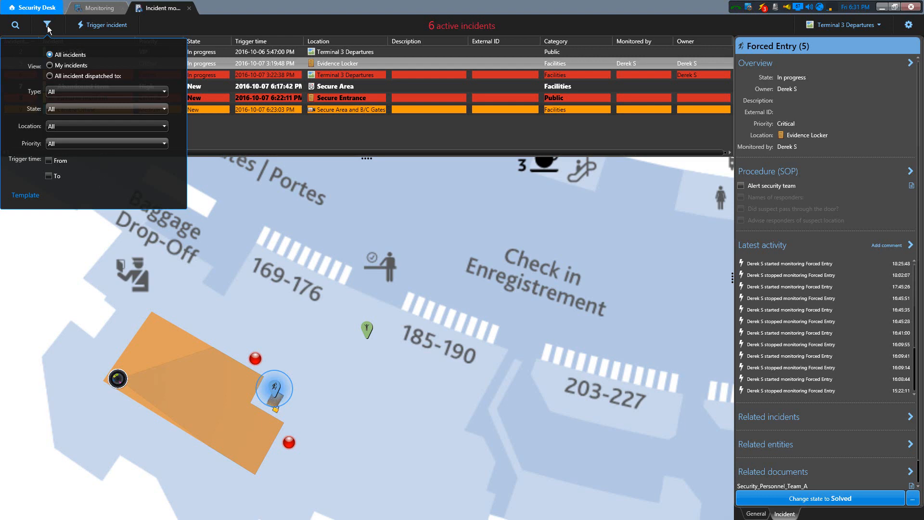
{"action": "left_click", "coordinate": [193, 20]}
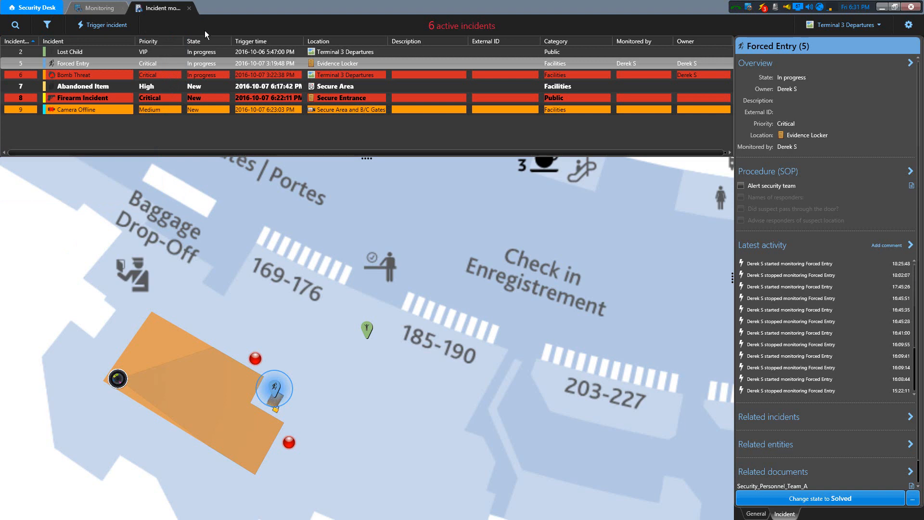
Filter the incident list by the type Abandoned Item and the state In progress.
{"action": "left_click", "coordinate": [46, 24]}
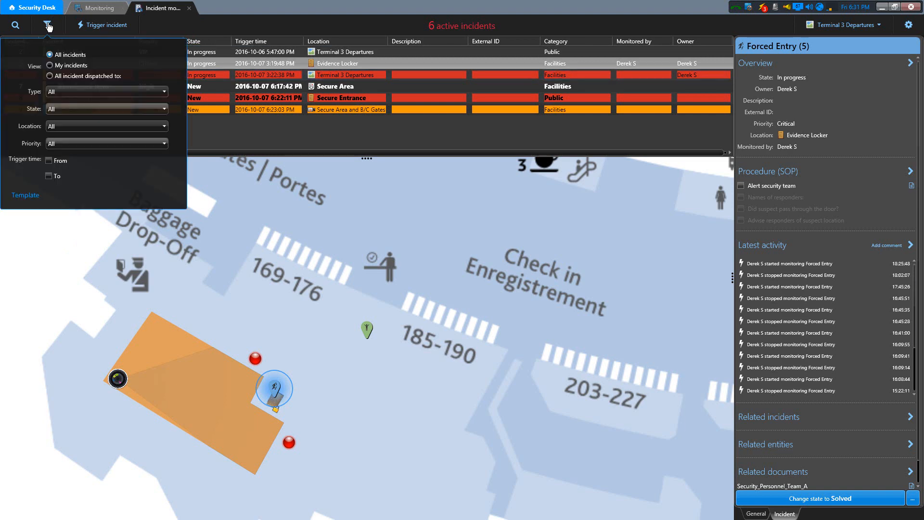
{"action": "left_click", "coordinate": [74, 91]}
{"action": "left_click", "coordinate": [89, 128]}
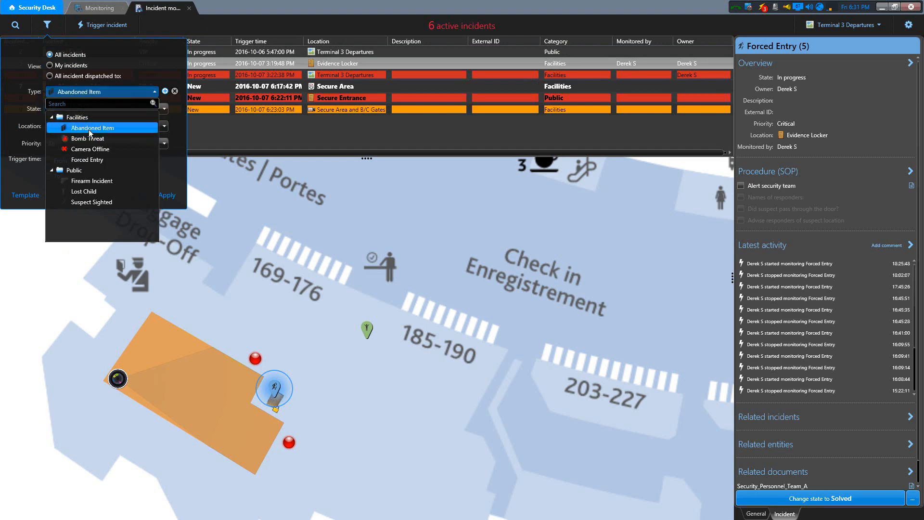
{"action": "left_click", "coordinate": [78, 110]}
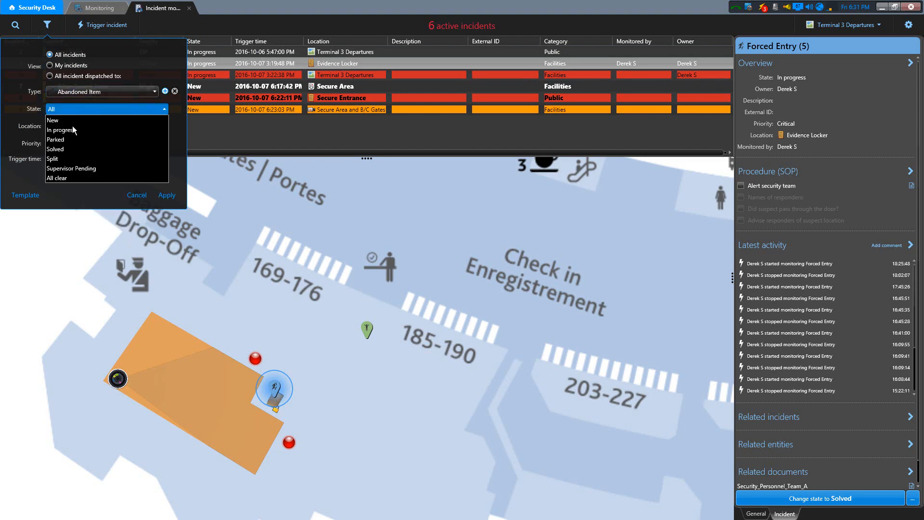
{"action": "left_click", "coordinate": [63, 129]}
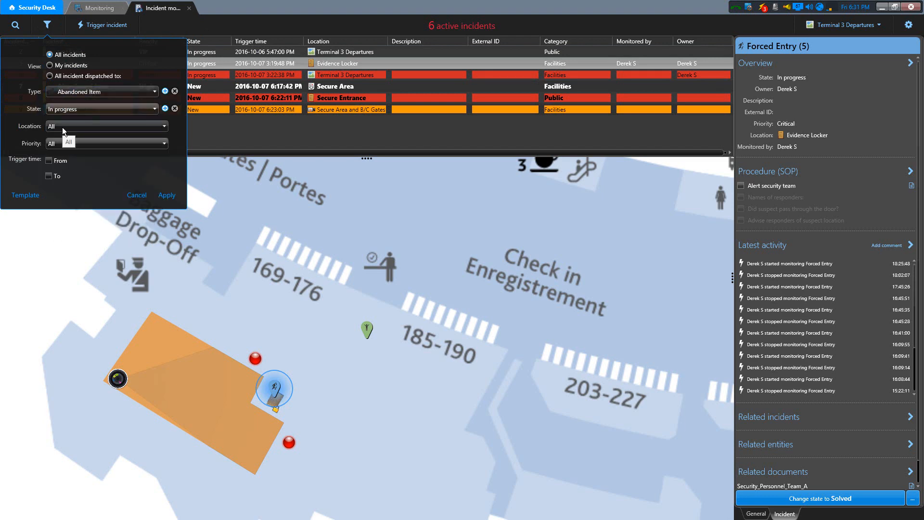
{"action": "left_click", "coordinate": [167, 195]}
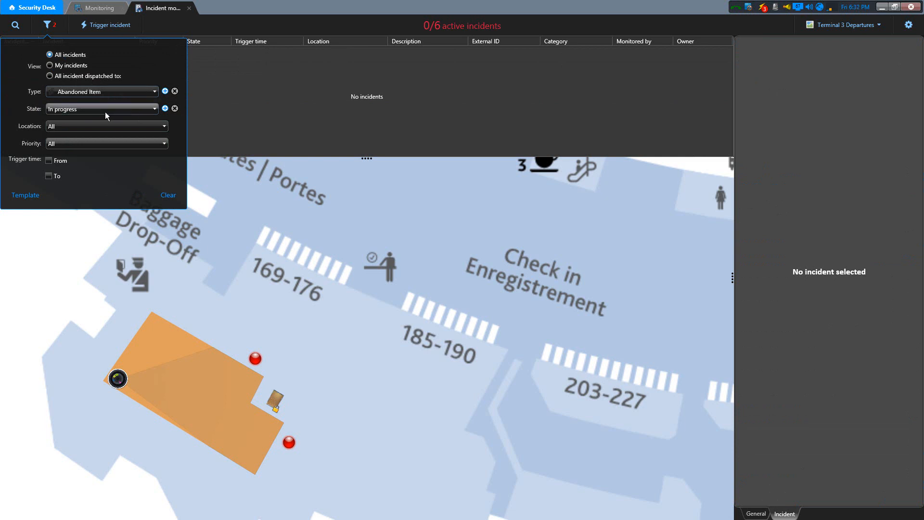
Add the location Abandoned Item Trigger to the filter and apply it, and clear all filter criteria again.
{"action": "left_click", "coordinate": [73, 125]}
{"action": "left_click", "coordinate": [91, 152]}
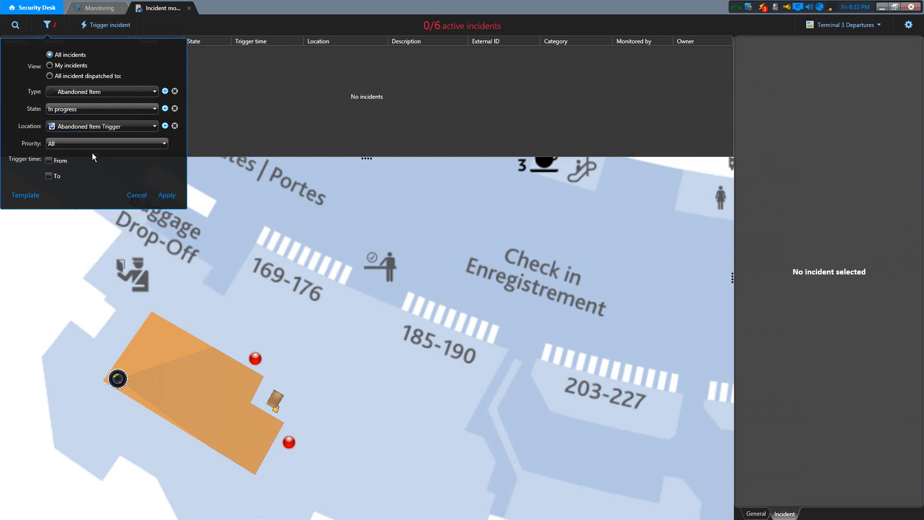
{"action": "left_click", "coordinate": [167, 195]}
{"action": "left_click", "coordinate": [168, 196]}
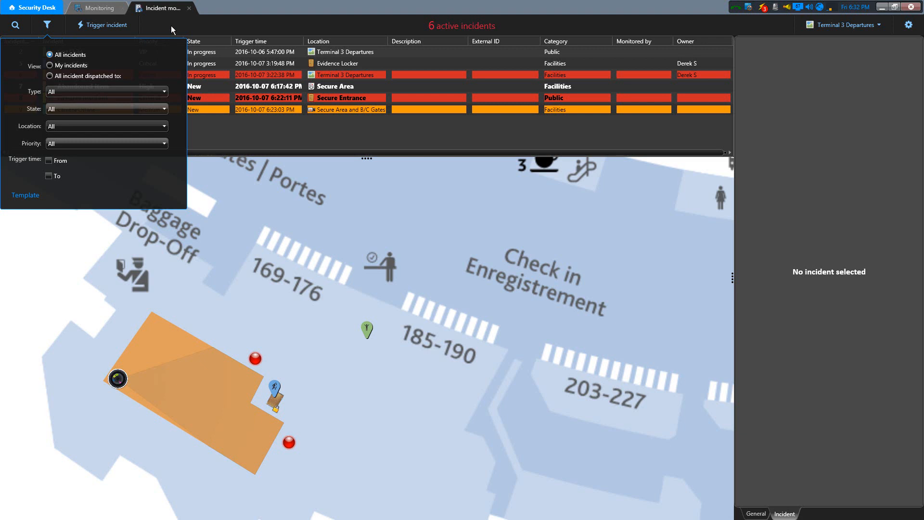
{"action": "left_click", "coordinate": [171, 26]}
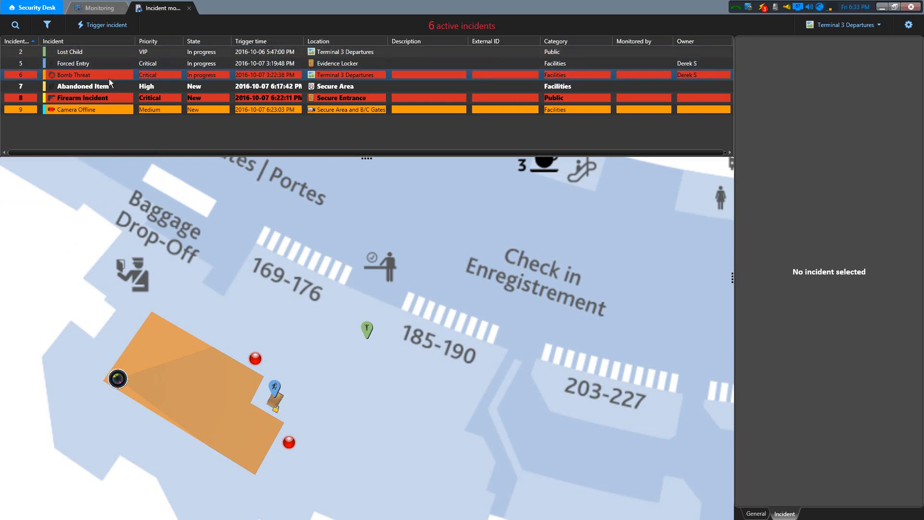
Change the priority of the Firearm Incident at the Secure Entrance to High, and save the incident.
{"action": "left_click", "coordinate": [112, 96]}
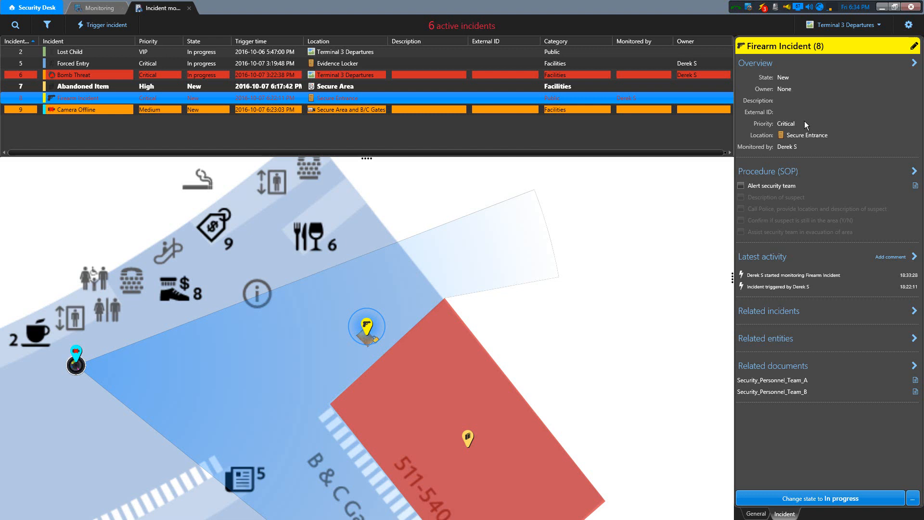
{"action": "left_click", "coordinate": [914, 48]}
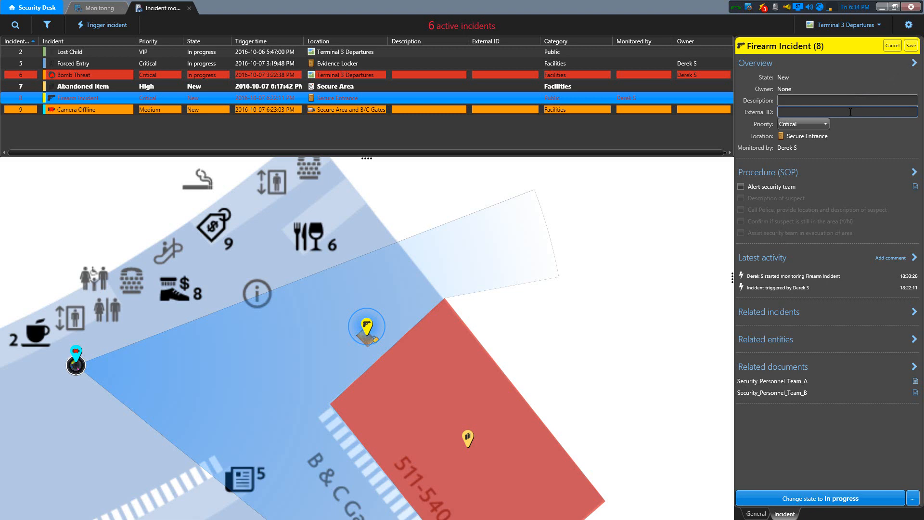
{"action": "left_click", "coordinate": [823, 124]}
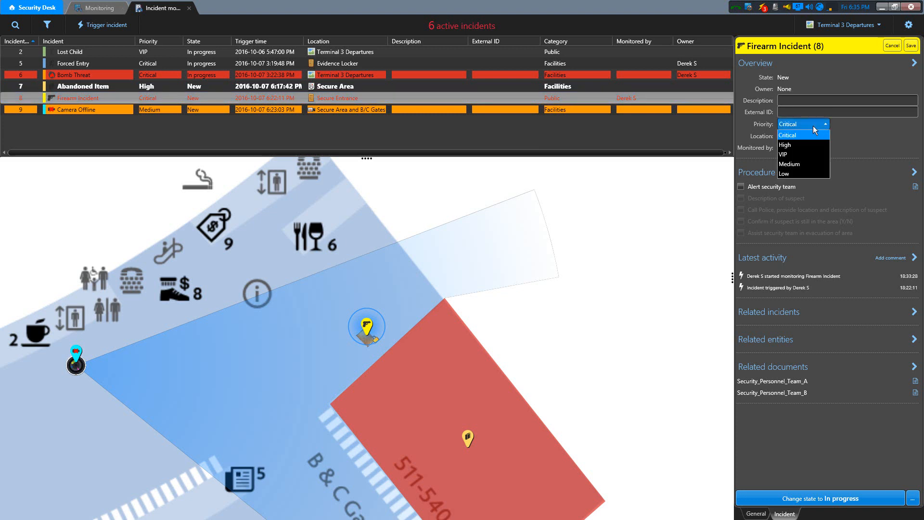
{"action": "left_click", "coordinate": [807, 145]}
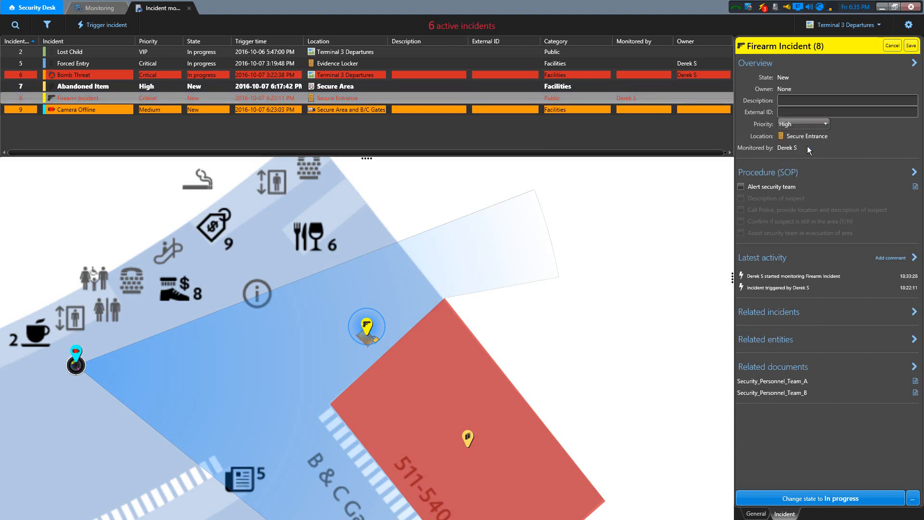
{"action": "left_click", "coordinate": [910, 46]}
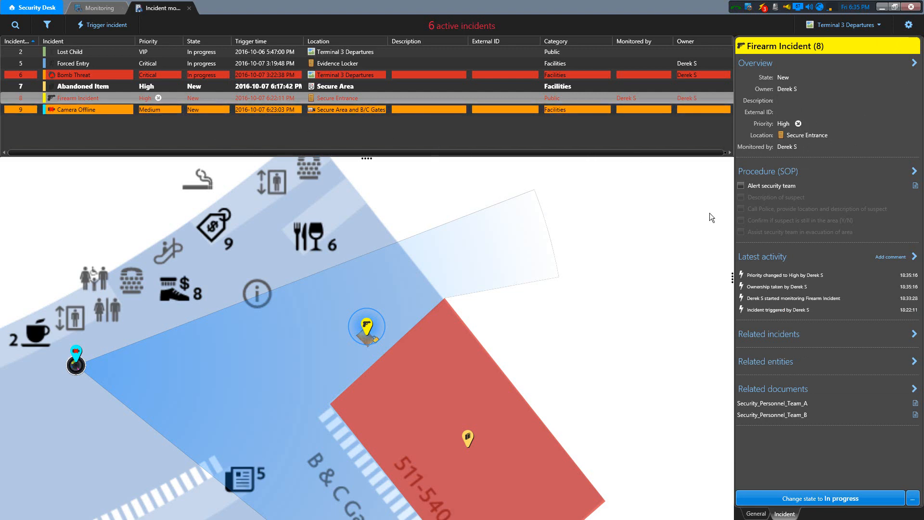
Examine the expanded Overview section of the Firearm Incident, and return to the full incident details.
{"action": "left_click", "coordinate": [914, 66]}
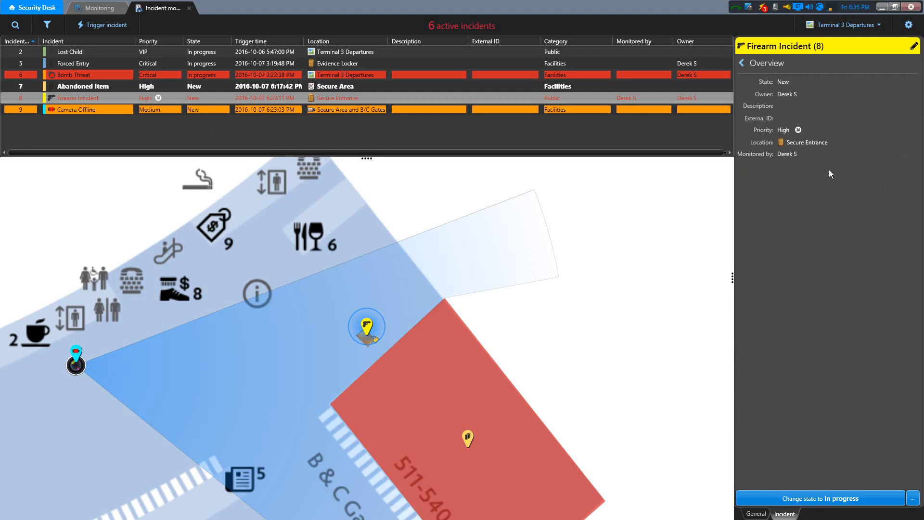
{"action": "left_click", "coordinate": [741, 64]}
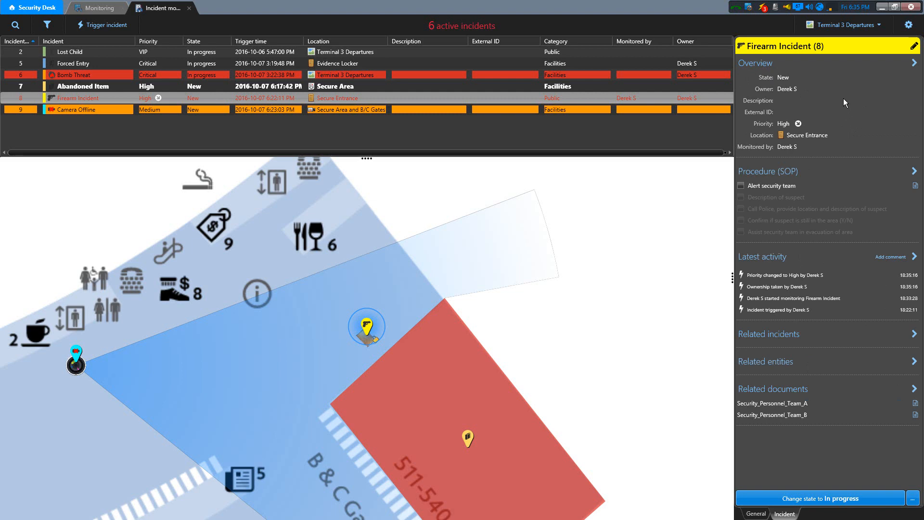
{"action": "left_click", "coordinate": [913, 62]}
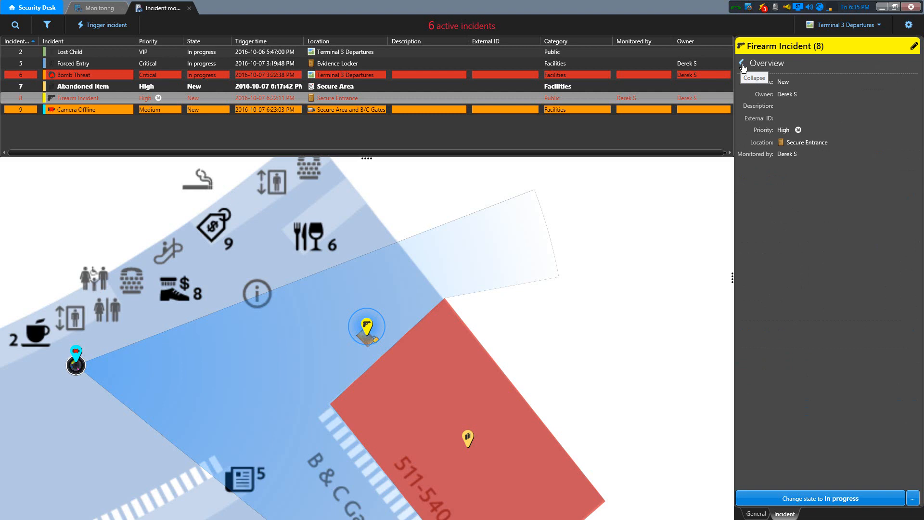
{"action": "left_click", "coordinate": [742, 63]}
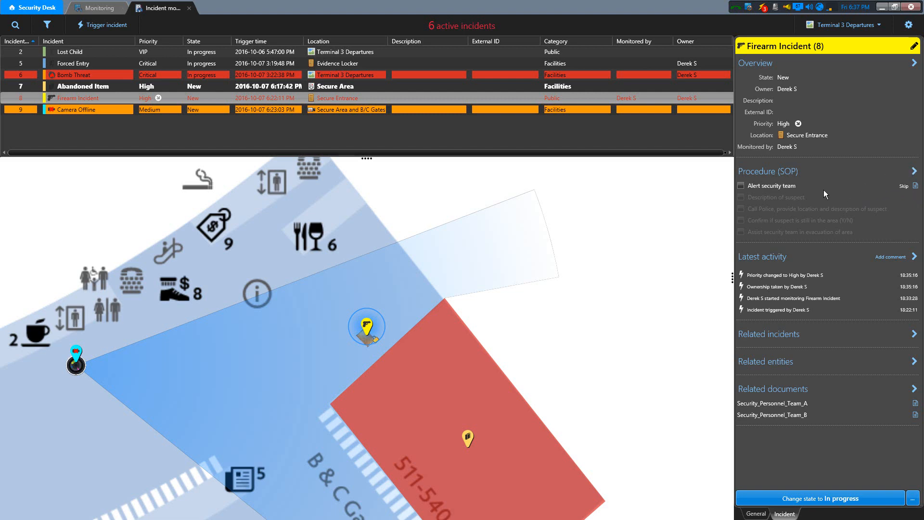
Examine the expanded Procedure (SOP) section of the Firearm Incident, and return to the full incident details.
{"action": "left_click", "coordinate": [914, 170]}
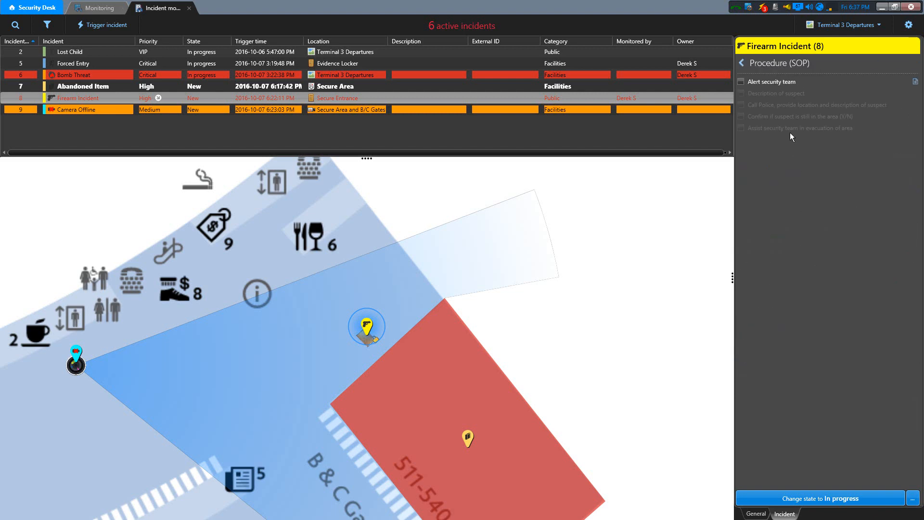
{"action": "left_click", "coordinate": [741, 65]}
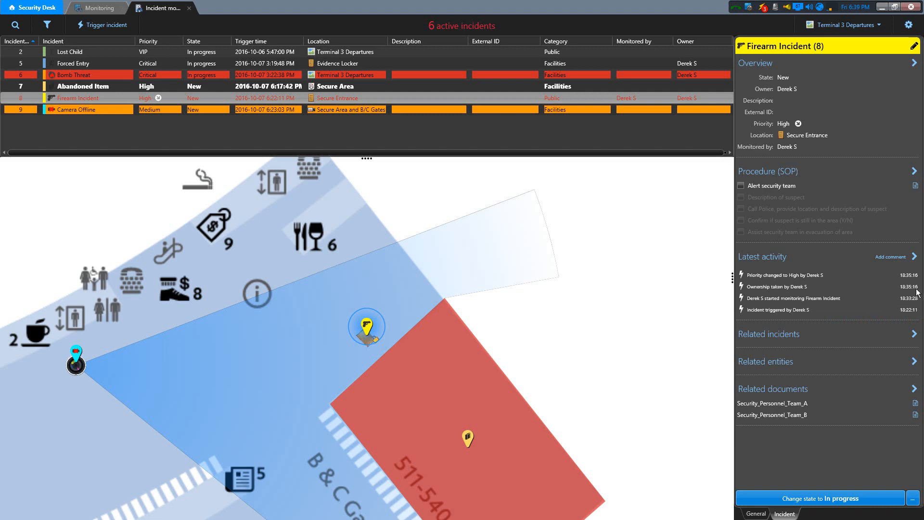
Add the comment "Entire team stepped out for coffee" to the latest activity of the Firearm Incident.
{"action": "left_click", "coordinate": [891, 257]}
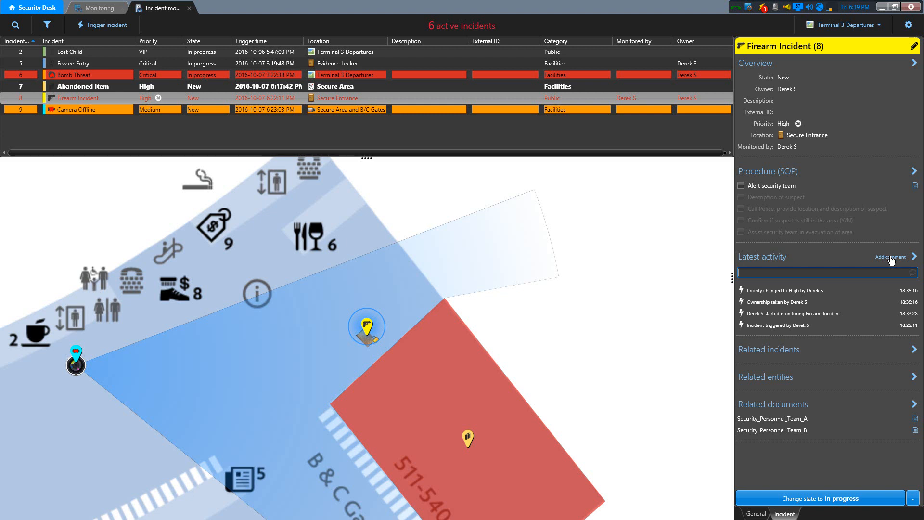
{"action": "type", "text": "Entire team stepped out for coffe"}
{"action": "key", "text": "BackSpace"}
{"action": "type", "text": "ee"}
{"action": "left_click", "coordinate": [913, 273]}
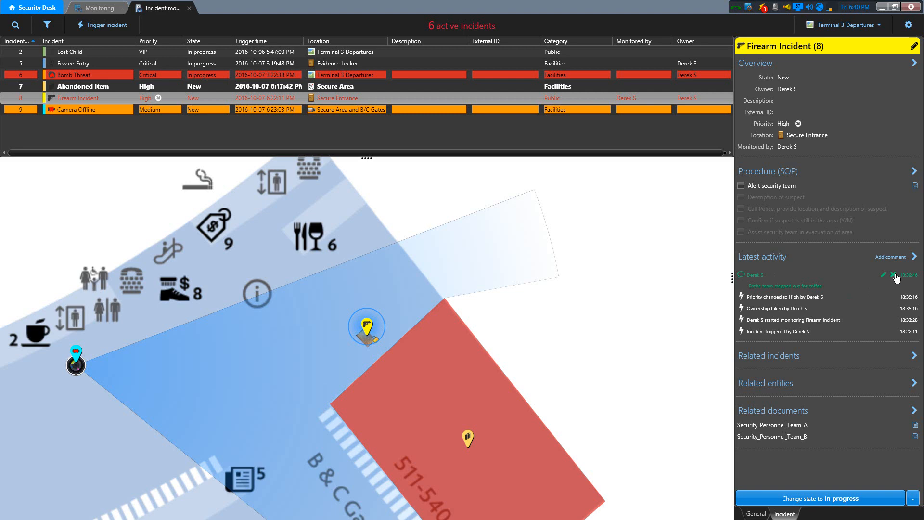
Examine the expanded Latest activity and Related incidents sections of the Firearm Incident, returning to the full details after each.
{"action": "left_click", "coordinate": [914, 256]}
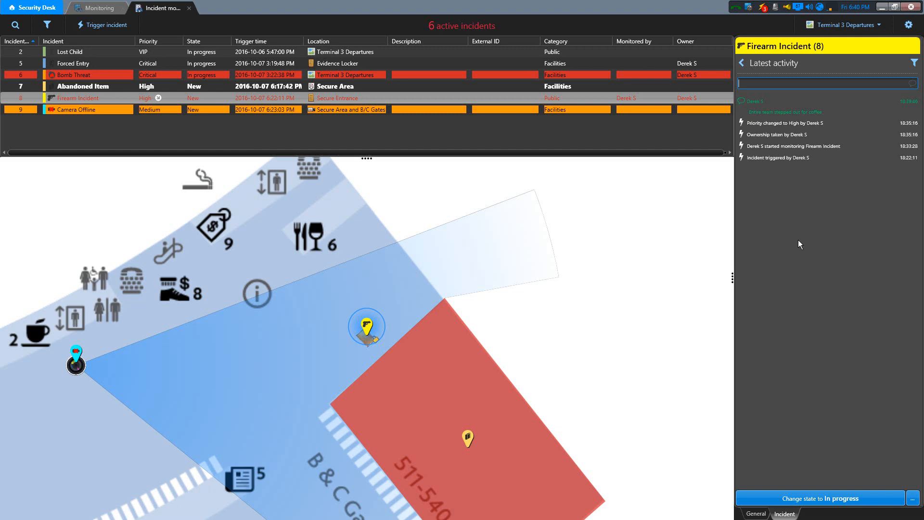
{"action": "left_click", "coordinate": [742, 64]}
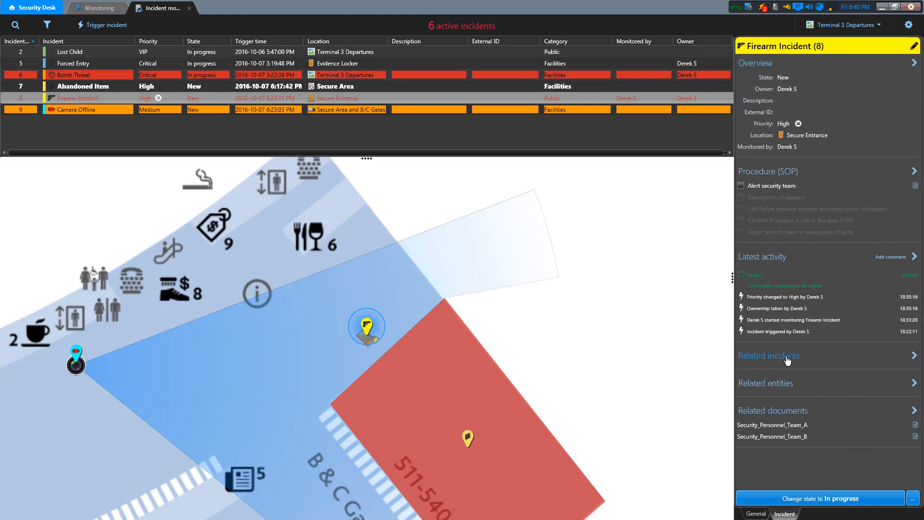
{"action": "left_click", "coordinate": [914, 357]}
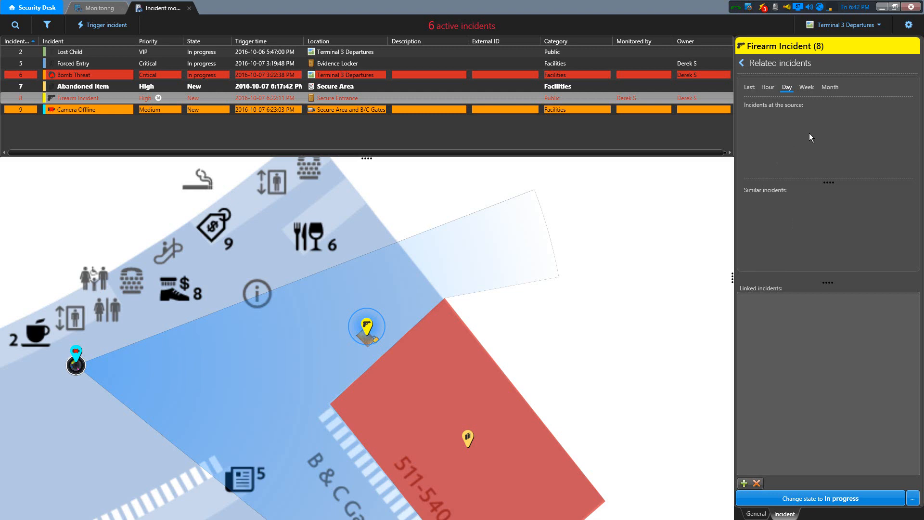
{"action": "left_click", "coordinate": [742, 63]}
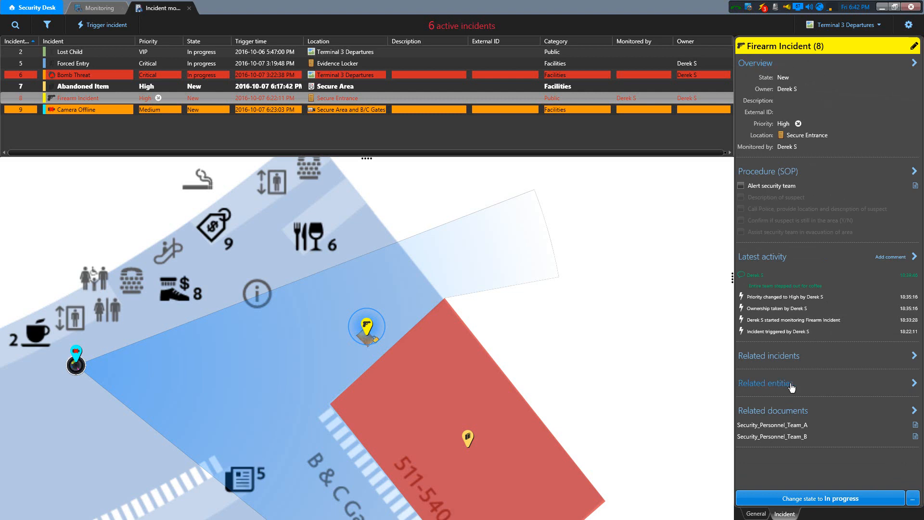
Attach the camera Secure Area and B/C Gates to the Firearm Incident's related entities, and return to the full incident details.
{"action": "left_click", "coordinate": [914, 385]}
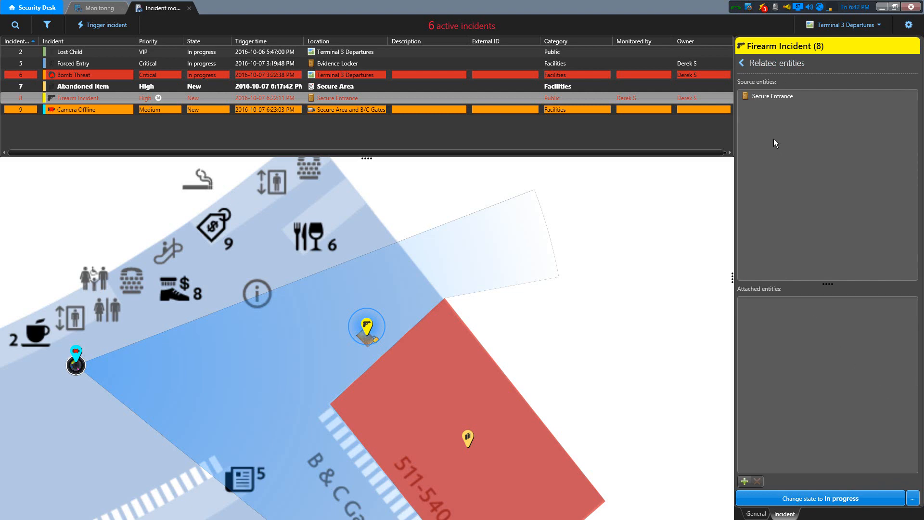
{"action": "left_click", "coordinate": [794, 96]}
{"action": "left_click", "coordinate": [745, 481]}
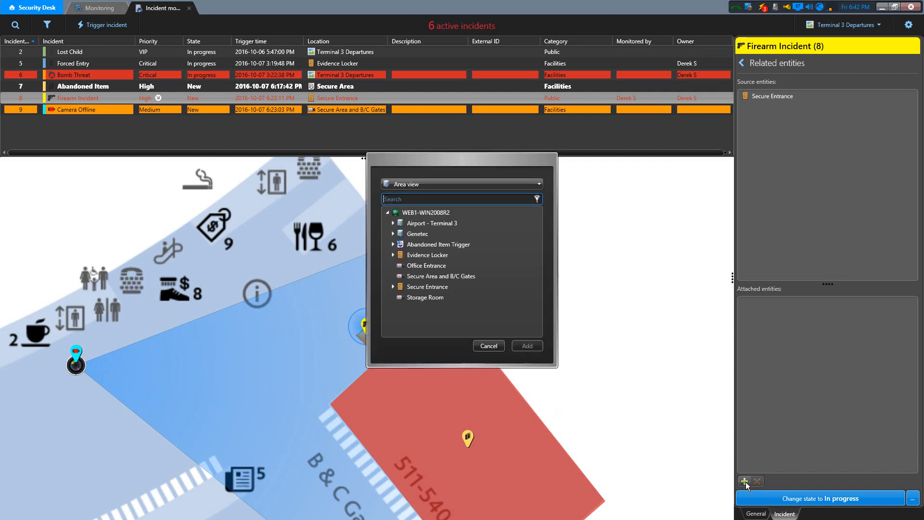
{"action": "left_click", "coordinate": [420, 223]}
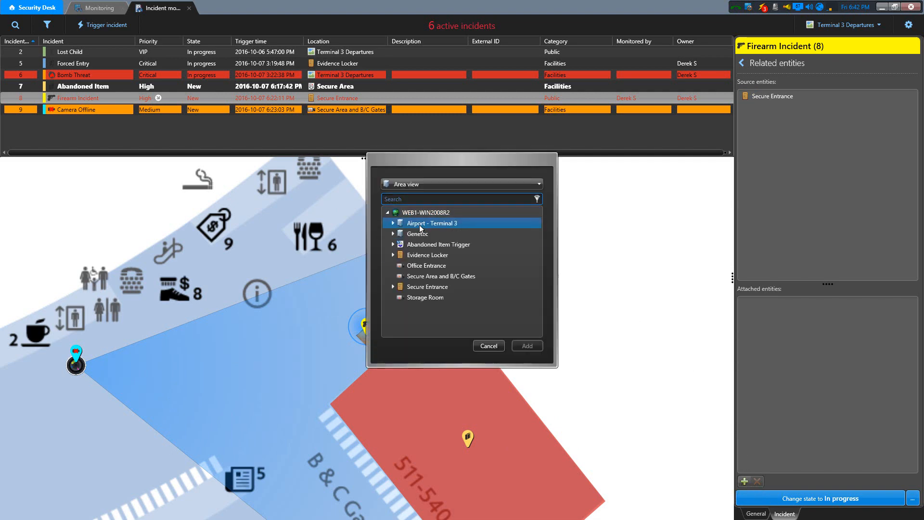
{"action": "left_click", "coordinate": [454, 275]}
{"action": "left_click", "coordinate": [526, 345]}
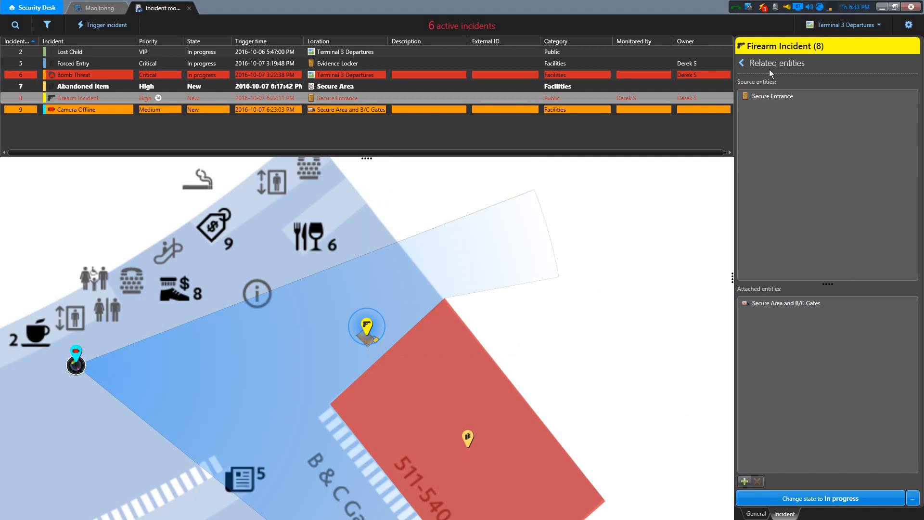
{"action": "left_click", "coordinate": [742, 63]}
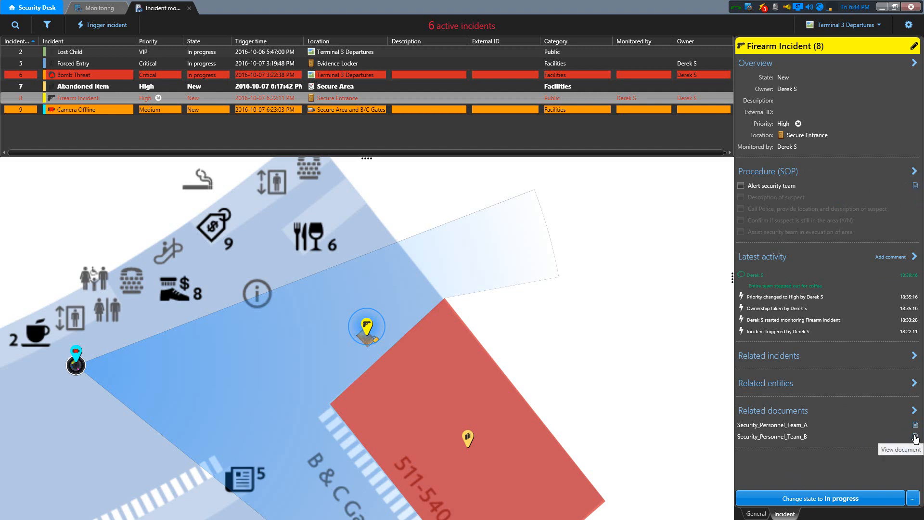
Change the state of the Firearm Incident to In progress, followed by Supervisor Pending.
{"action": "left_click", "coordinate": [879, 501]}
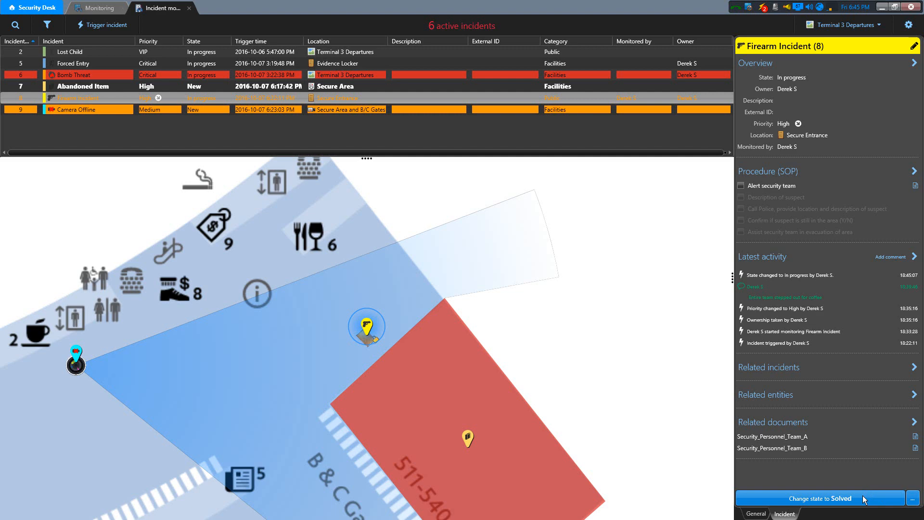
{"action": "left_click", "coordinate": [912, 498]}
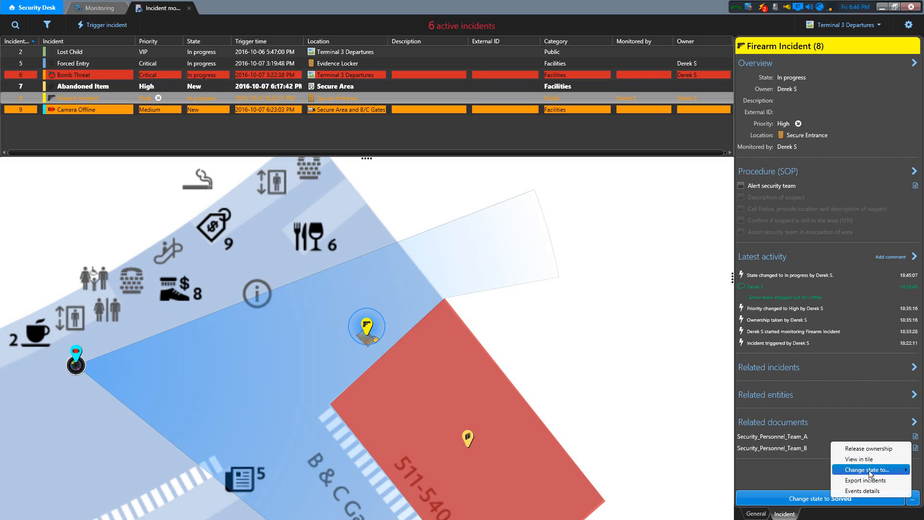
{"action": "mouse_move", "coordinate": [871, 474]}
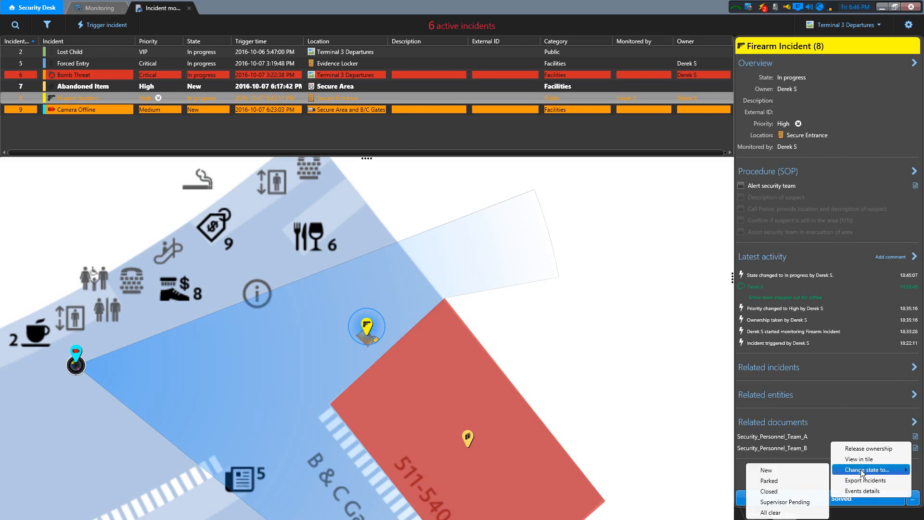
{"action": "left_click", "coordinate": [787, 503]}
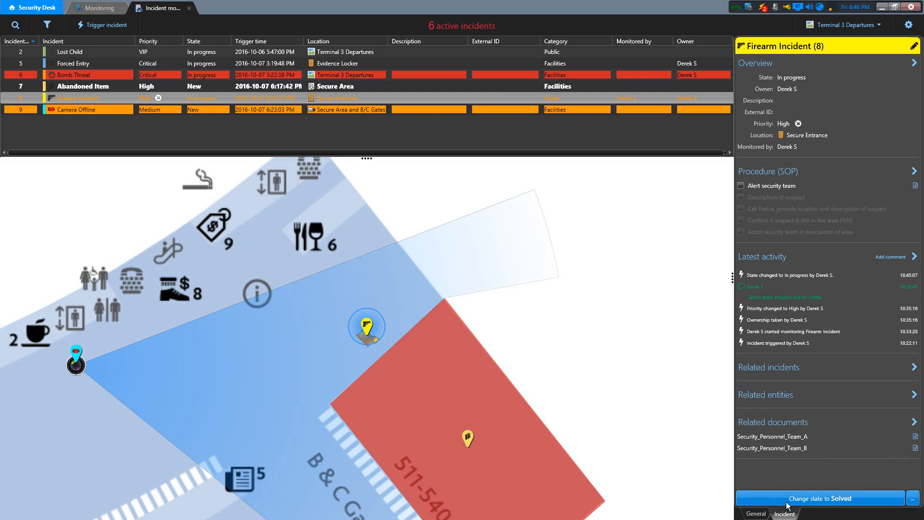
Examine the commands available for the Firearm Incident from its details, its map marker and its entry in the incident list.
{"action": "left_click", "coordinate": [913, 500]}
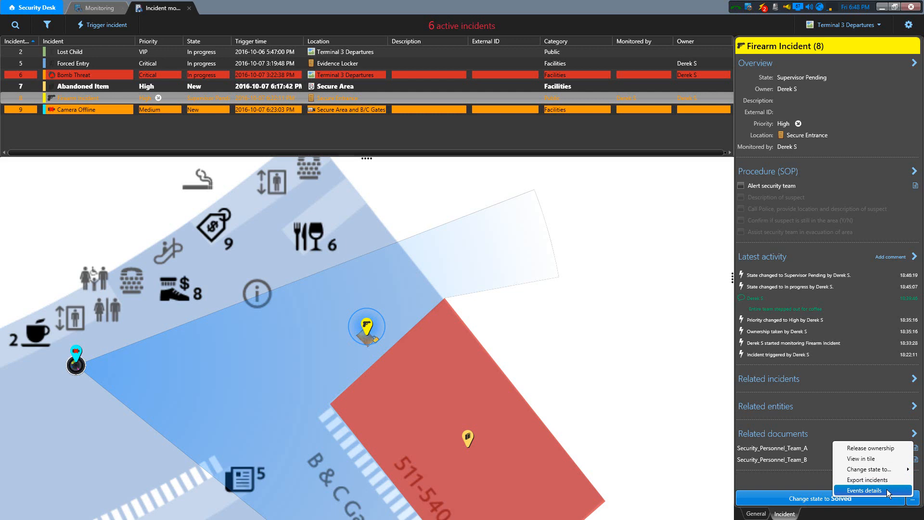
{"action": "left_click", "coordinate": [912, 499]}
{"action": "left_click", "coordinate": [912, 498]}
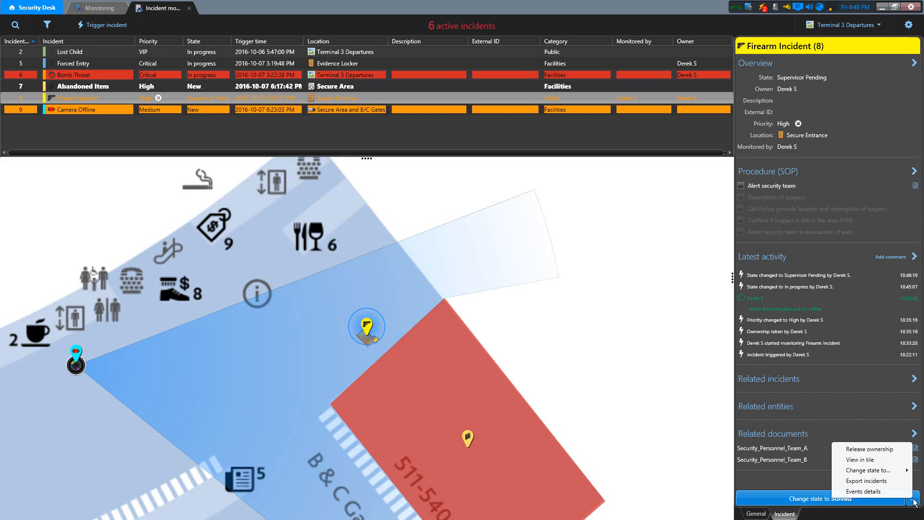
{"action": "right_click", "coordinate": [368, 327]}
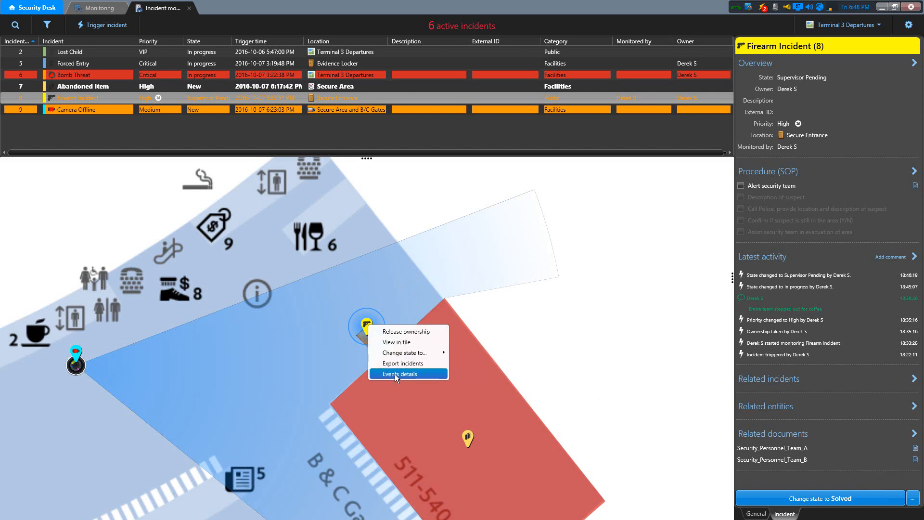
{"action": "left_click", "coordinate": [532, 337]}
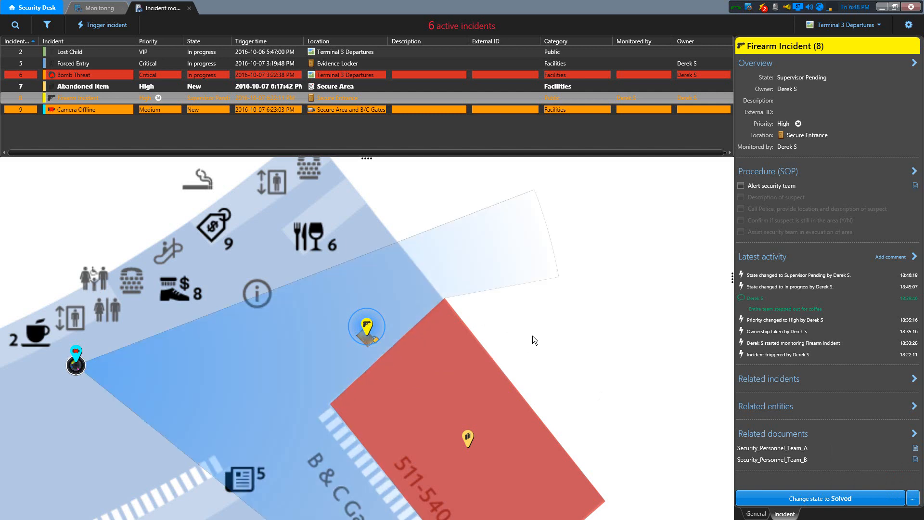
{"action": "right_click", "coordinate": [372, 100]}
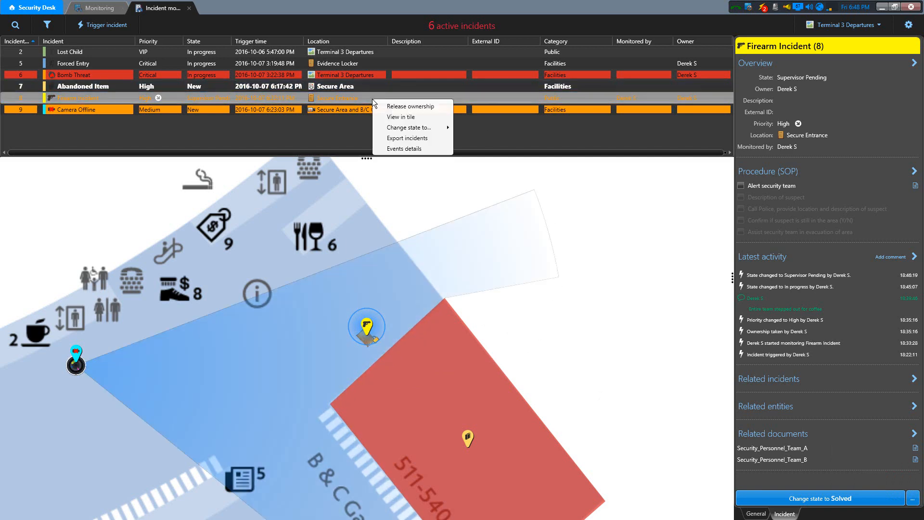
{"action": "left_click", "coordinate": [402, 105]}
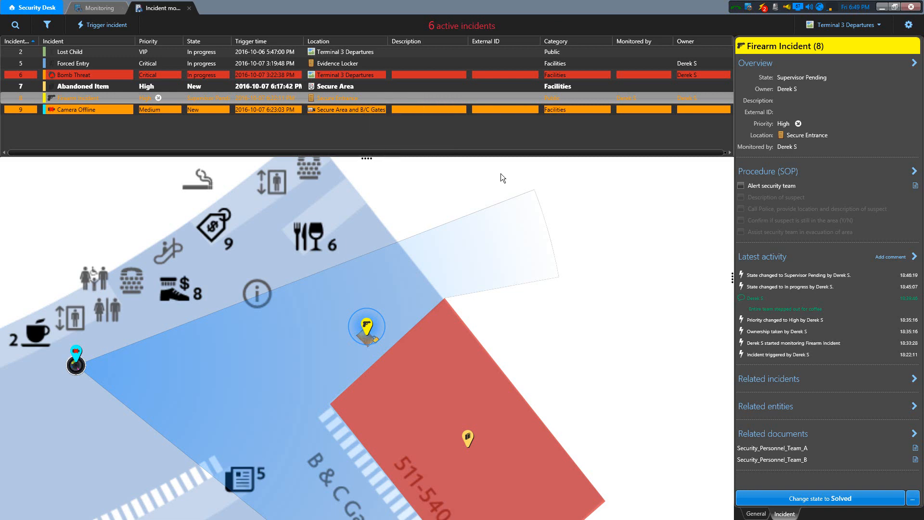
Examine the door controls, and show the live video and camera controls of the Secure Area and B/C Gates camera from the map.
{"action": "left_click", "coordinate": [756, 514]}
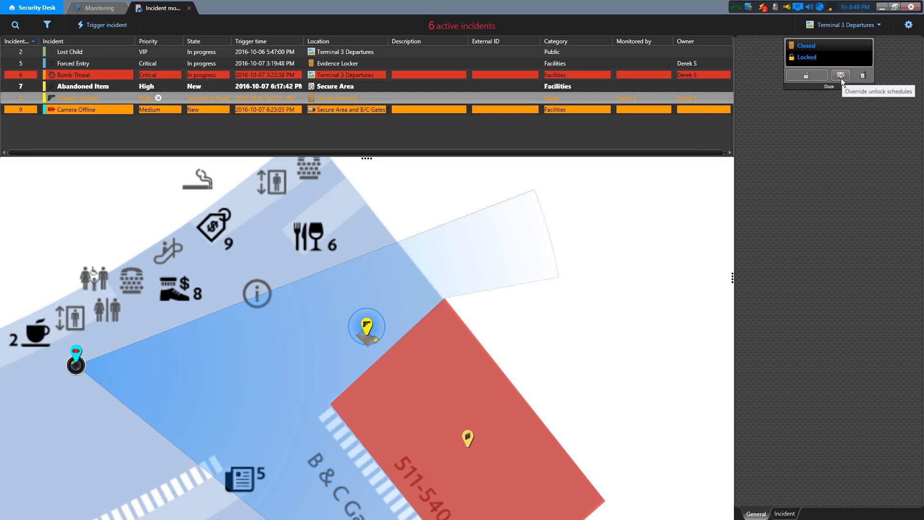
{"action": "left_click", "coordinate": [77, 367]}
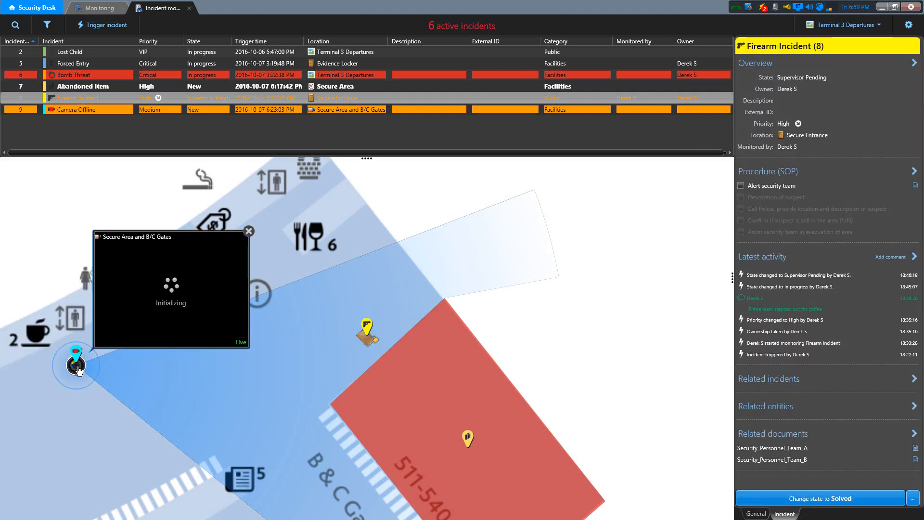
{"action": "left_click", "coordinate": [756, 514]}
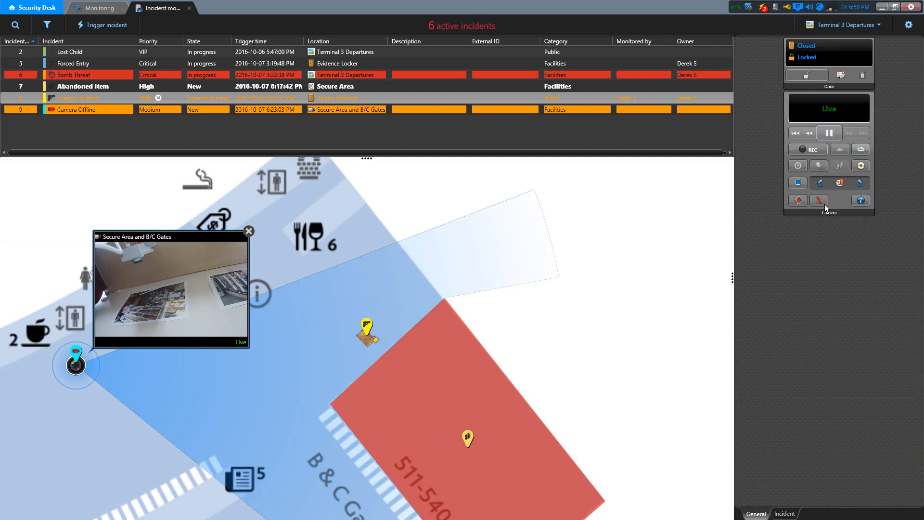
{"action": "left_click", "coordinate": [797, 182]}
Show the Firearm Incident's video from its map marker, examine the playback timeline, and close the video.
{"action": "left_click", "coordinate": [367, 317]}
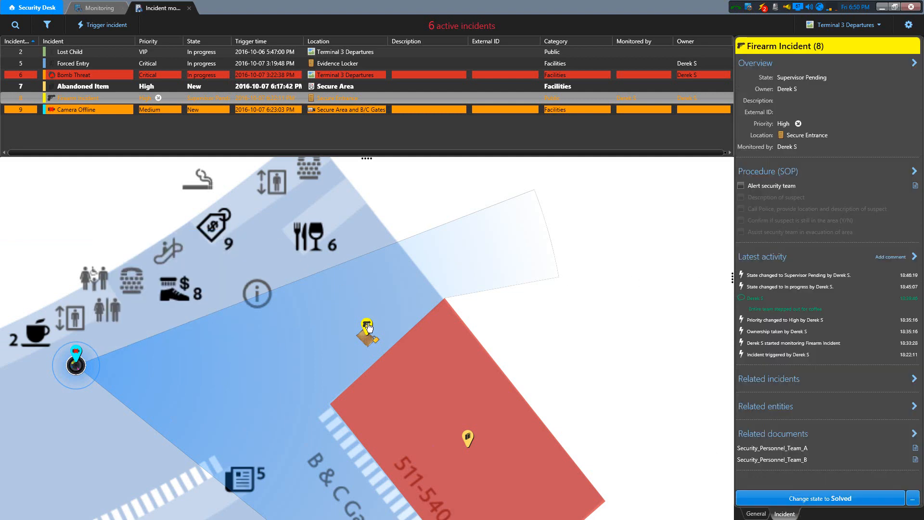
{"action": "left_click", "coordinate": [367, 326]}
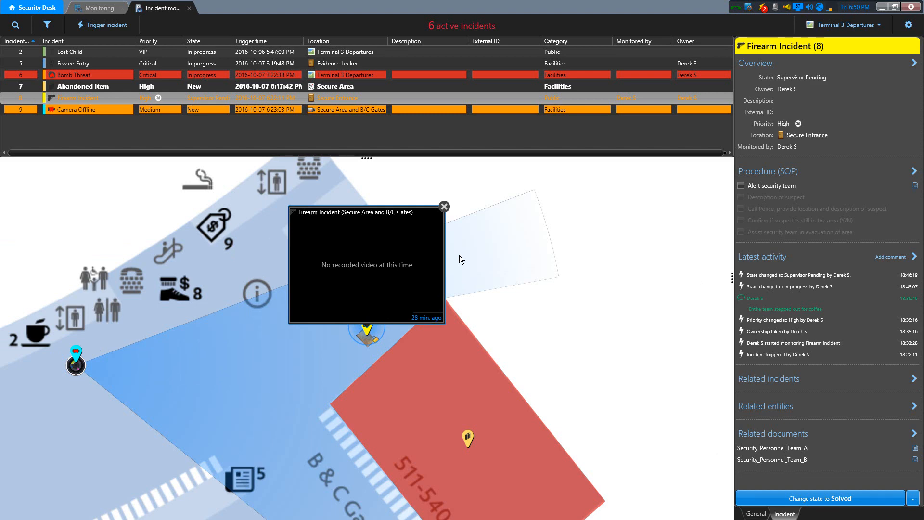
{"action": "mouse_move", "coordinate": [401, 316]}
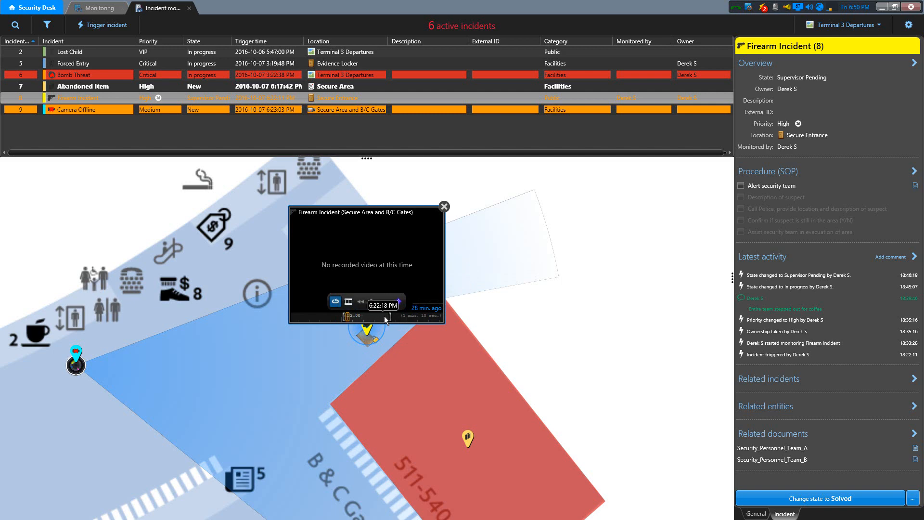
{"action": "left_click", "coordinate": [443, 207]}
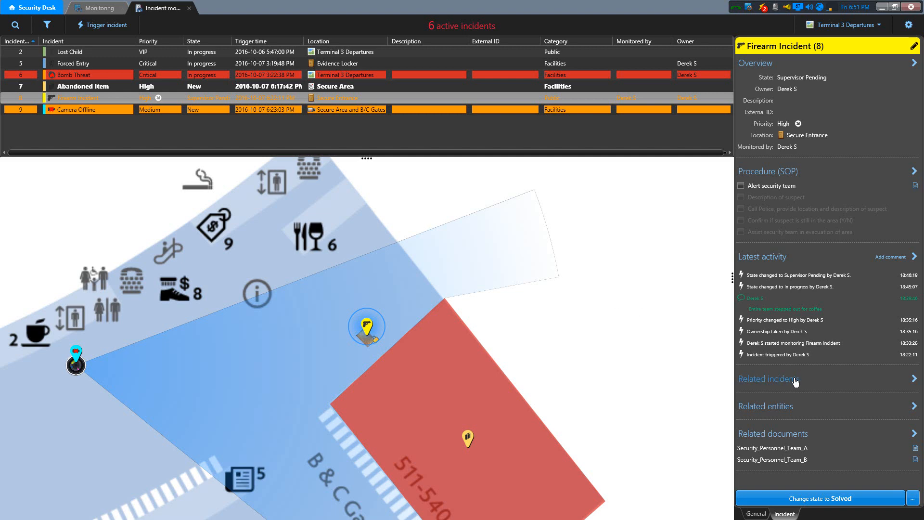
Select the Lost Child and Abandoned Item incidents together, examine the commands available for both, and return to the Firearm Incident.
{"action": "left_click", "coordinate": [355, 55]}
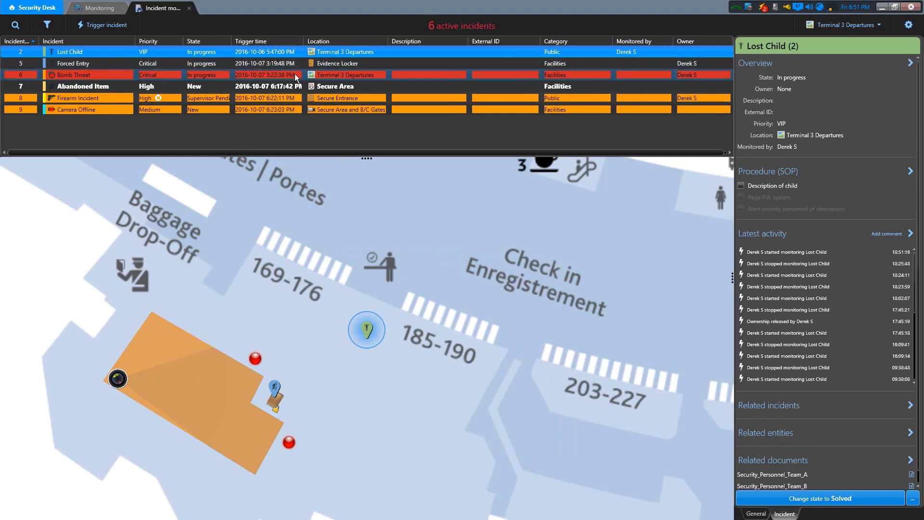
{"action": "left_click", "coordinate": [350, 89], "text": "ctrl"}
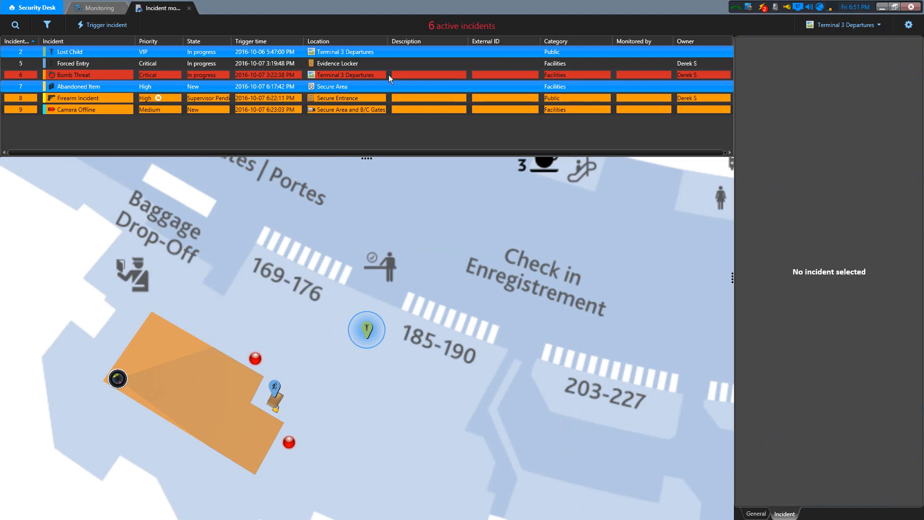
{"action": "right_click", "coordinate": [374, 51]}
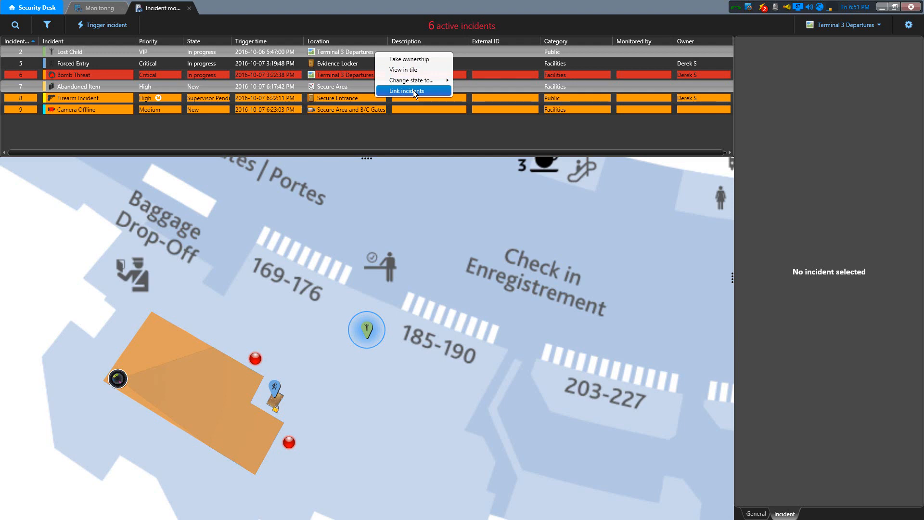
{"action": "left_click", "coordinate": [355, 130]}
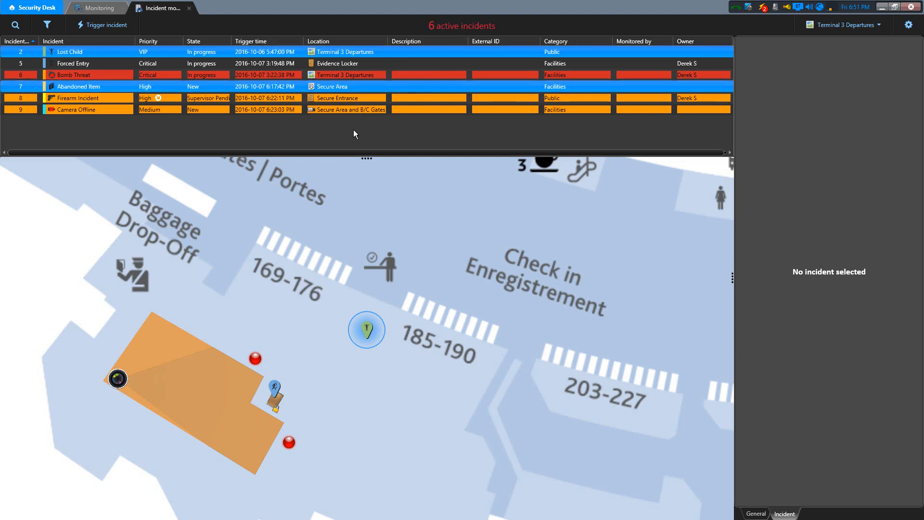
{"action": "left_click", "coordinate": [126, 93]}
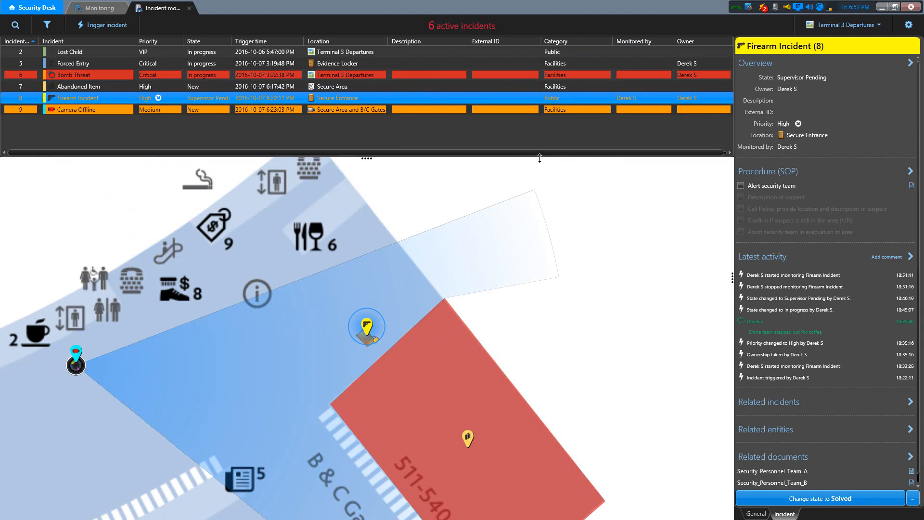
Open the Firearm Incident in its own set of tiles from its map marker, and check its entry in the incident list.
{"action": "mouse_move", "coordinate": [367, 329]}
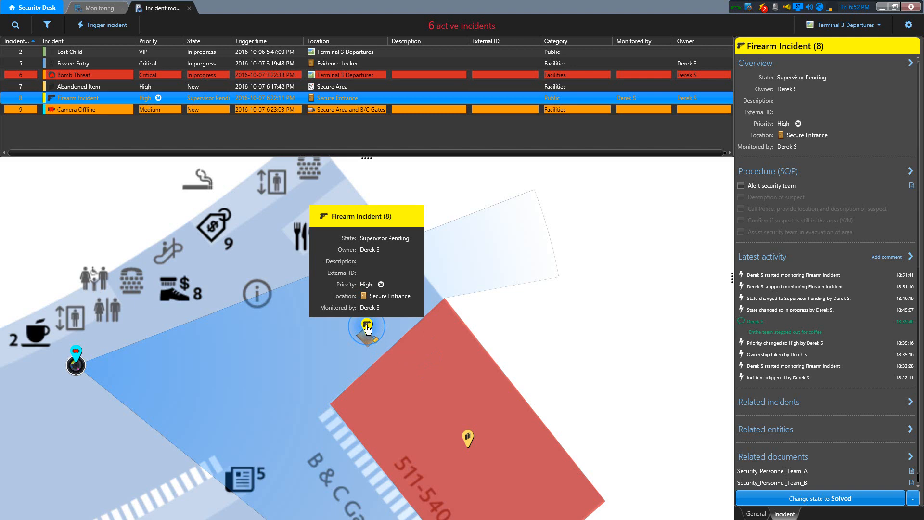
{"action": "left_click", "coordinate": [367, 329]}
{"action": "double_click", "coordinate": [367, 329]}
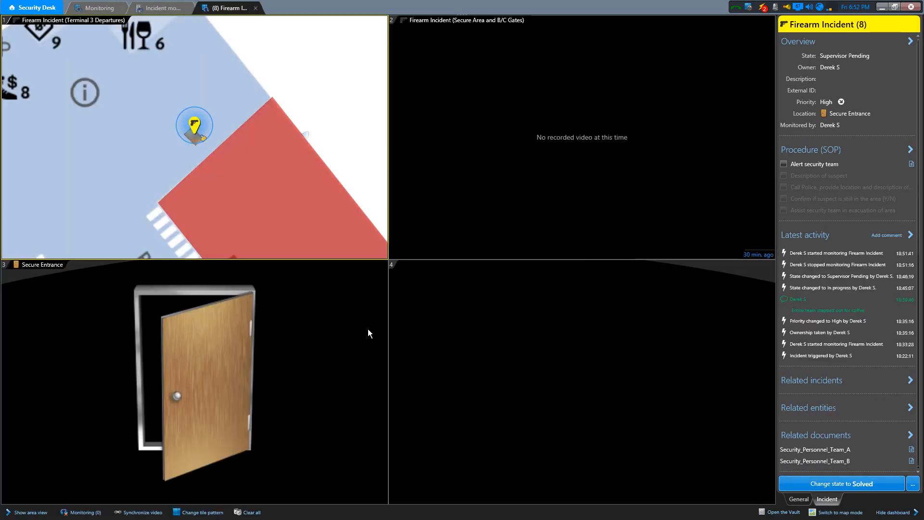
{"action": "mouse_move", "coordinate": [558, 200]}
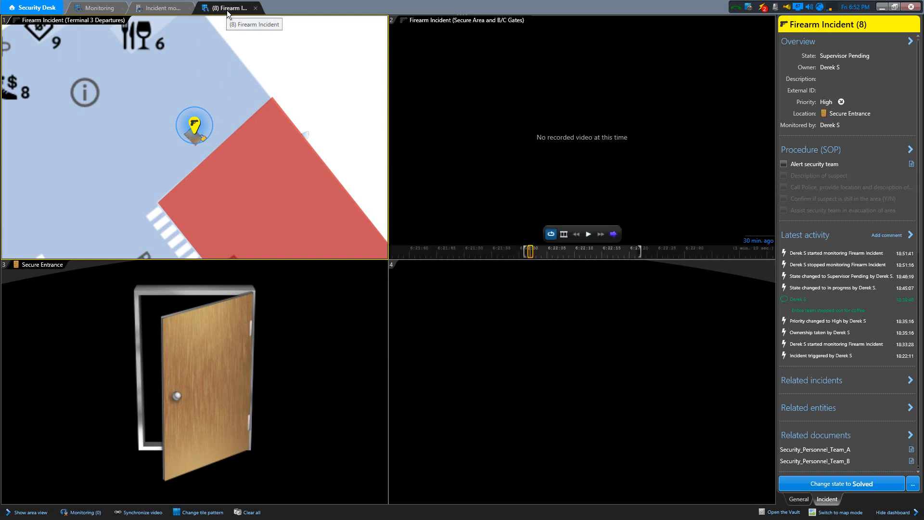
{"action": "left_click", "coordinate": [163, 10]}
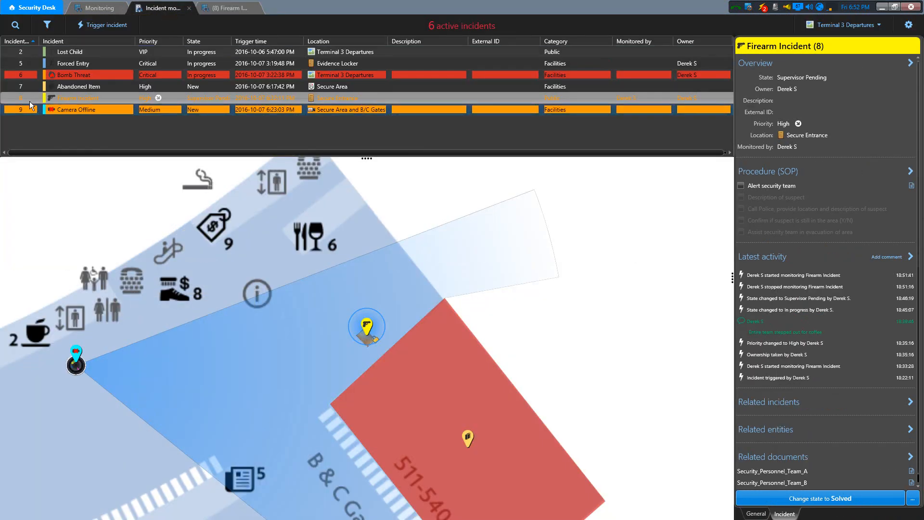
{"action": "left_click", "coordinate": [224, 10]}
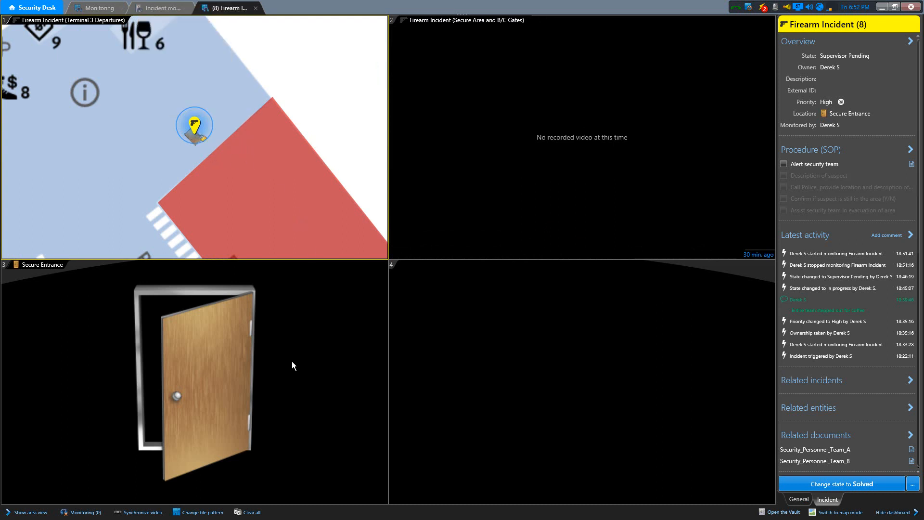
Switch the Secure Area and B/C Gates video tile from the incident recording to live video.
{"action": "mouse_move", "coordinate": [630, 209]}
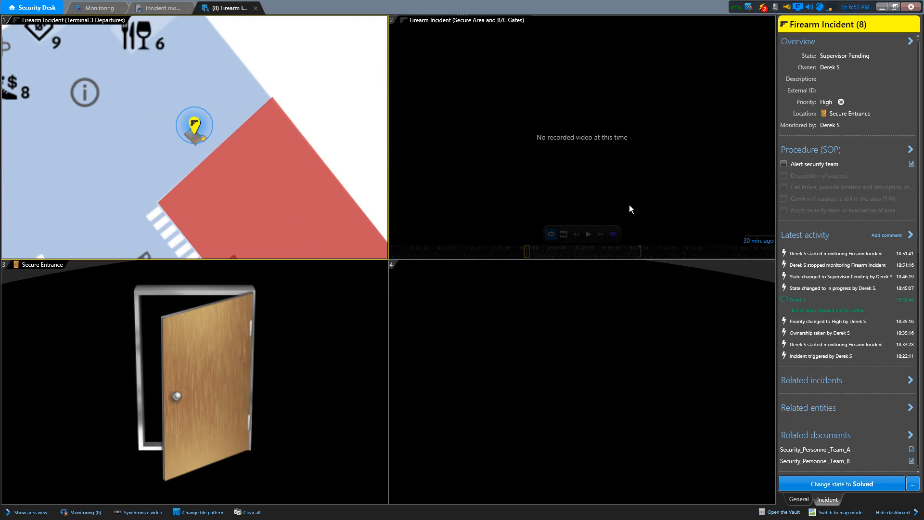
{"action": "mouse_move", "coordinate": [586, 169]}
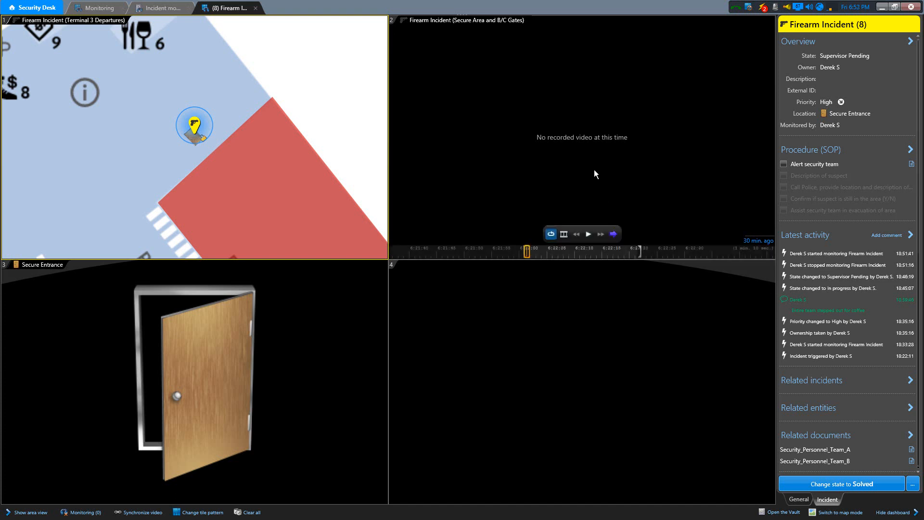
{"action": "left_click", "coordinate": [613, 235]}
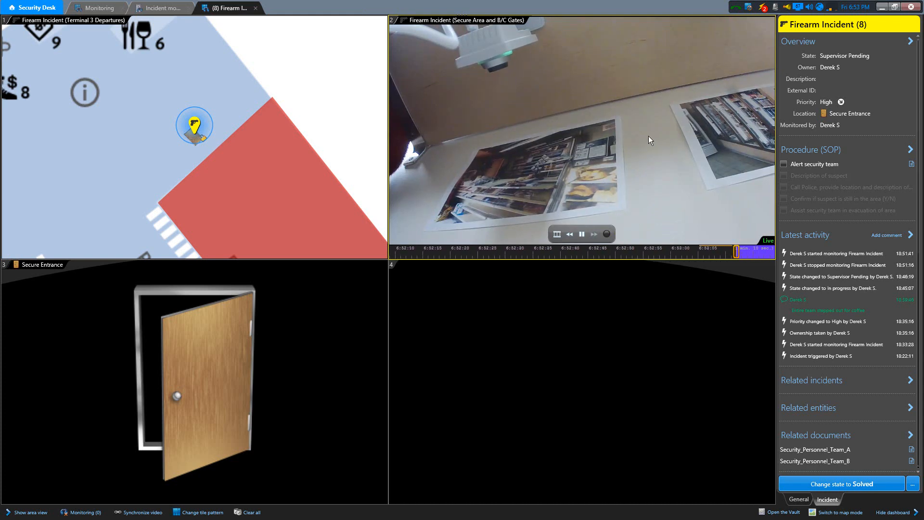
Show the area view, display the Storage Room camera in tile 2, and bring back the incident details.
{"action": "left_click", "coordinate": [37, 513]}
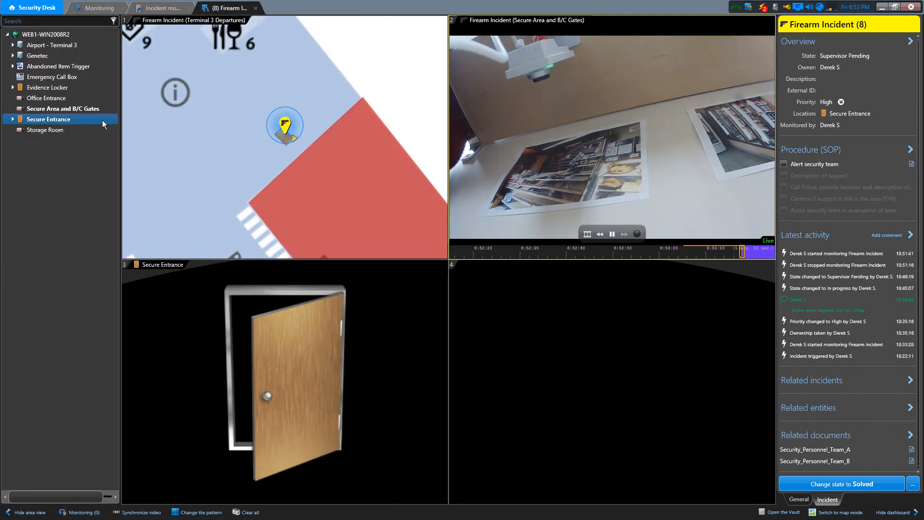
{"action": "left_click_drag", "start_coordinate": [58, 130], "coordinate": [593, 185]}
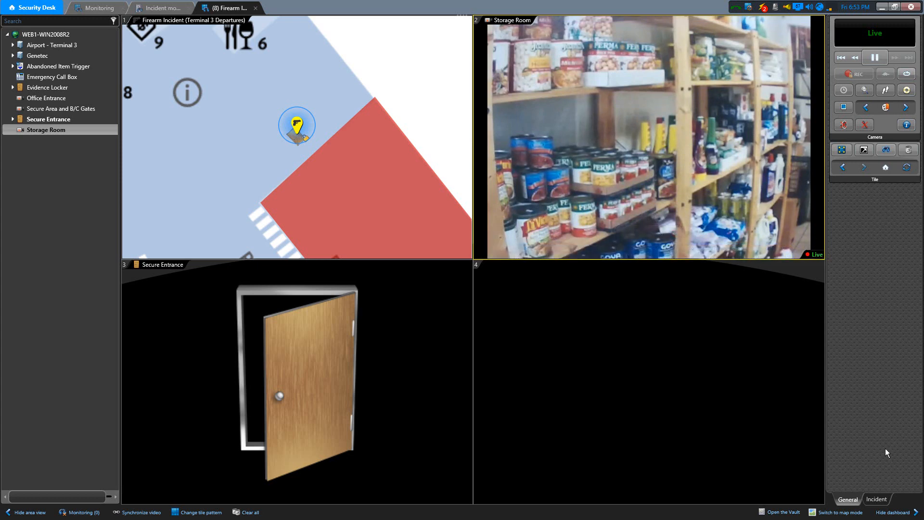
{"action": "left_click", "coordinate": [876, 500]}
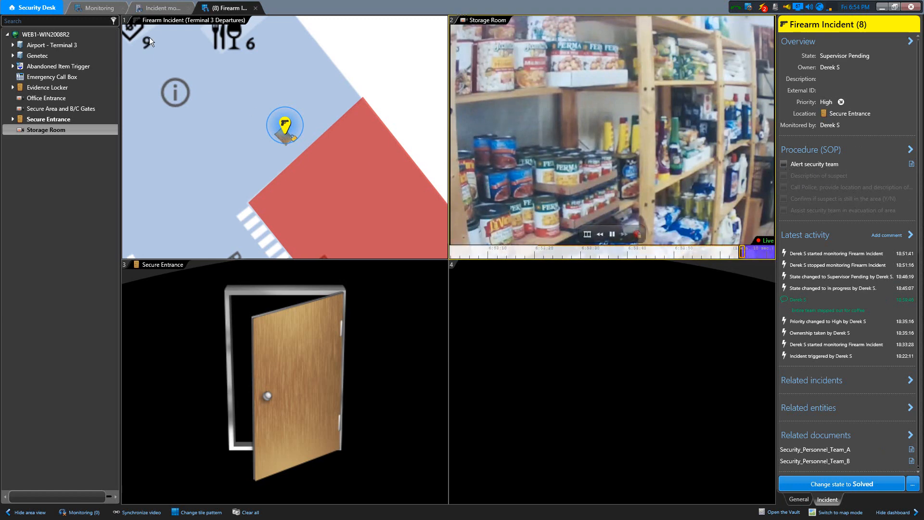
View the Firearm Incident in tiles from its entry in the incident list, and again with the View in tile command in its details.
{"action": "left_click", "coordinate": [157, 7]}
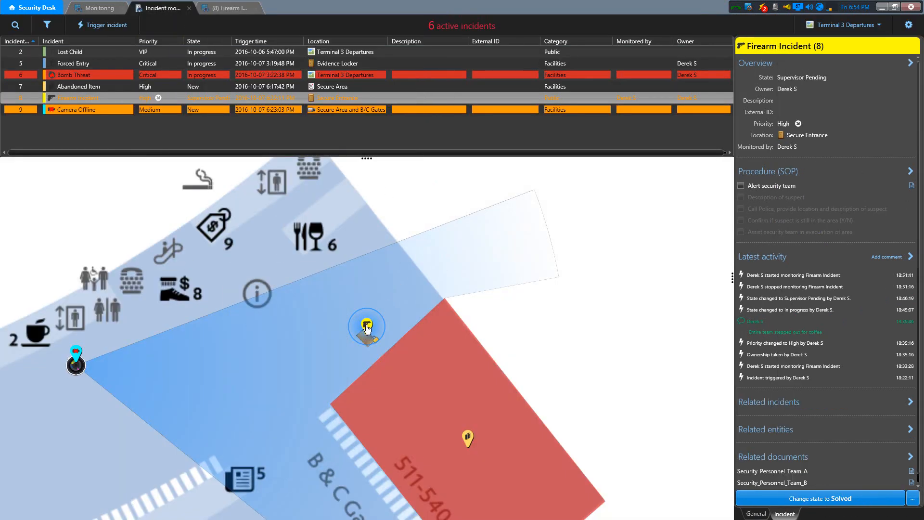
{"action": "mouse_move", "coordinate": [367, 331]}
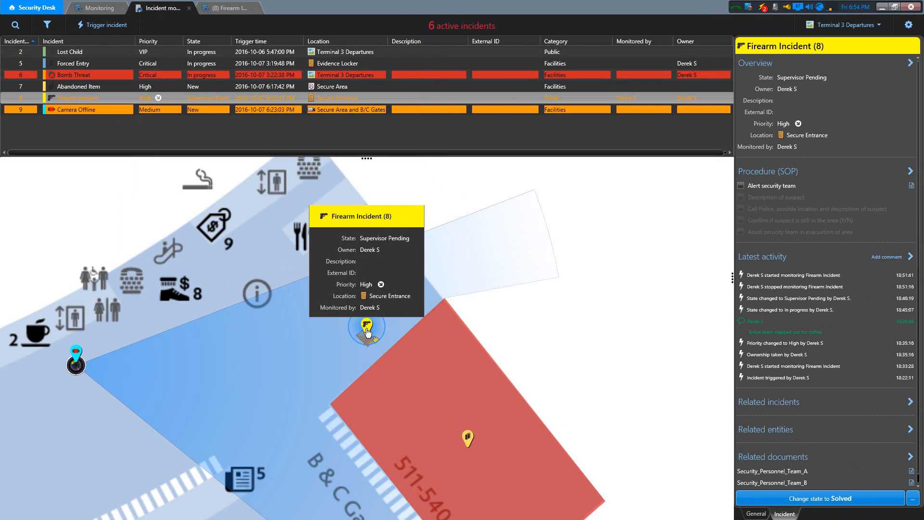
{"action": "left_click", "coordinate": [414, 97]}
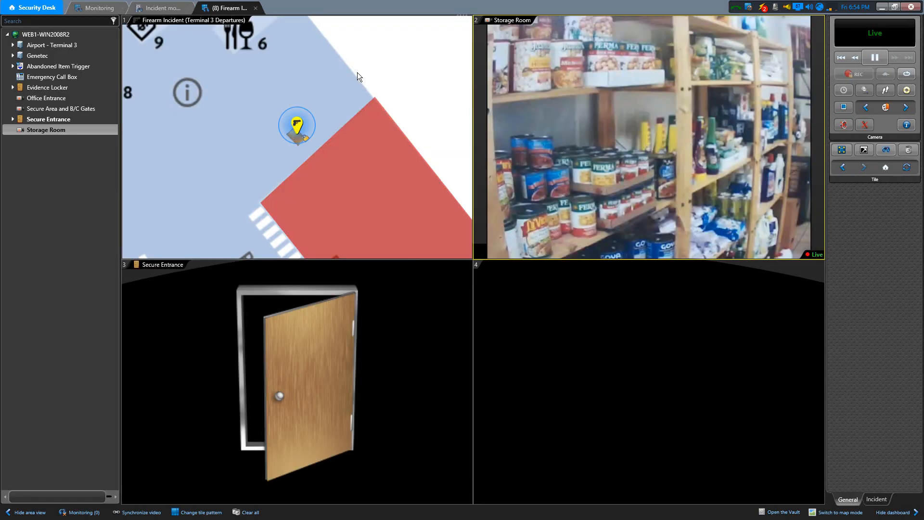
{"action": "left_click", "coordinate": [159, 8]}
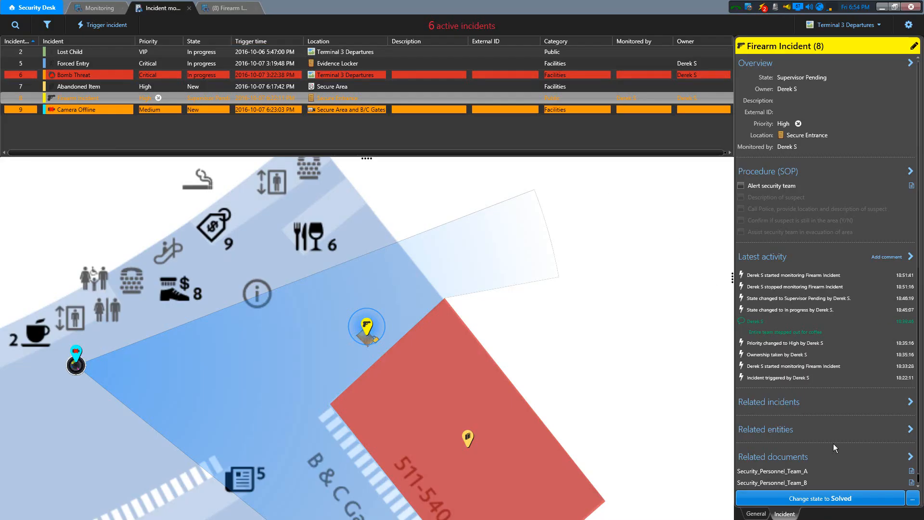
{"action": "left_click", "coordinate": [912, 498]}
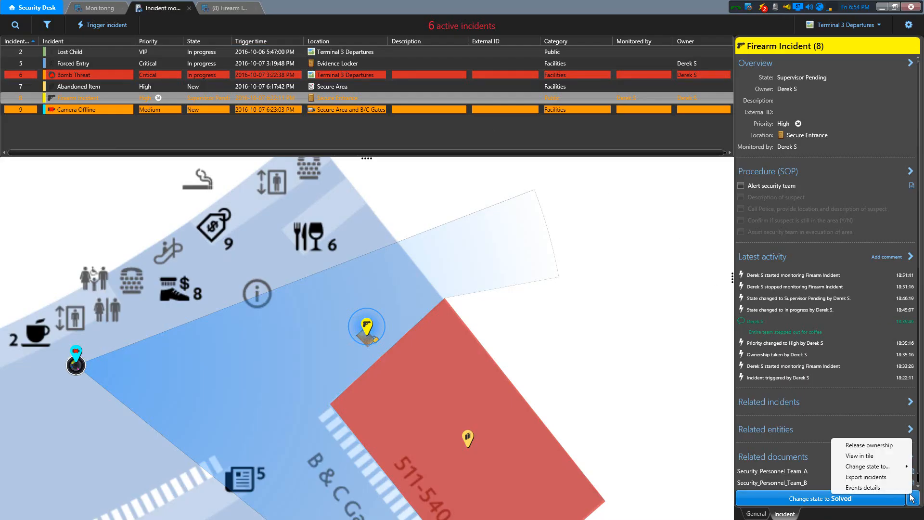
{"action": "left_click", "coordinate": [851, 456]}
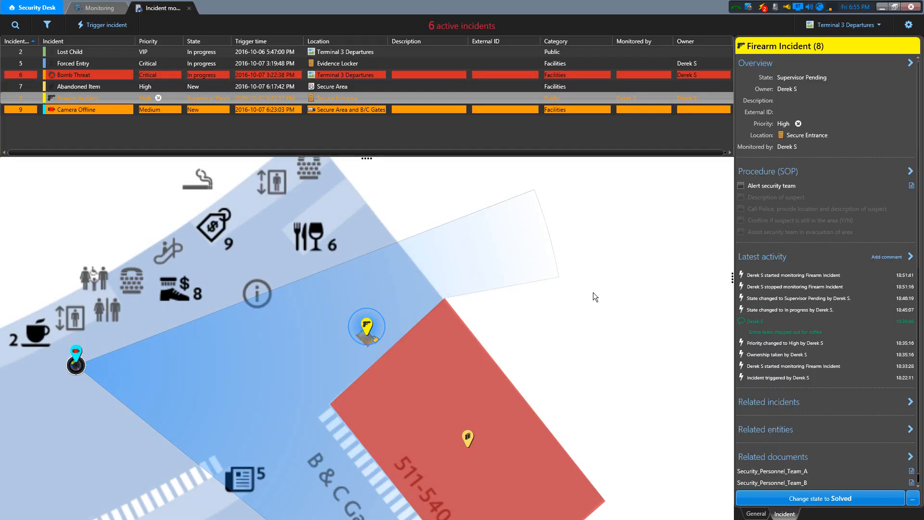
View the Abandoned Item incident from the incident notifications, and switch monitoring to the Firearm Incident and back to the Abandoned Item.
{"action": "left_click", "coordinate": [763, 9]}
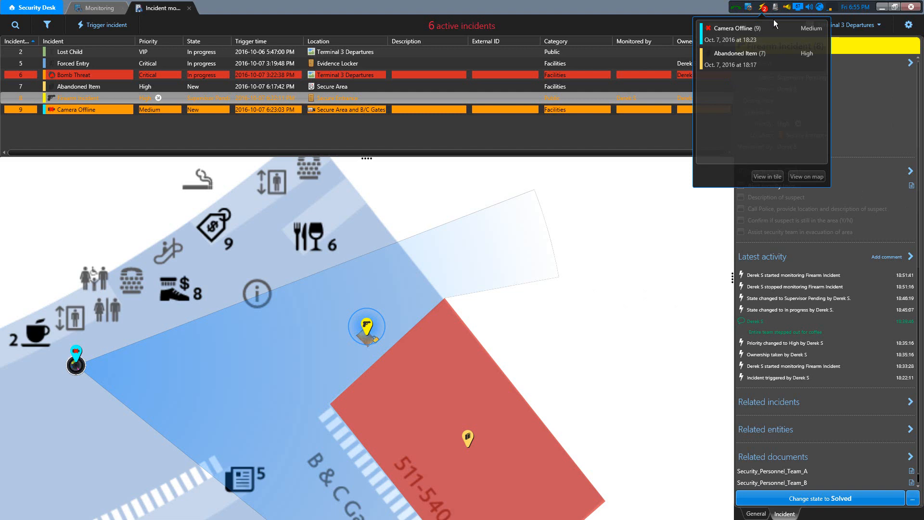
{"action": "left_click", "coordinate": [767, 61]}
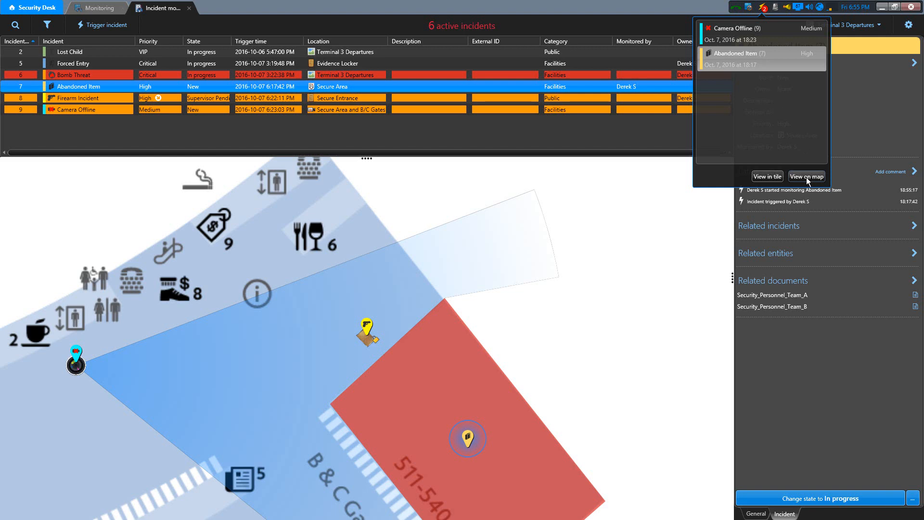
{"action": "left_click", "coordinate": [765, 176]}
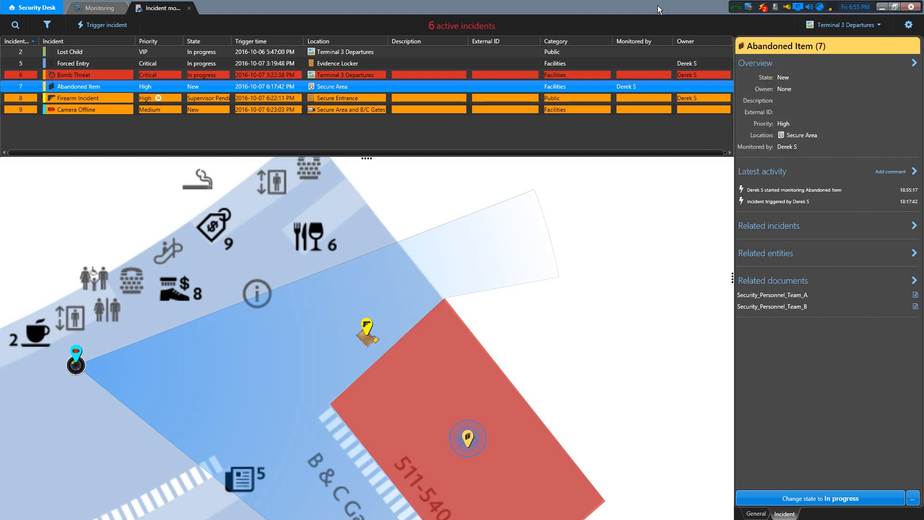
{"action": "left_click", "coordinate": [643, 97]}
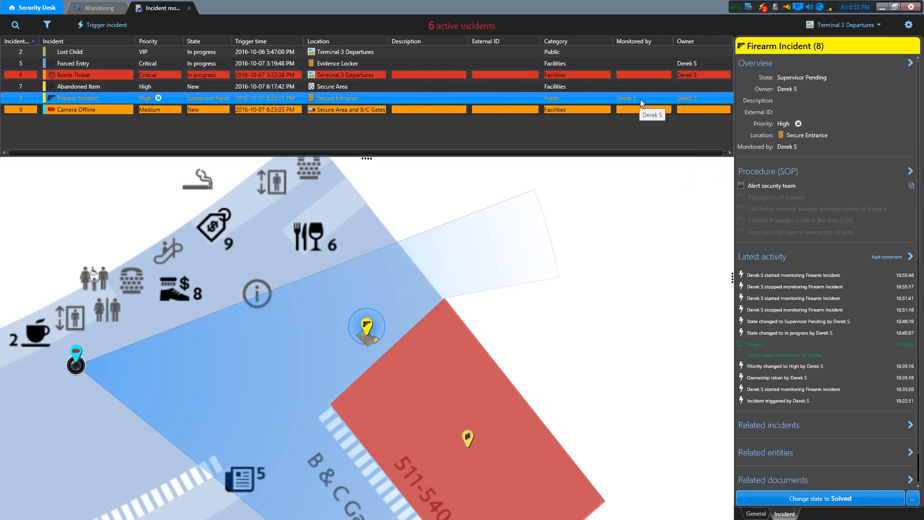
{"action": "left_click", "coordinate": [645, 86]}
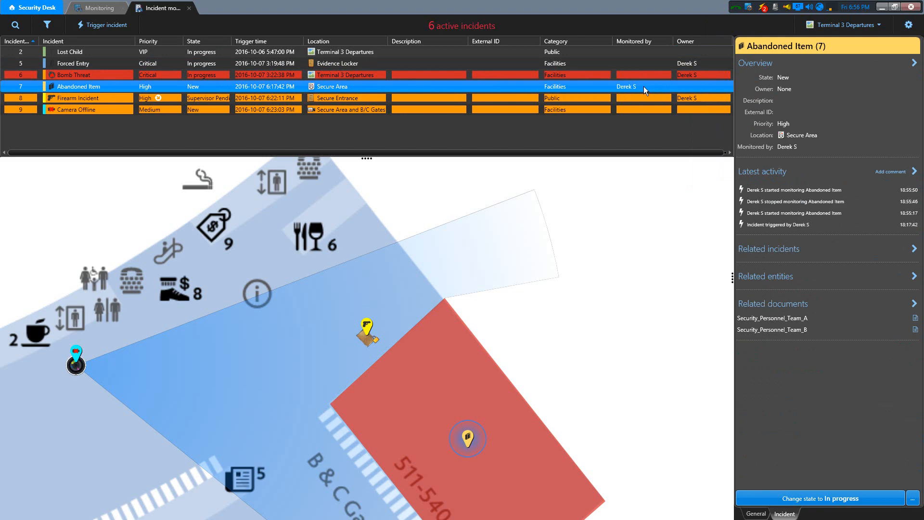
Change the Abandoned Item incident's state to In progress, and release its ownership.
{"action": "left_click", "coordinate": [845, 501]}
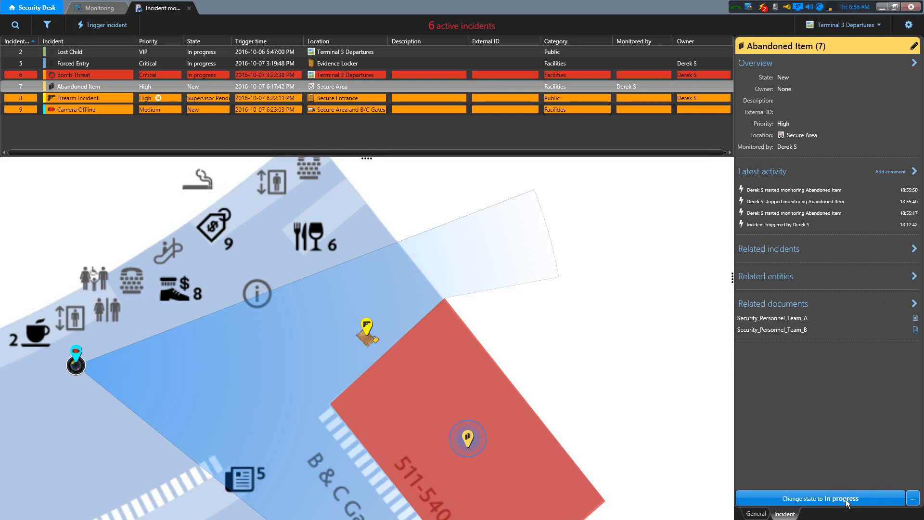
{"action": "left_click", "coordinate": [847, 500]}
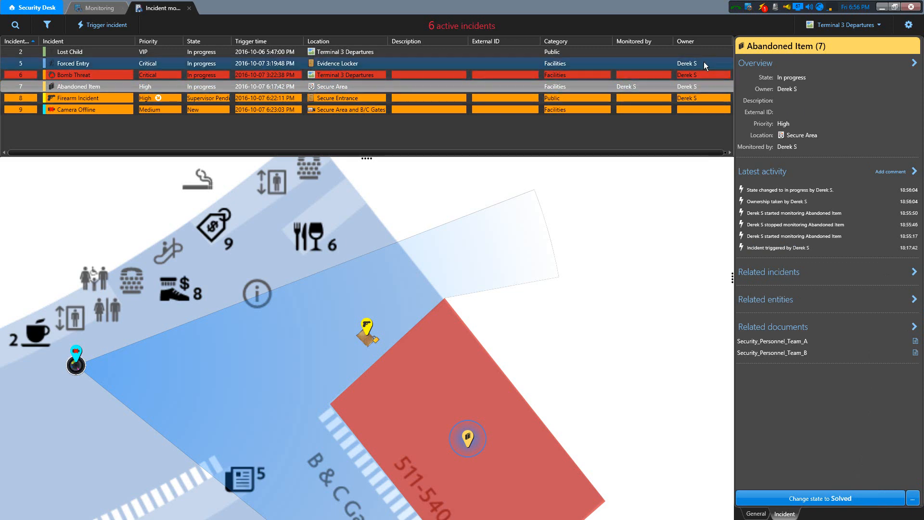
{"action": "right_click", "coordinate": [512, 86]}
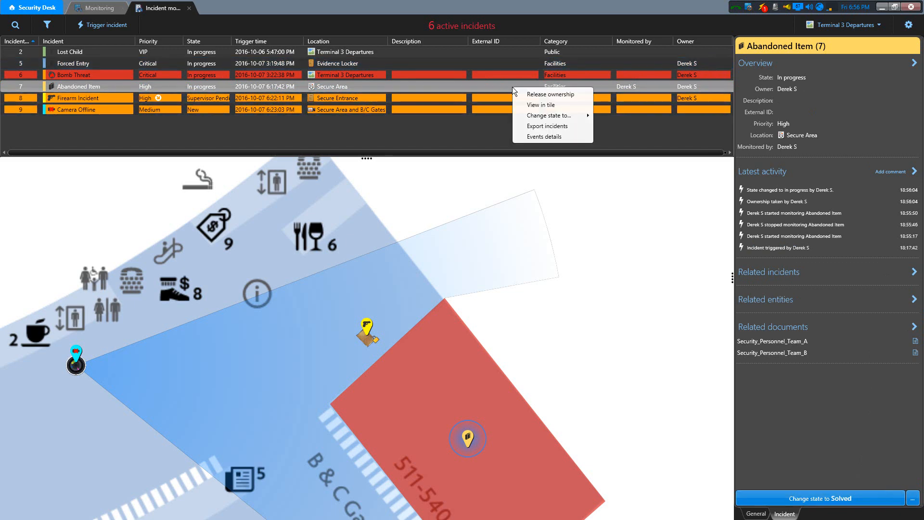
{"action": "left_click", "coordinate": [538, 95]}
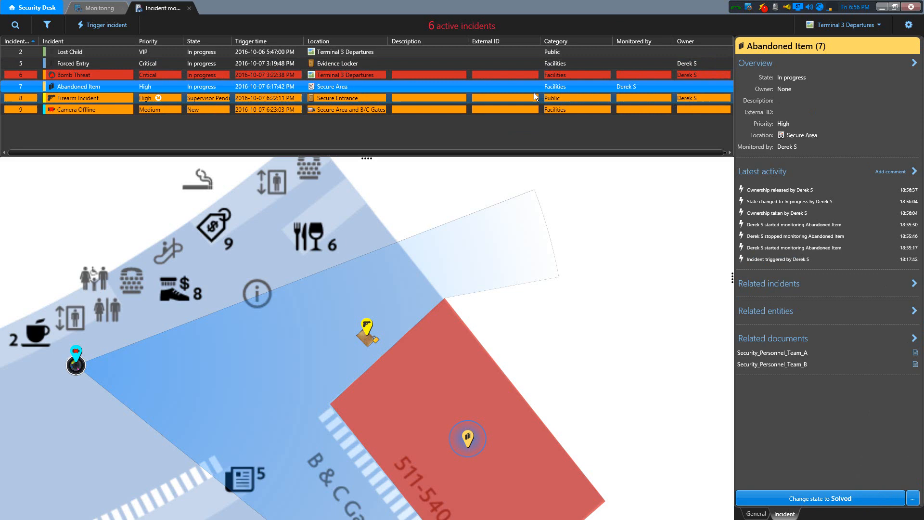
Validate the Firearm Incident's procedure steps Alert security team and Description of suspect, commenting "Red coat, blue pants" on the description.
{"action": "left_click", "coordinate": [510, 100]}
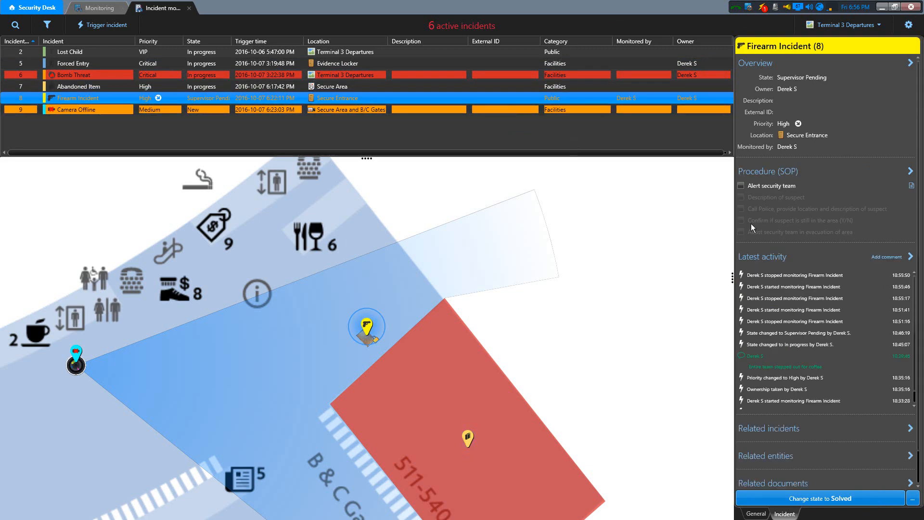
{"action": "left_click", "coordinate": [740, 186]}
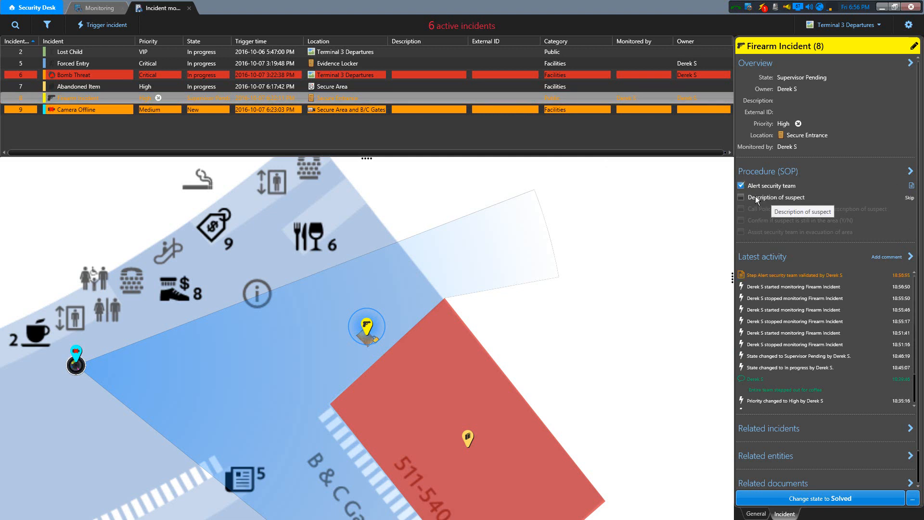
{"action": "left_click", "coordinate": [741, 196]}
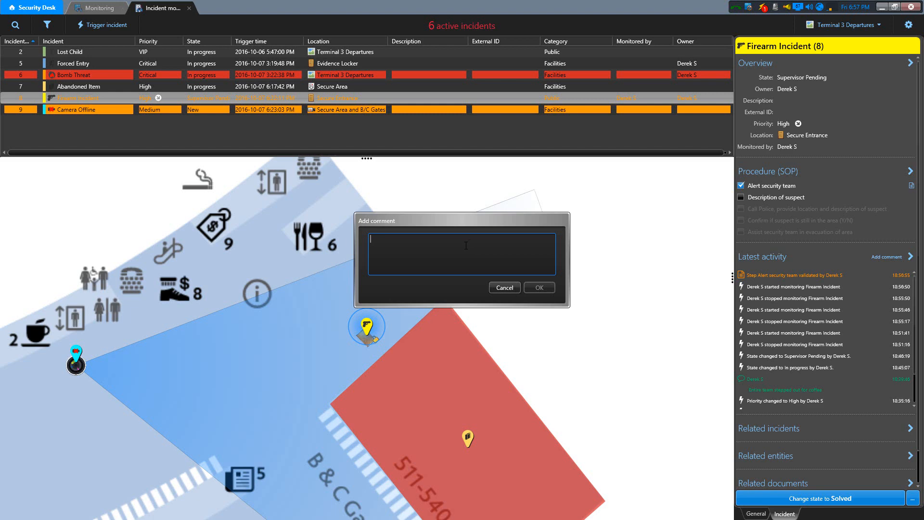
{"action": "type", "text": "Red"}
{"action": "type", "text": "coat, blue pants"}
{"action": "left_click", "coordinate": [539, 288]}
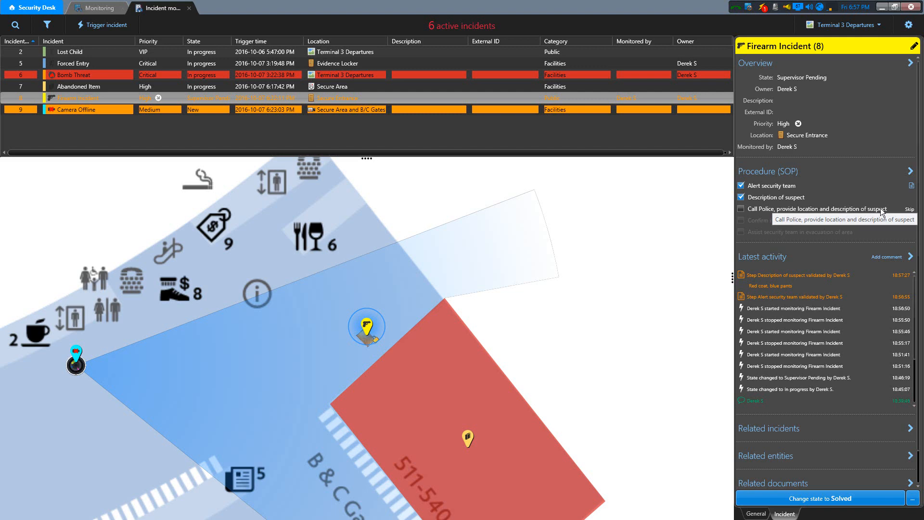
Skip the procedure step for calling the police, giving the reason "Police already on site, caught the suspect.".
{"action": "left_click", "coordinate": [910, 210]}
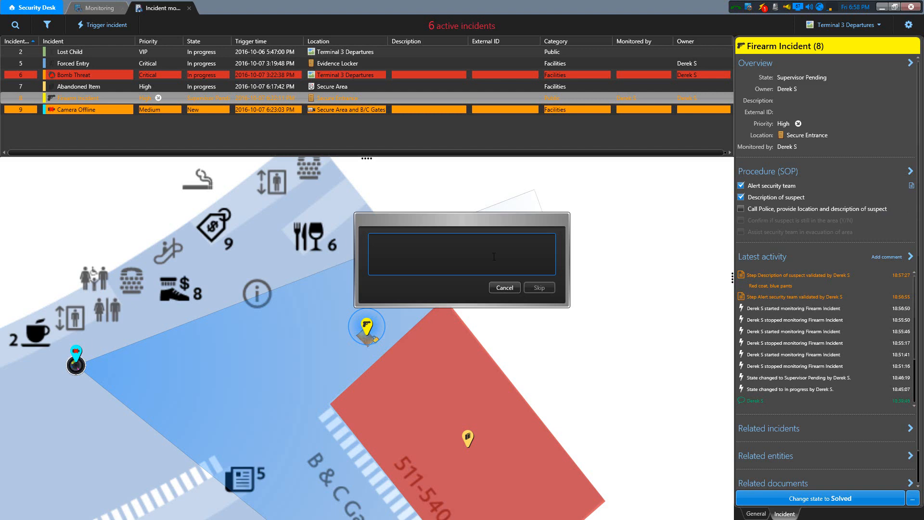
{"action": "type", "text": "Police alread"}
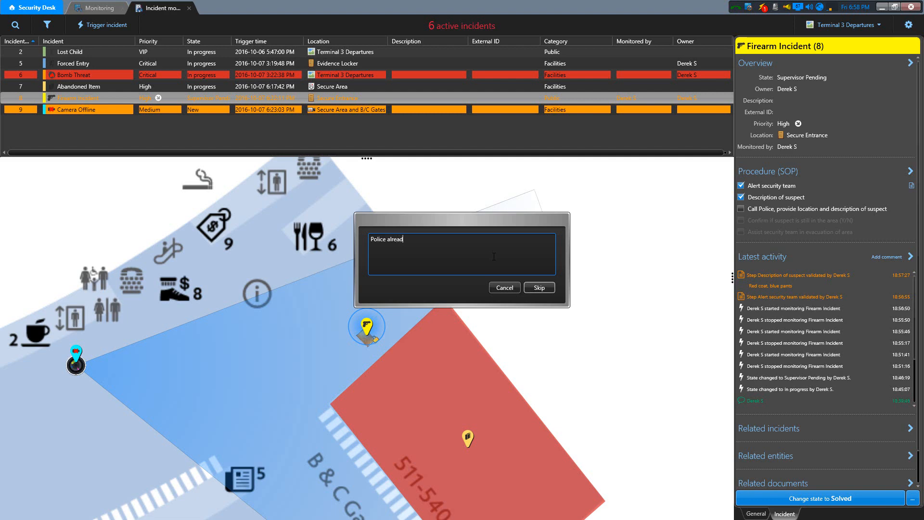
{"action": "type", "text": "y on site, caught the suspect."}
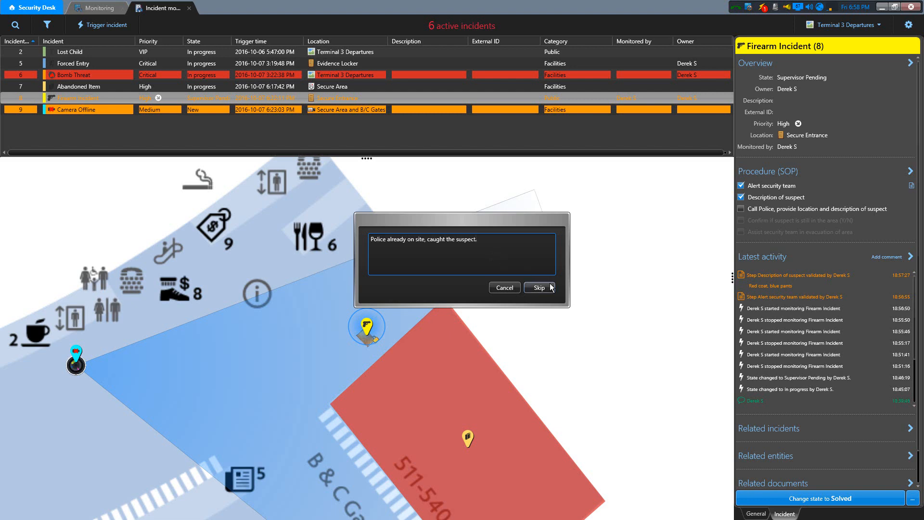
{"action": "left_click", "coordinate": [538, 288]}
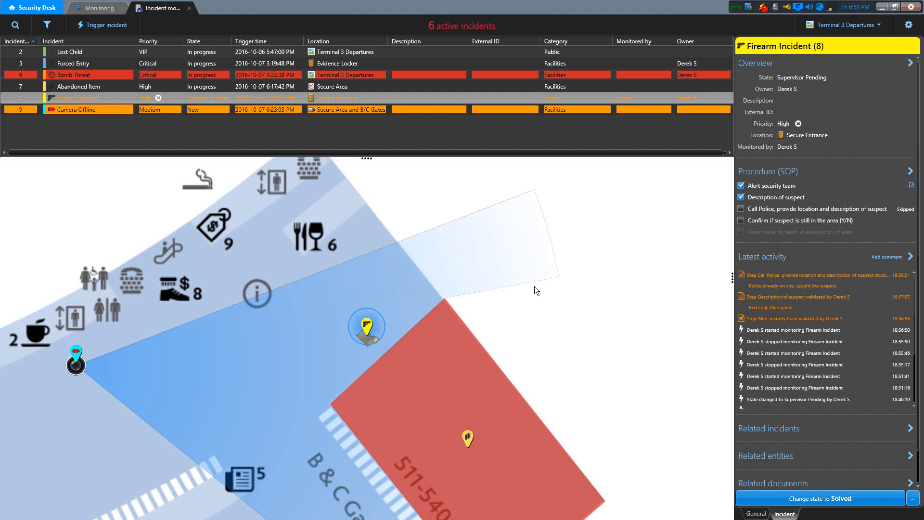
Validate the Firearm Incident's procedure step confirming whether the suspect is still in the area, with the comment "Yes".
{"action": "left_click", "coordinate": [740, 220]}
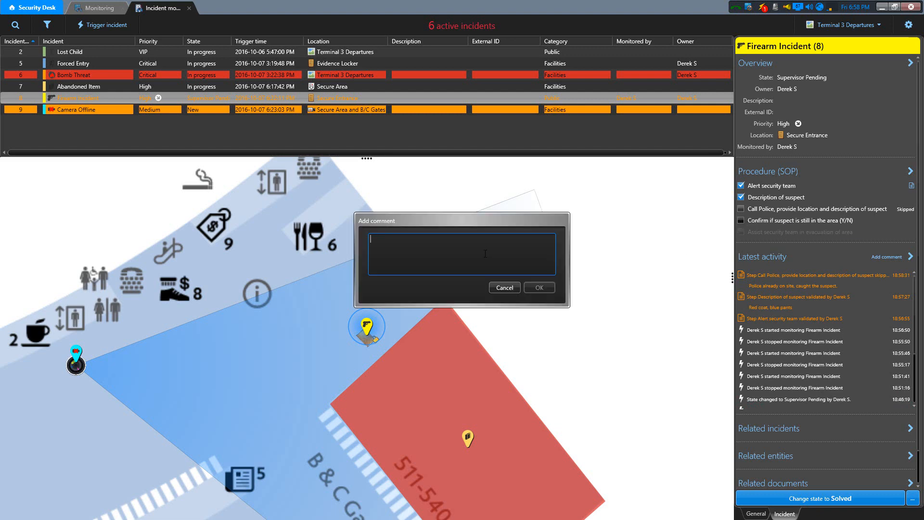
{"action": "type", "text": "Yes"}
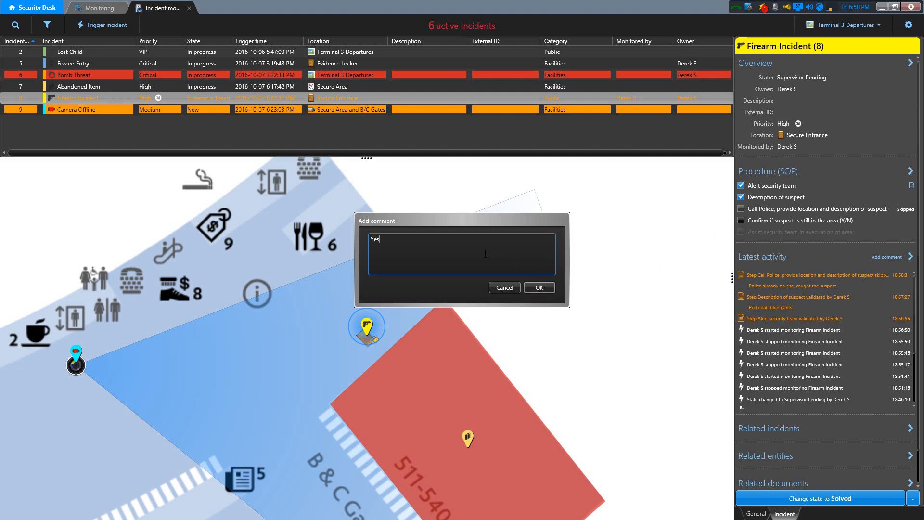
{"action": "left_click", "coordinate": [548, 289]}
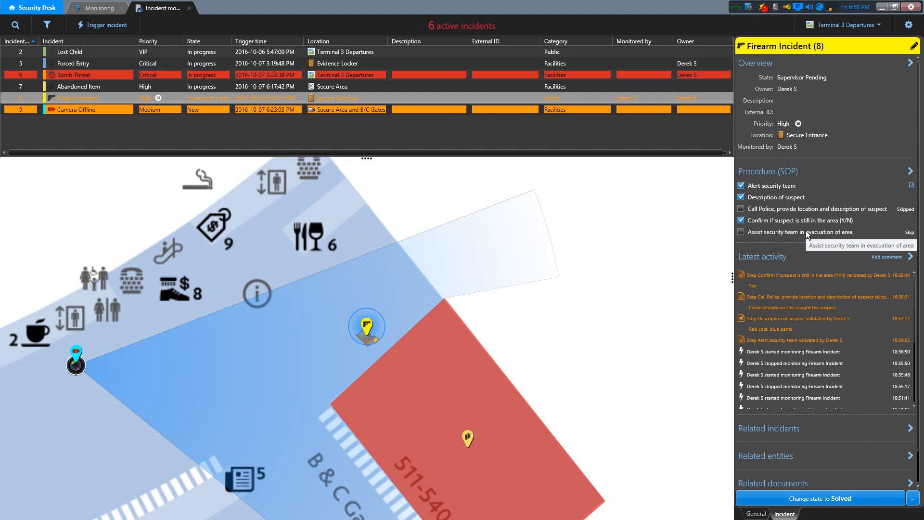
Skip the procedure step Assist security team in evacuation of area, giving the reason "No evacuation needed, suspect in custody.".
{"action": "left_click", "coordinate": [909, 233]}
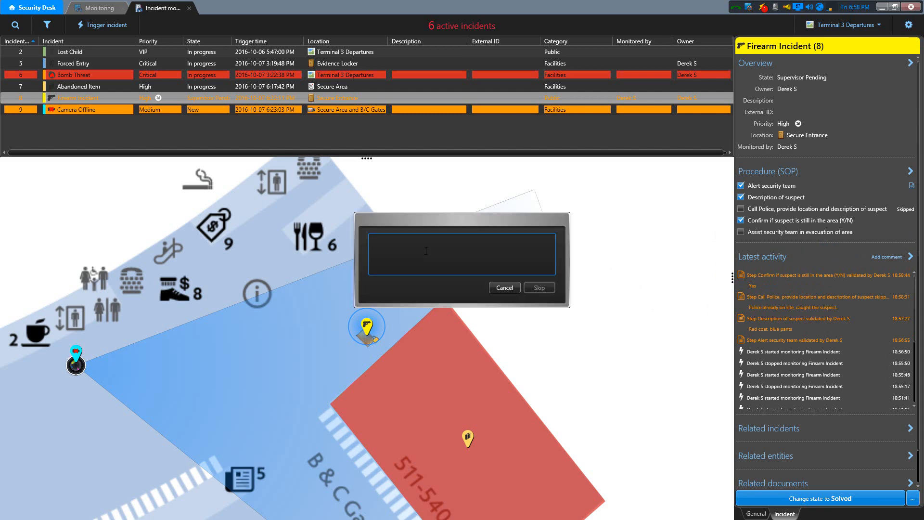
{"action": "type", "text": "No evacuation needed, susp"}
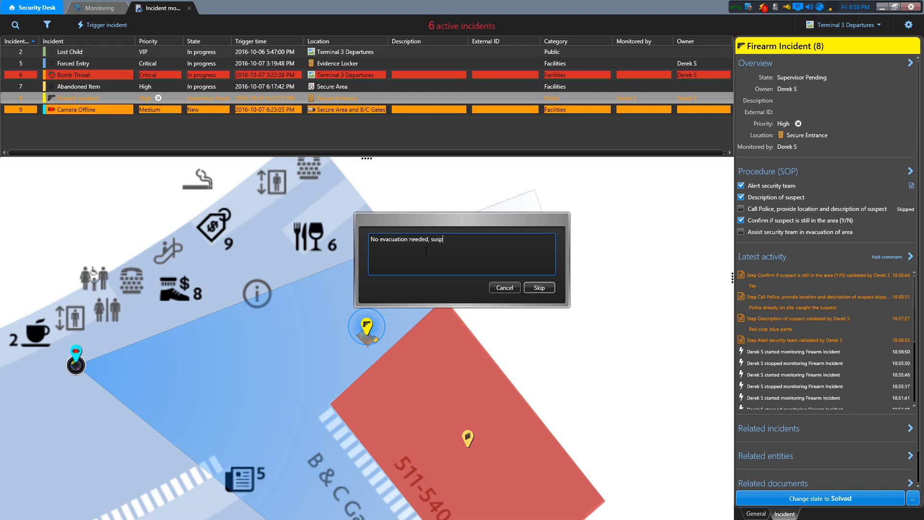
{"action": "type", "text": "ect in custody."}
{"action": "left_click", "coordinate": [538, 288]}
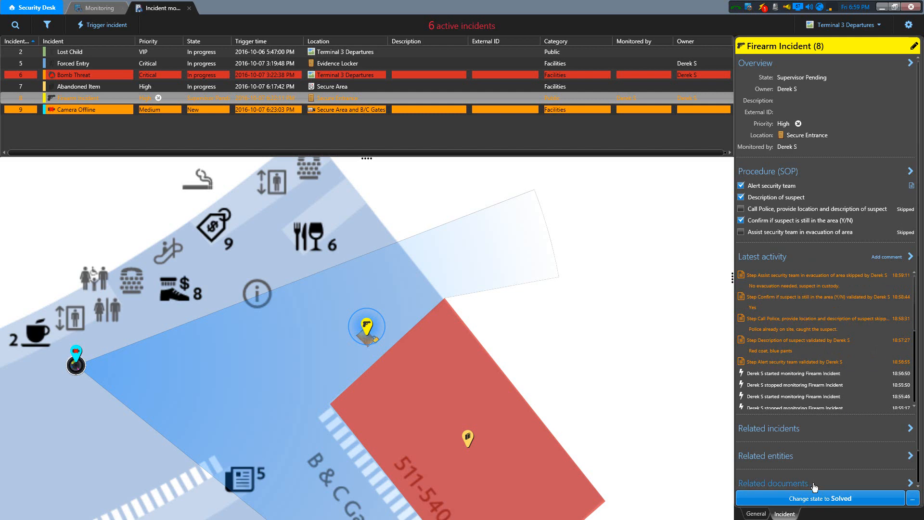
Change the Firearm Incident's state to Solved and then to Closed.
{"action": "left_click", "coordinate": [868, 502]}
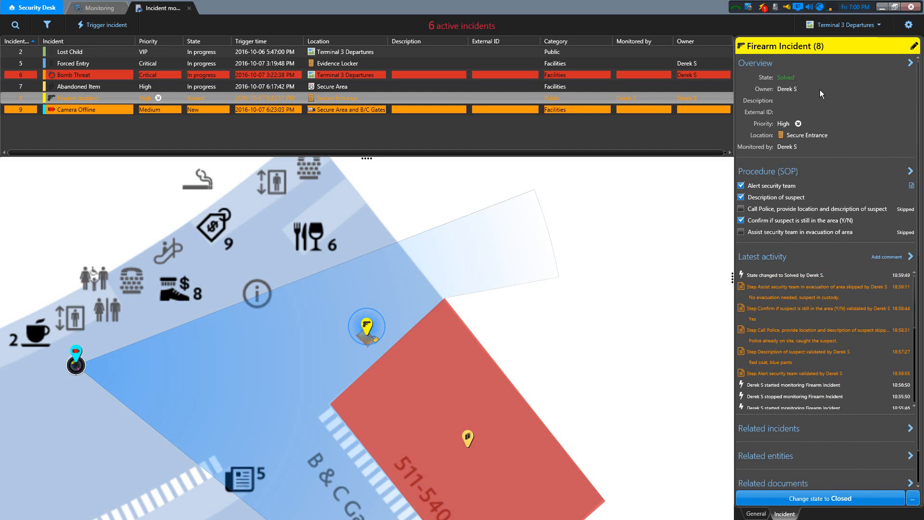
{"action": "left_click", "coordinate": [857, 501]}
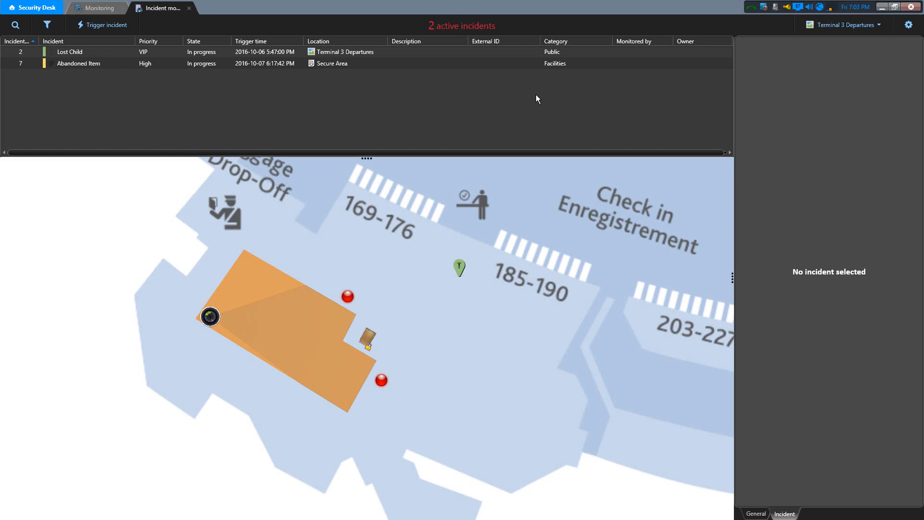
Start triggering an incident from the orange Evidence Room zone on the map, and choose Bomb Threat under Facilities as its type.
{"action": "left_click_drag", "start_coordinate": [571, 294], "coordinate": [525, 306]}
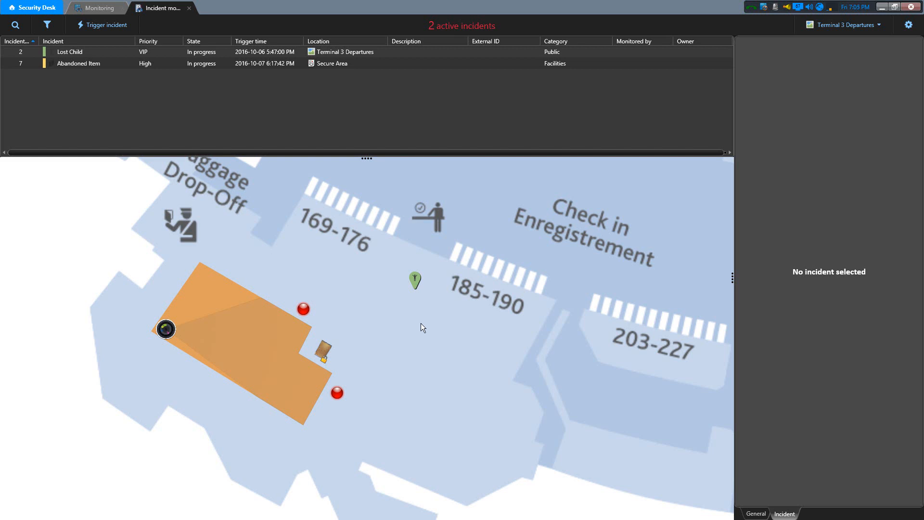
{"action": "right_click", "coordinate": [223, 304]}
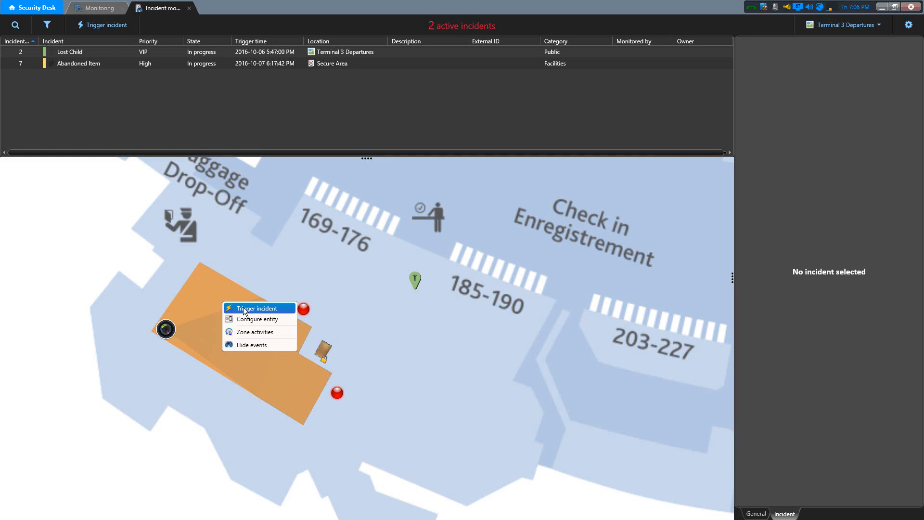
{"action": "left_click", "coordinate": [245, 310]}
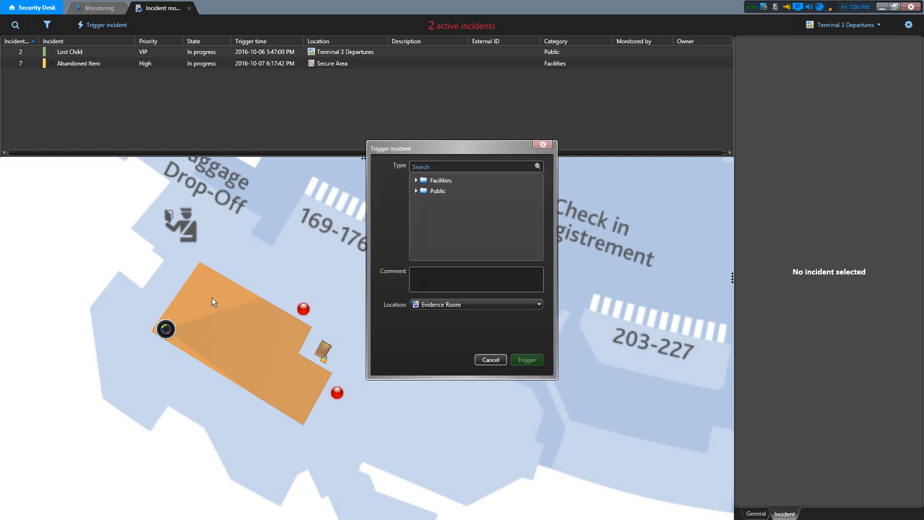
{"action": "left_click", "coordinate": [415, 191]}
{"action": "left_click", "coordinate": [459, 200]}
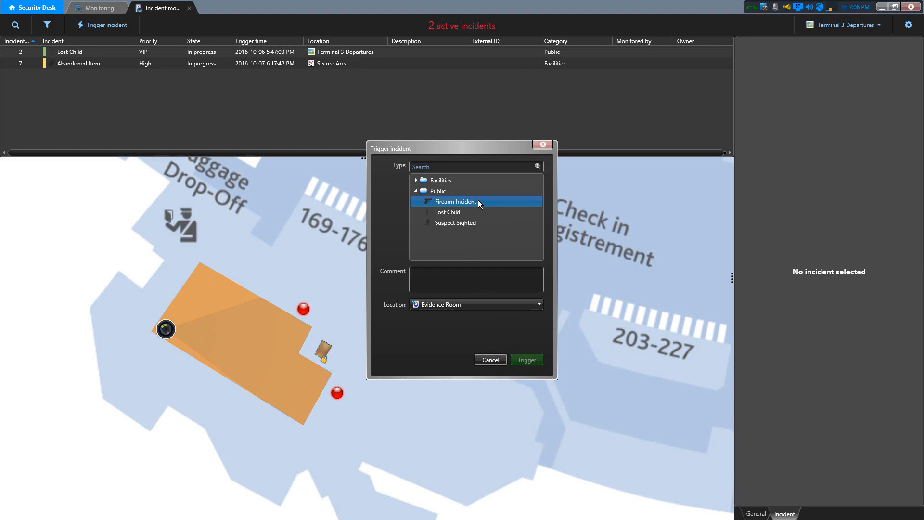
{"action": "left_click", "coordinate": [458, 212]}
{"action": "left_click", "coordinate": [464, 222]}
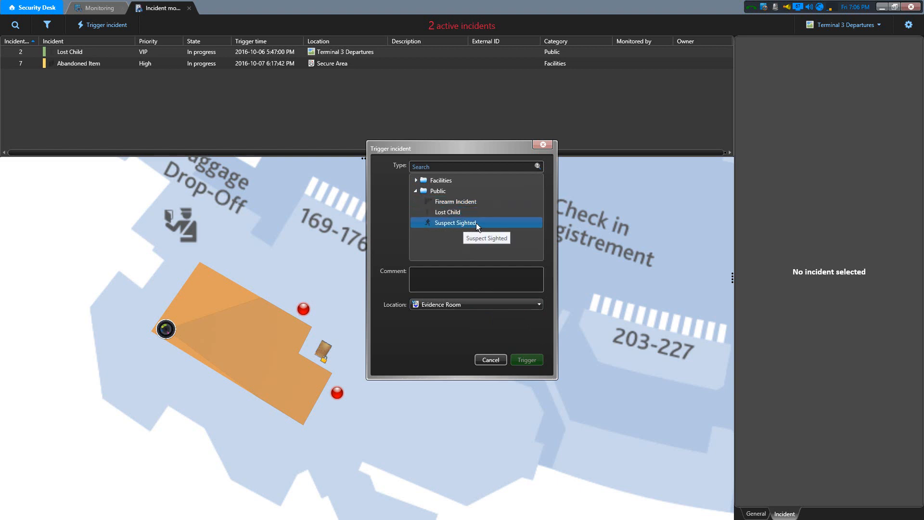
{"action": "left_click", "coordinate": [415, 180]}
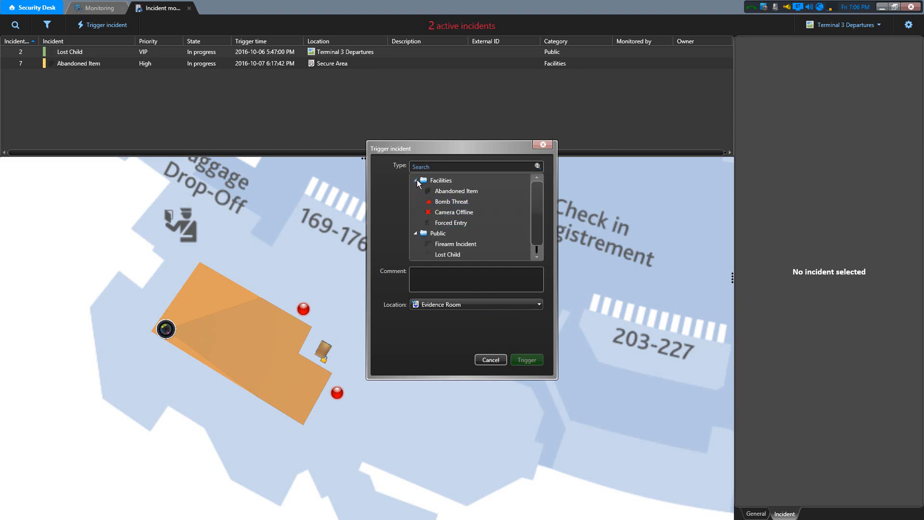
{"action": "left_click", "coordinate": [447, 201]}
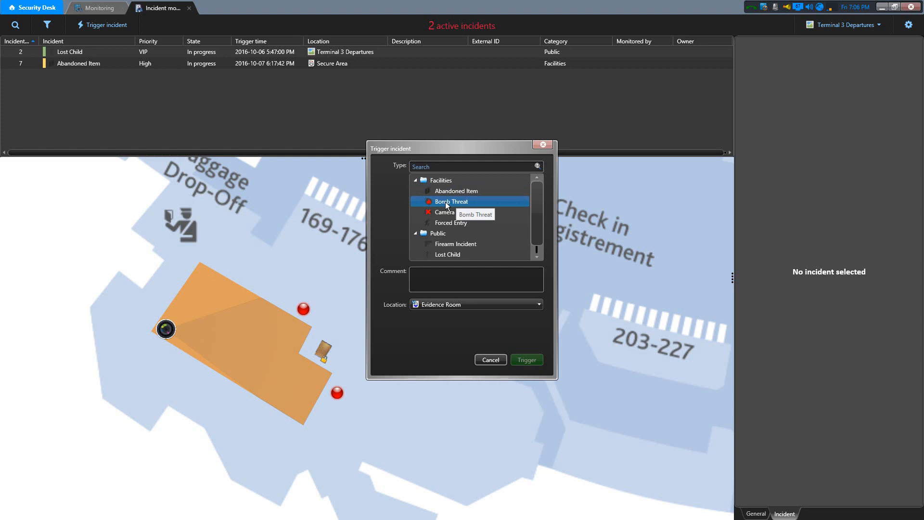
{"action": "left_click", "coordinate": [447, 202]}
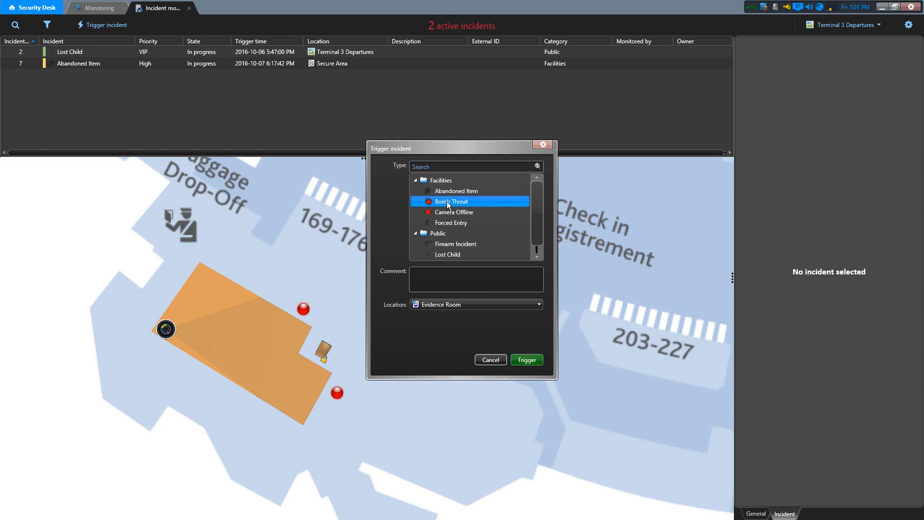
Comment that the bomb threat was called in by an employee, including the employee's full name, and trigger the incident.
{"action": "left_click", "coordinate": [438, 273]}
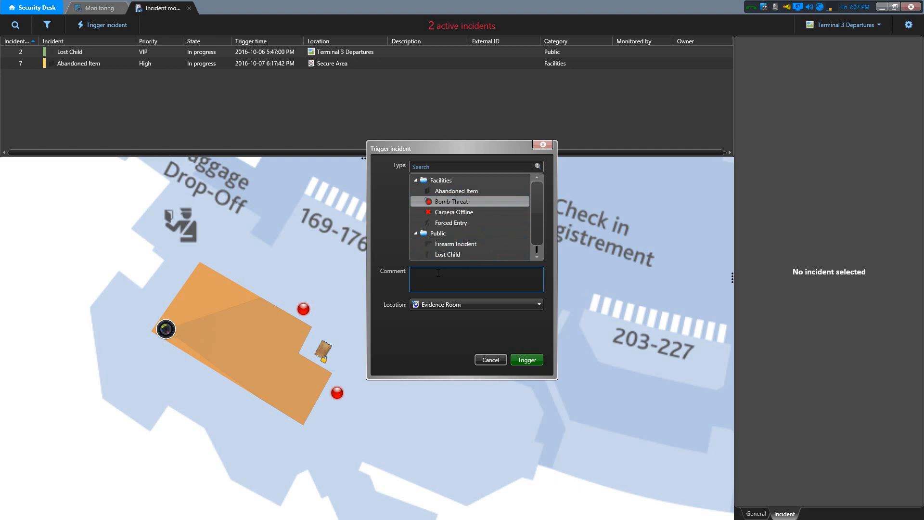
{"action": "type", "text": "Called in by employee Robert Smith."}
{"action": "left_click", "coordinate": [525, 362]}
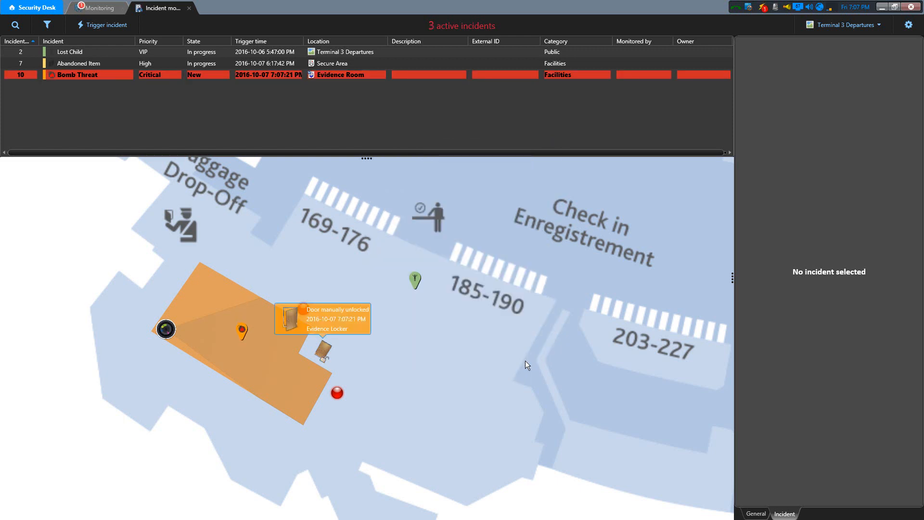
Start monitoring the new Bomb Threat incident from its Evidence Room marker on the map, and take ownership of it.
{"action": "mouse_move", "coordinate": [243, 332]}
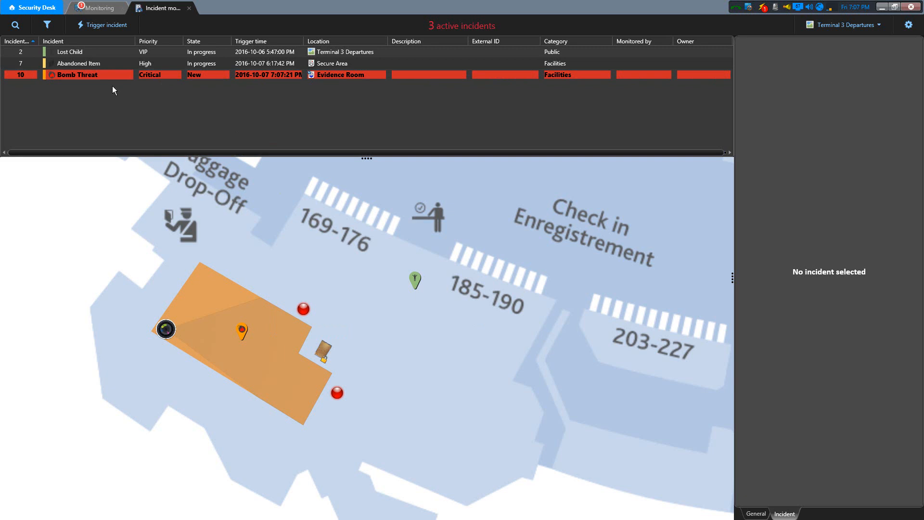
{"action": "mouse_move", "coordinate": [109, 76]}
{"action": "left_click", "coordinate": [242, 331]}
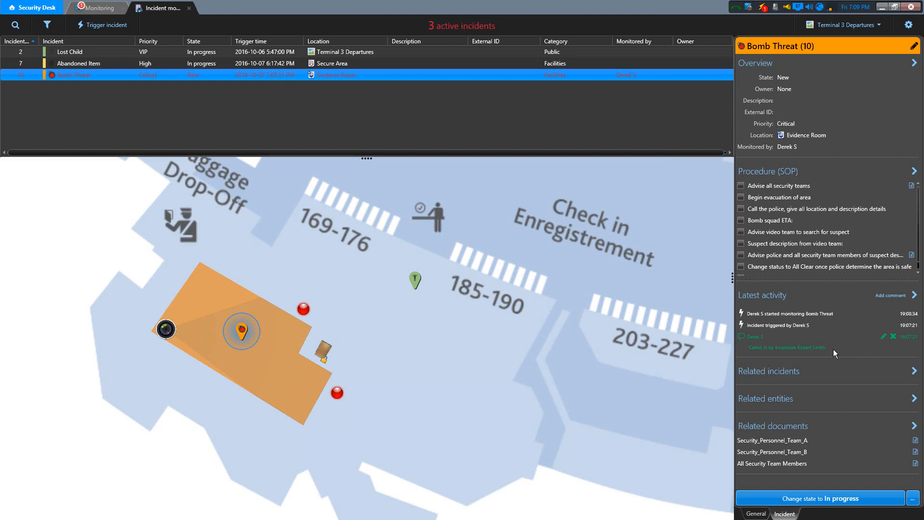
{"action": "right_click", "coordinate": [679, 74]}
{"action": "left_click", "coordinate": [708, 82]}
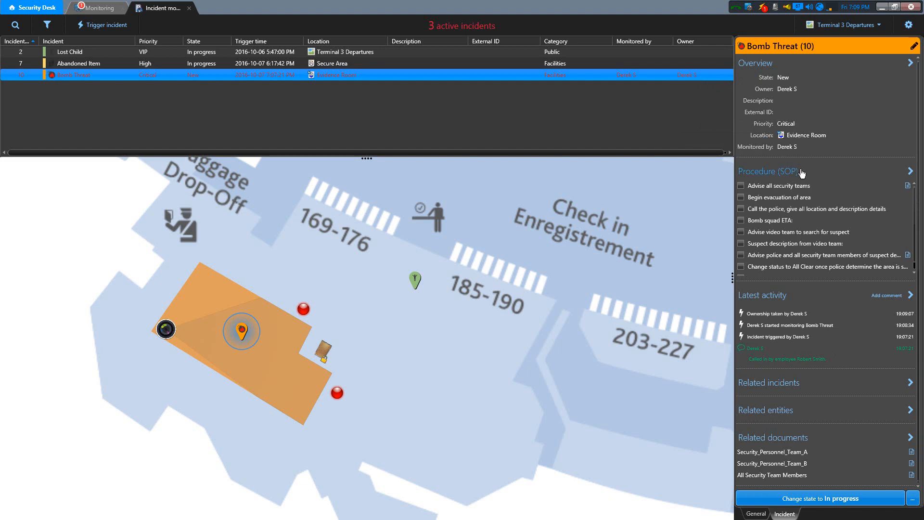
Validate the Bomb Threat procedure steps for advising all security teams, beginning the area's evacuation and calling the police.
{"action": "left_click", "coordinate": [740, 185]}
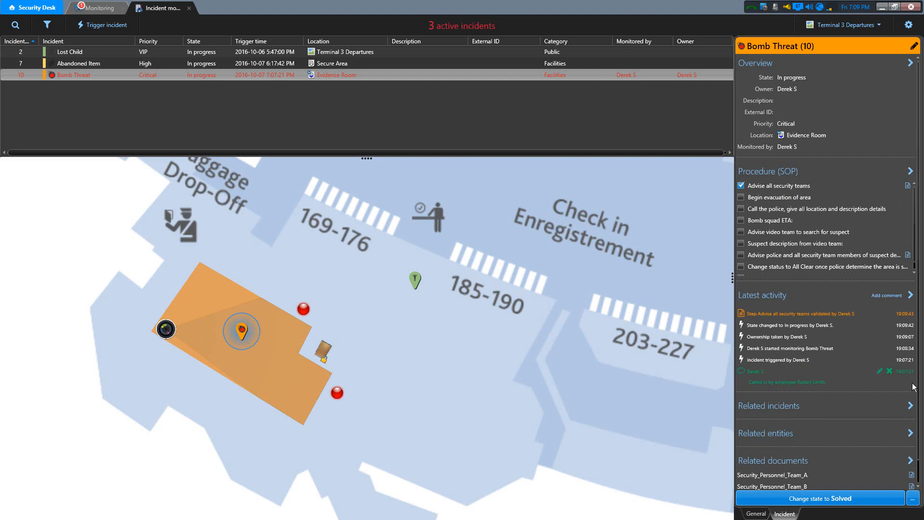
{"action": "left_click_drag", "start_coordinate": [919, 402], "coordinate": [919, 424]}
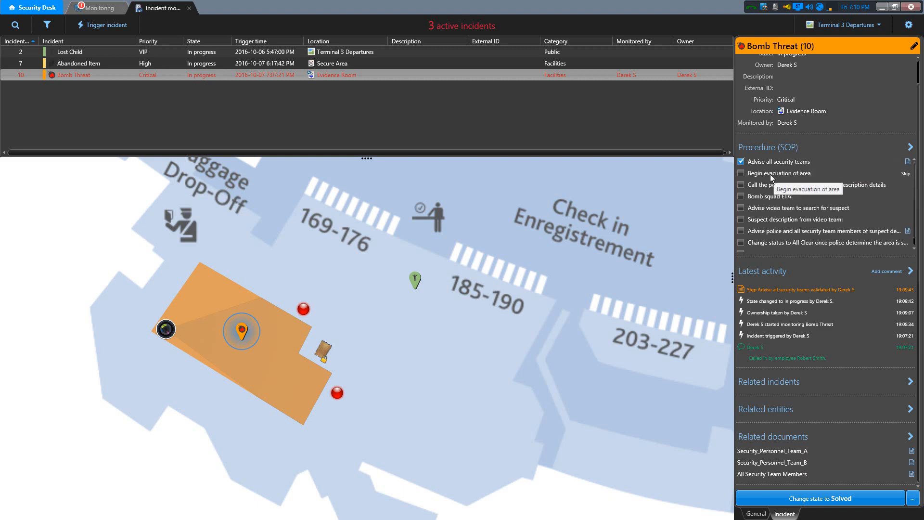
{"action": "left_click", "coordinate": [741, 174]}
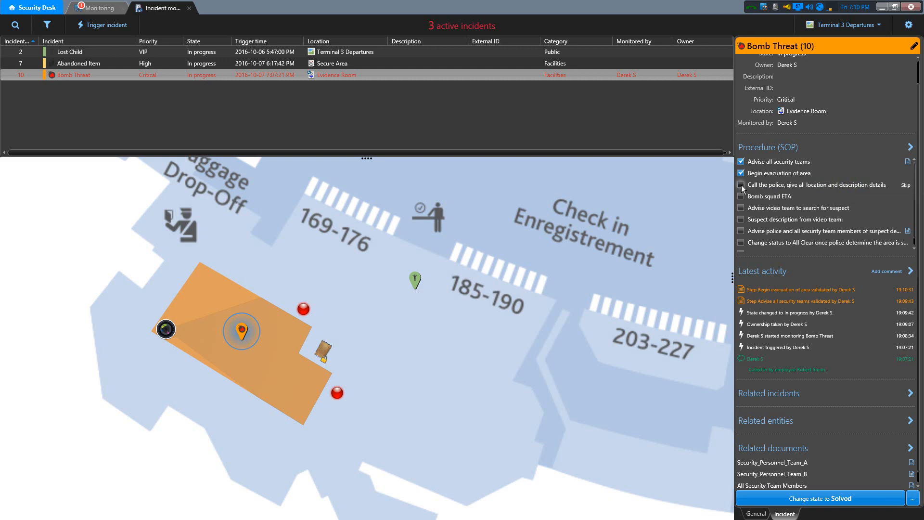
{"action": "left_click", "coordinate": [741, 185]}
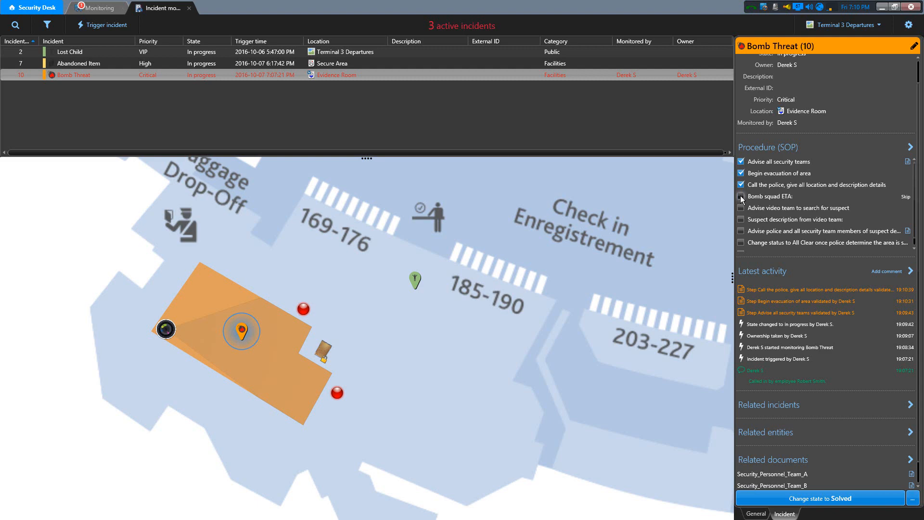
Validate the Bomb squad ETA procedure step with the comment "Eta of 5 minutes".
{"action": "left_click", "coordinate": [741, 196]}
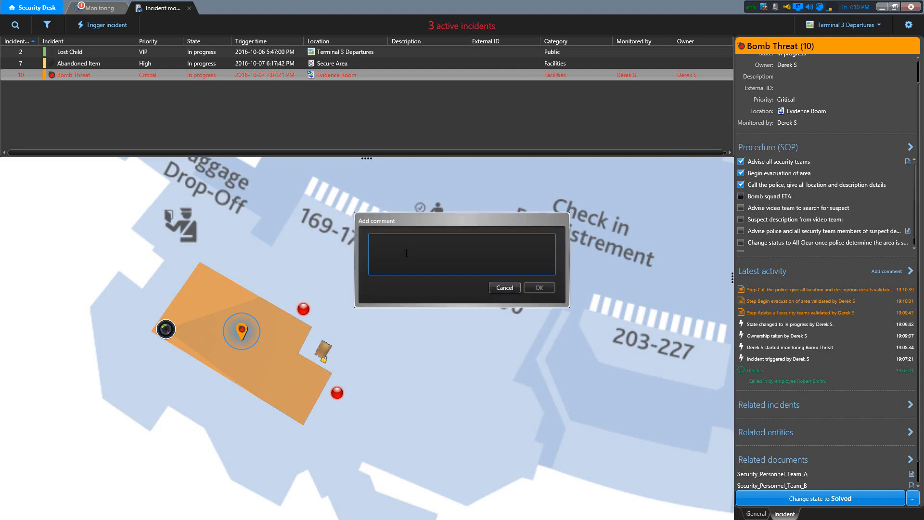
{"action": "type", "text": "Eta of 5 minutes"}
{"action": "left_click", "coordinate": [538, 289]}
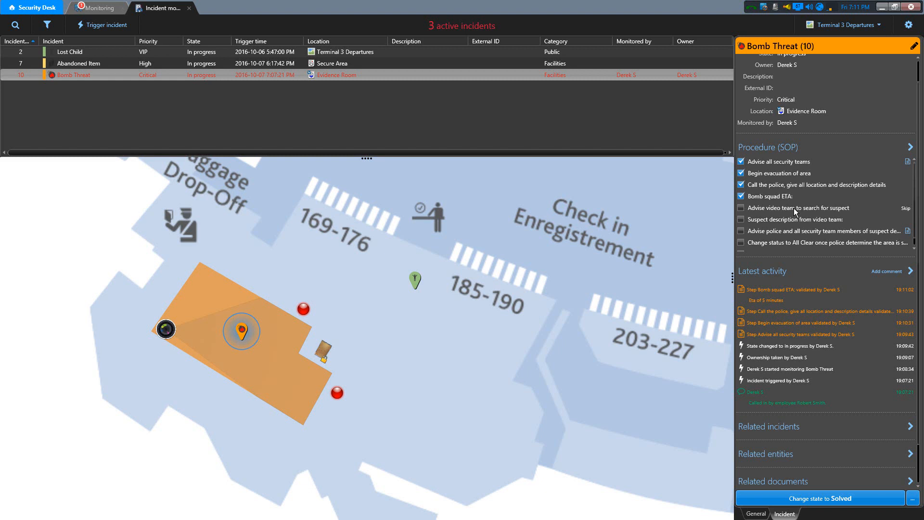
Validate the steps for advising the video team and for the suspect description, commenting "Blue coat, red pants." on the description.
{"action": "left_click", "coordinate": [741, 208]}
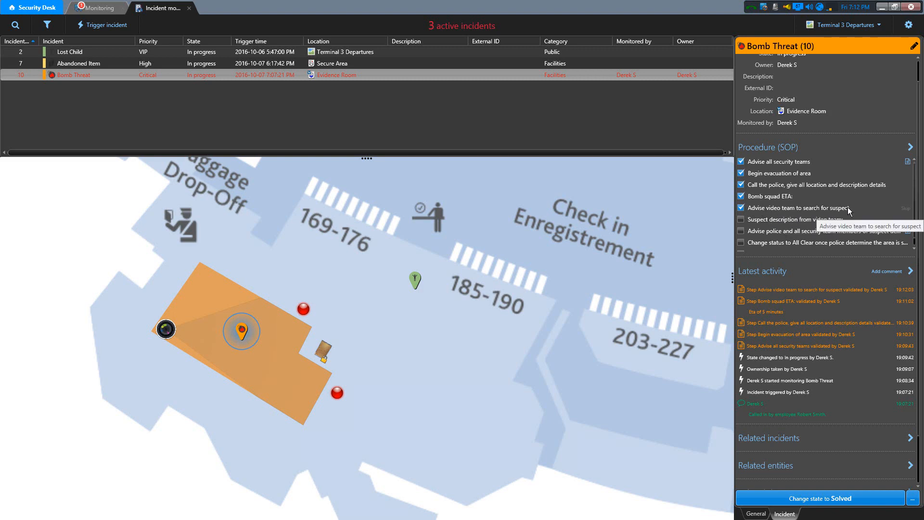
{"action": "left_click", "coordinate": [741, 220]}
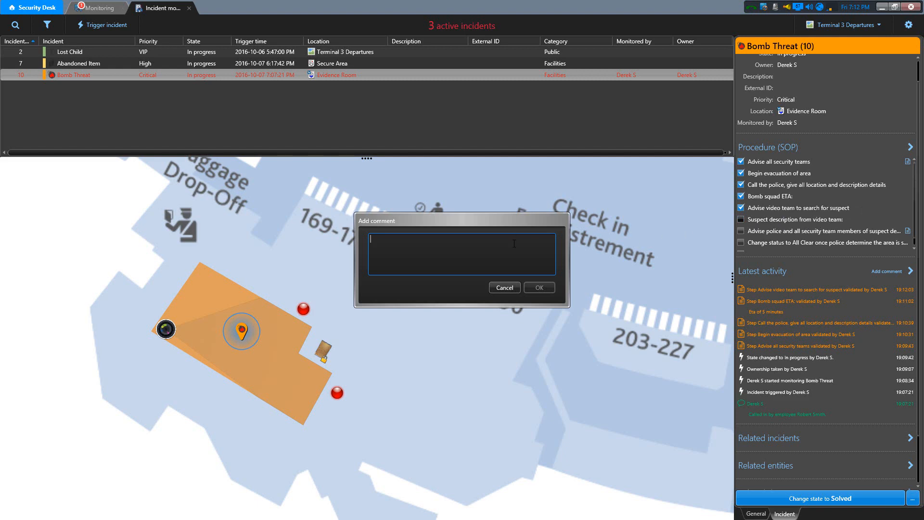
{"action": "type", "text": "Blue coat, red pants."}
{"action": "left_click", "coordinate": [535, 288]}
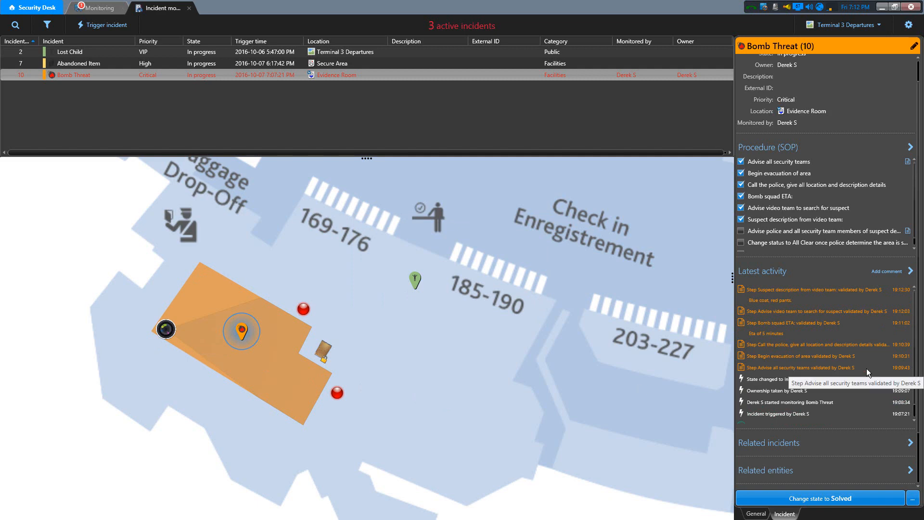
Attach the Storage Room to the Bomb Threat incident as a related entity, and return to the incident overview.
{"action": "left_click", "coordinate": [782, 471]}
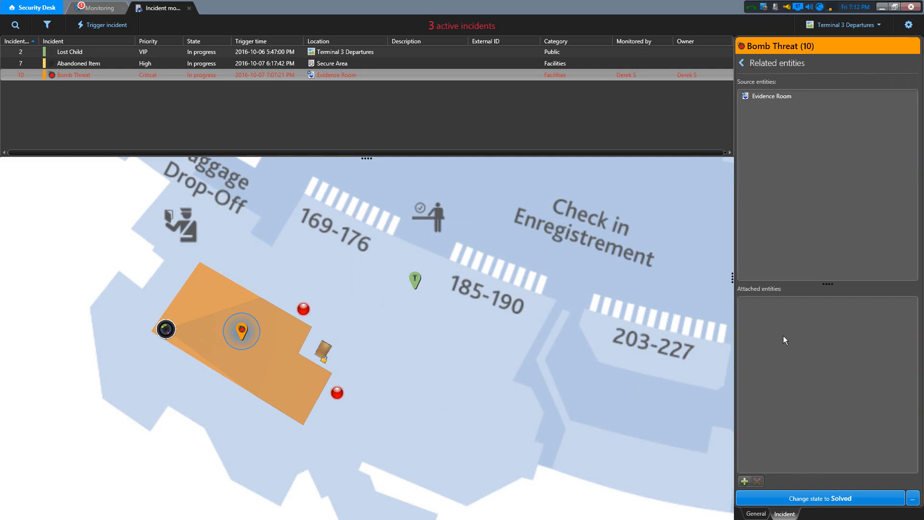
{"action": "left_click", "coordinate": [743, 480]}
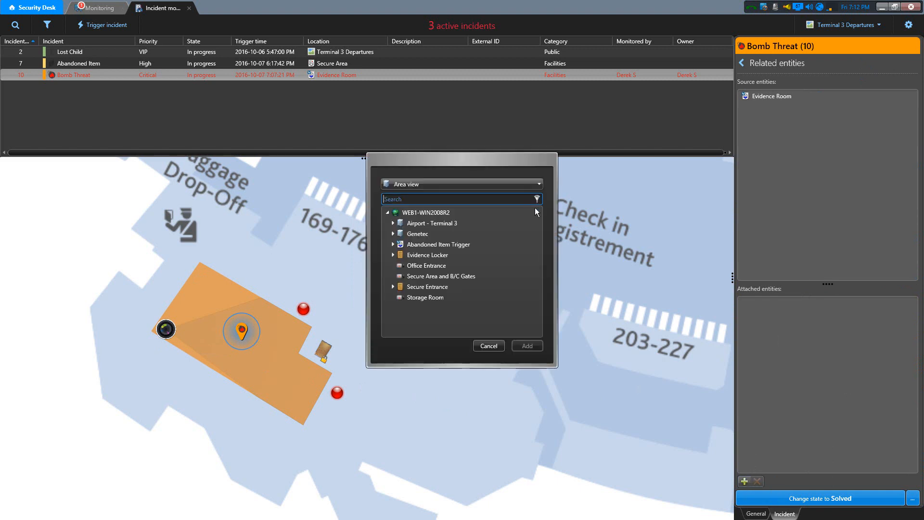
{"action": "left_click", "coordinate": [433, 297]}
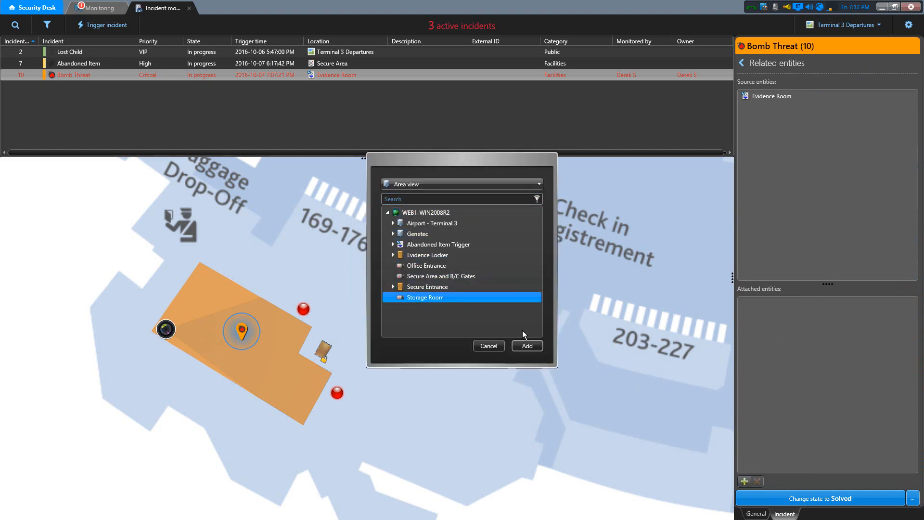
{"action": "left_click", "coordinate": [527, 345]}
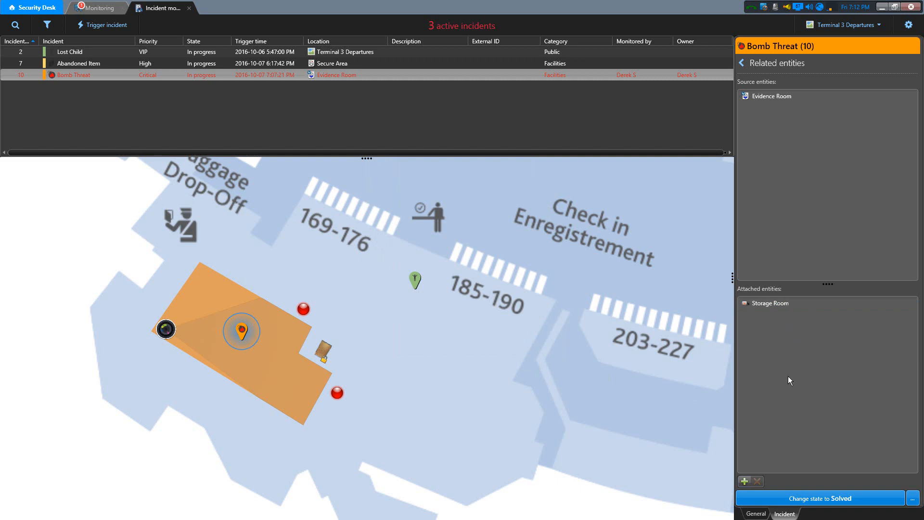
{"action": "left_click", "coordinate": [742, 63]}
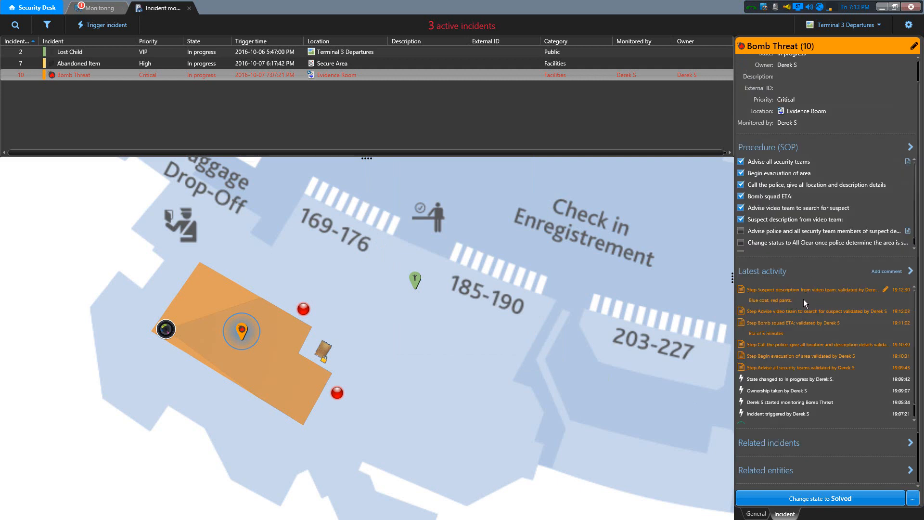
Extend the suspect description comment with the lines "Video team provided camera: storage room" and "Look at time stamp 6:30pm", and save it.
{"action": "left_click", "coordinate": [885, 290]}
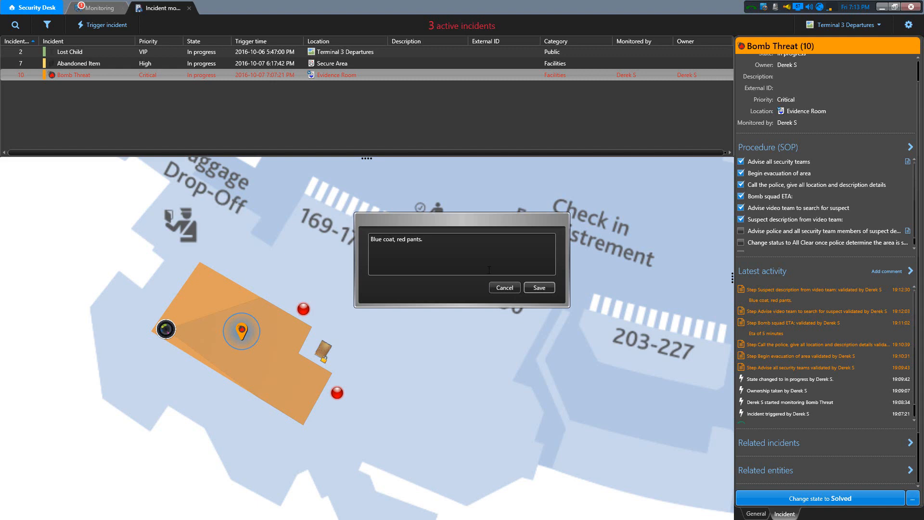
{"action": "left_click", "coordinate": [466, 240]}
{"action": "key", "text": "Return"}
{"action": "type", "text": "Video team pr"}
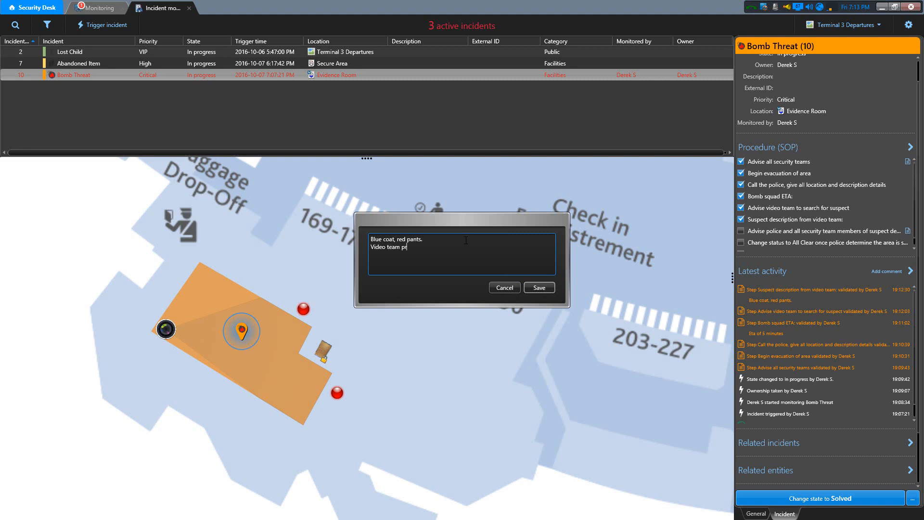
{"action": "type", "text": "ovided camera: storage"}
{"action": "type", "text": " room "}
{"action": "type", "text": "Look at time"}
{"action": "type", "text": " sta"}
{"action": "type", "text": "mp "}
{"action": "type", "text": "6"}
{"action": "type", "text": ":30pm"}
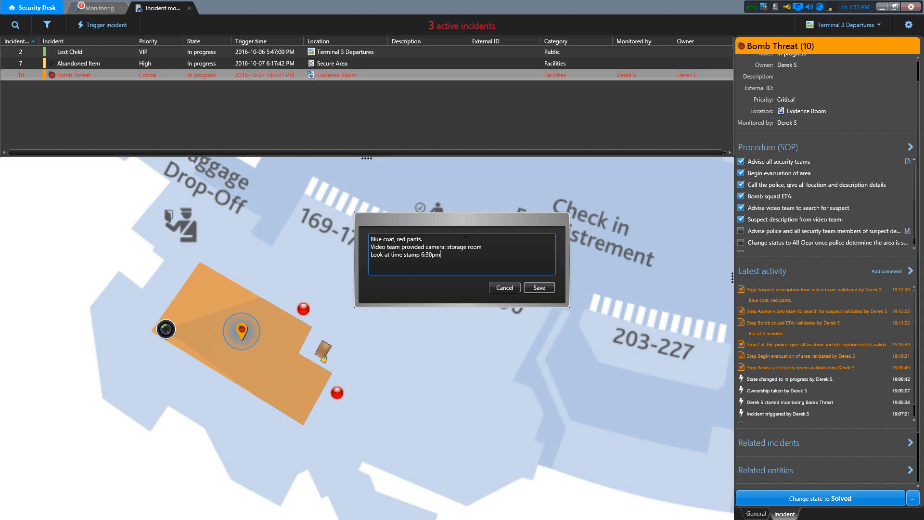
{"action": "left_click", "coordinate": [539, 287]}
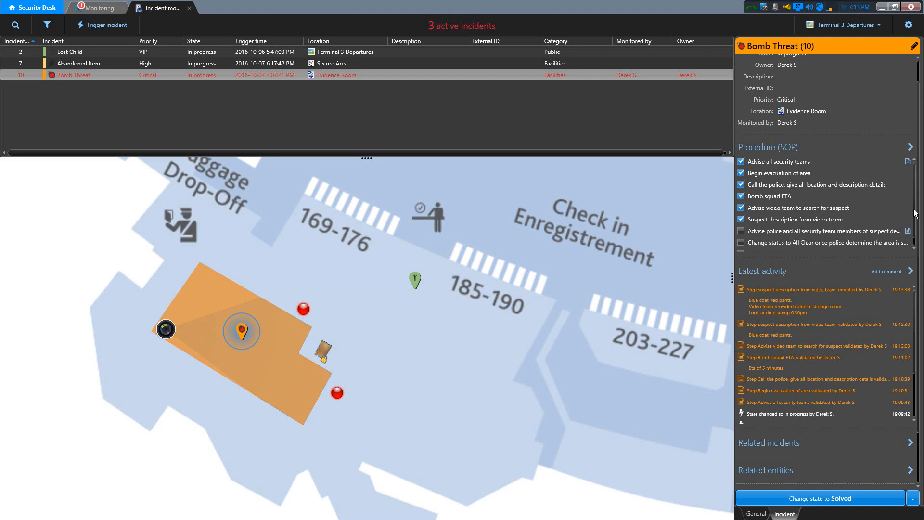
Validate the step for advising police and all security team members of the suspect description, and park the Bomb Threat incident with a 5-minute hold time.
{"action": "scroll", "coordinate": [916, 216], "scroll_direction": "down", "scroll_amount": 1}
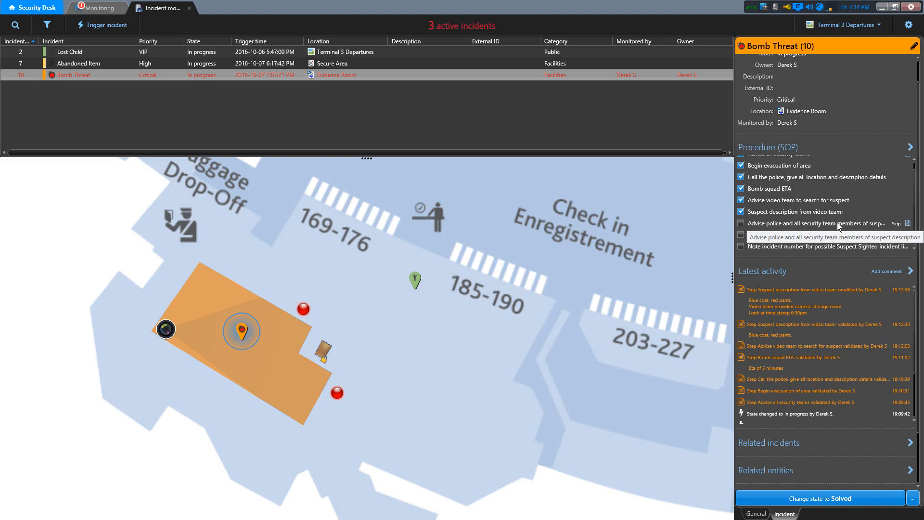
{"action": "left_click", "coordinate": [740, 223]}
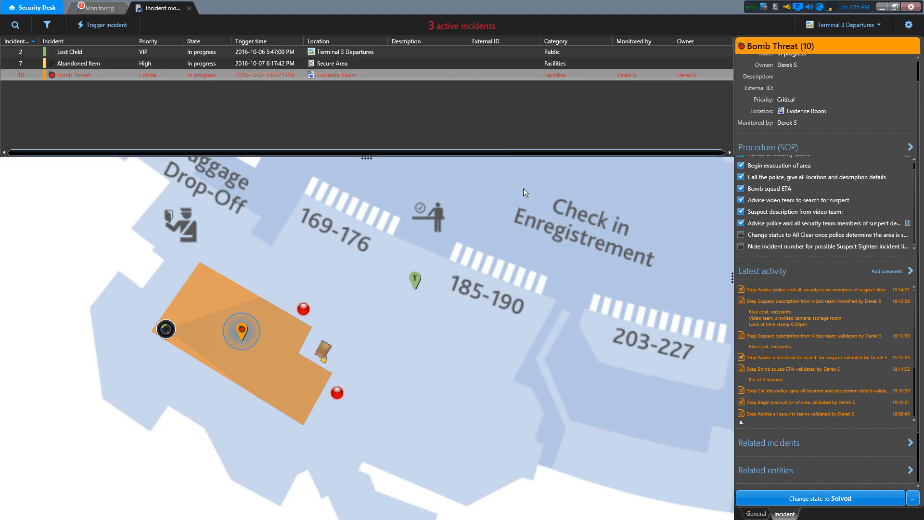
{"action": "left_click", "coordinate": [912, 502]}
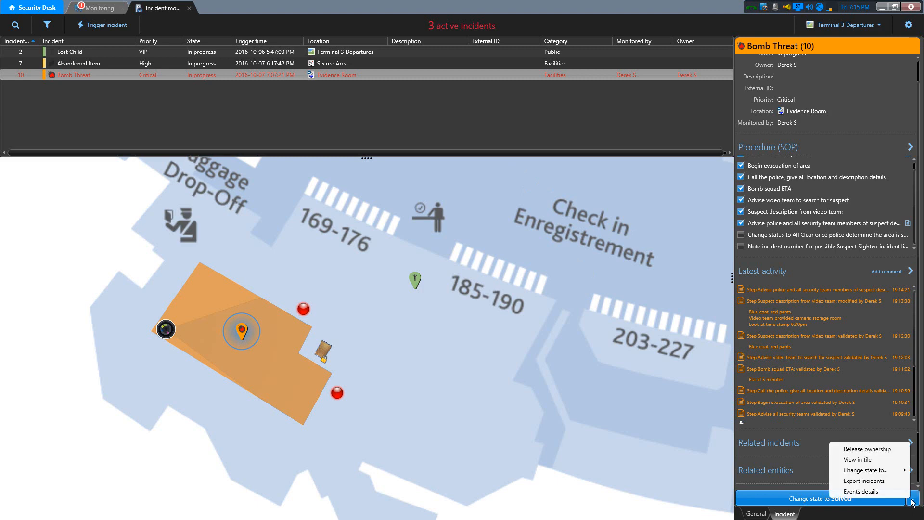
{"action": "mouse_move", "coordinate": [858, 470]}
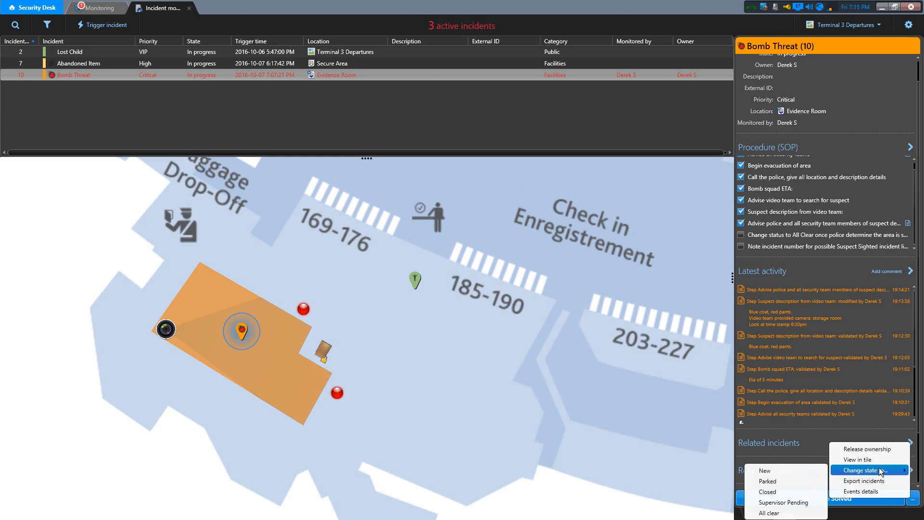
{"action": "left_click", "coordinate": [765, 481]}
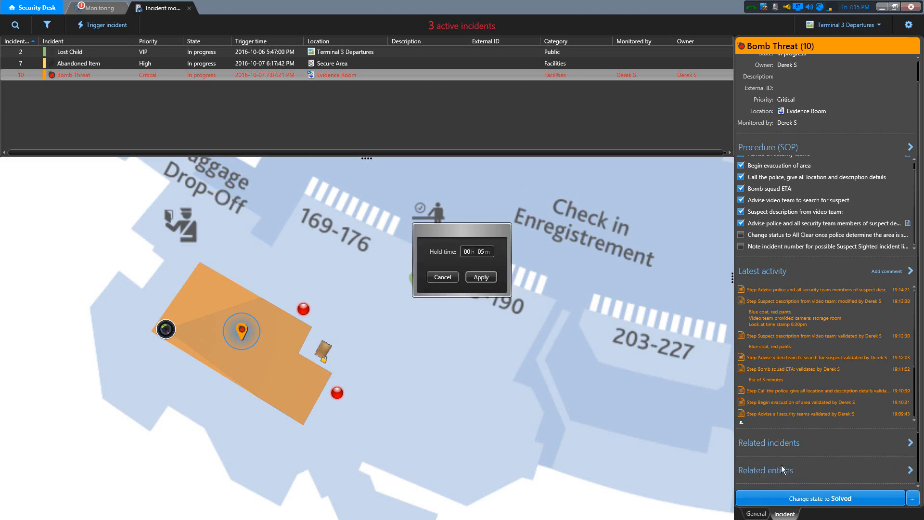
{"action": "left_click", "coordinate": [483, 276]}
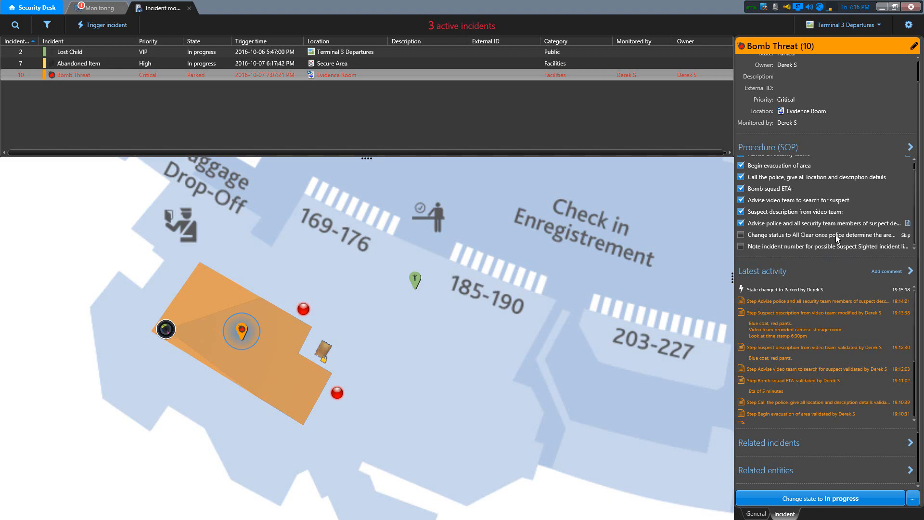
Change the Bomb Threat incident's state to All clear, and reselect it after viewing the Abandoned Item incident.
{"action": "left_click", "coordinate": [911, 499]}
{"action": "mouse_move", "coordinate": [873, 468]}
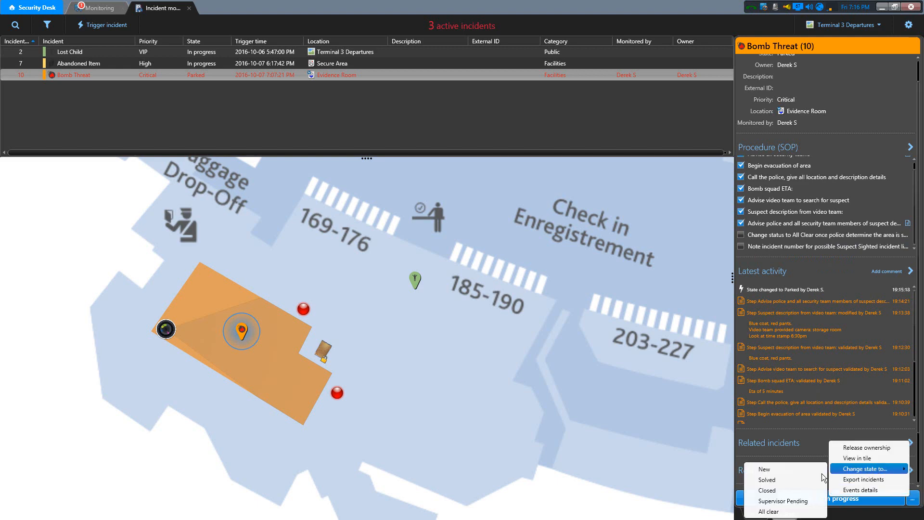
{"action": "left_click", "coordinate": [787, 511]}
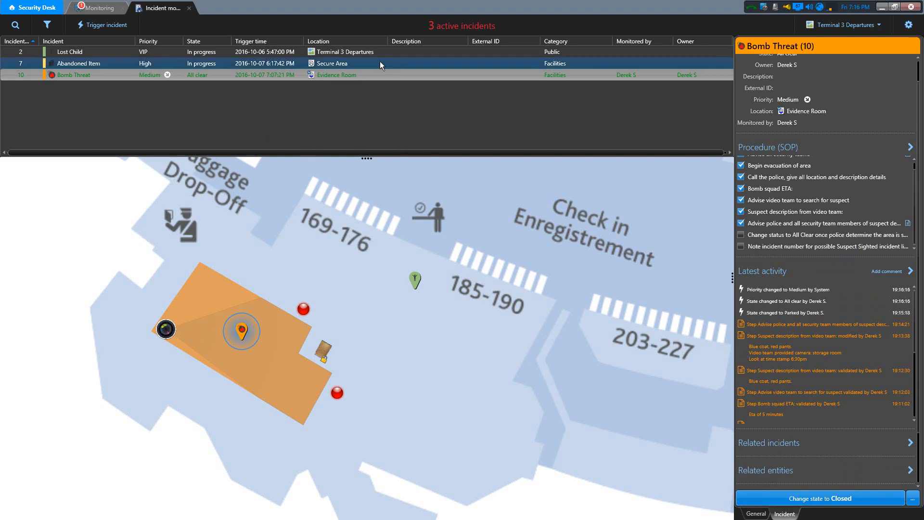
{"action": "left_click", "coordinate": [365, 61]}
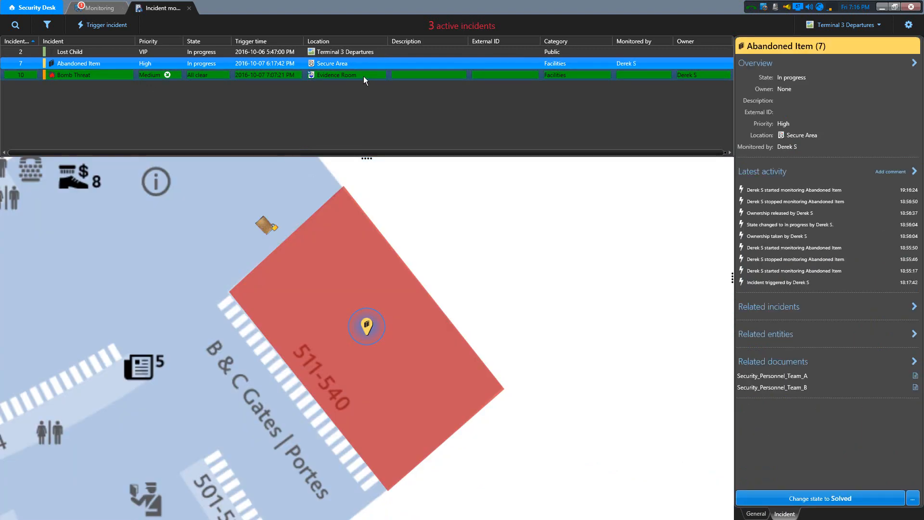
{"action": "left_click", "coordinate": [364, 76]}
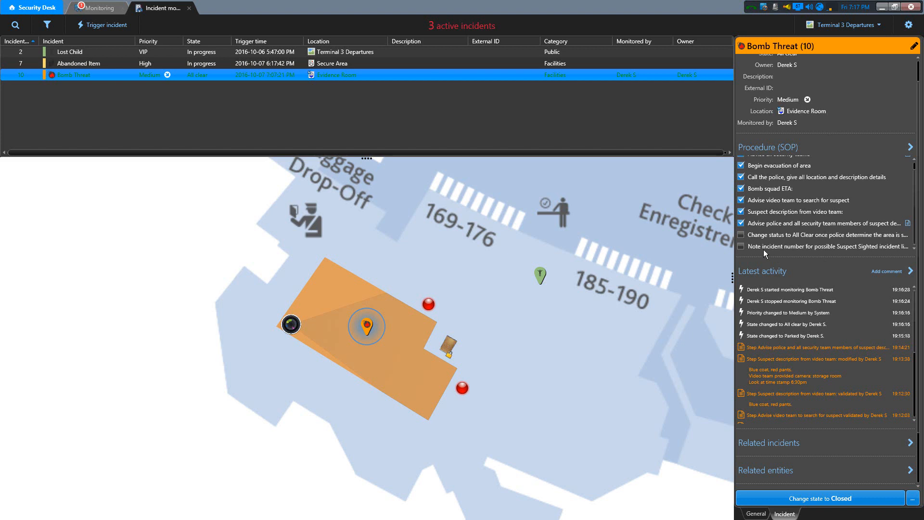
Validate the procedure steps for the All Clear status and noting the incident number, and close the Bomb Threat incident.
{"action": "left_click", "coordinate": [741, 235]}
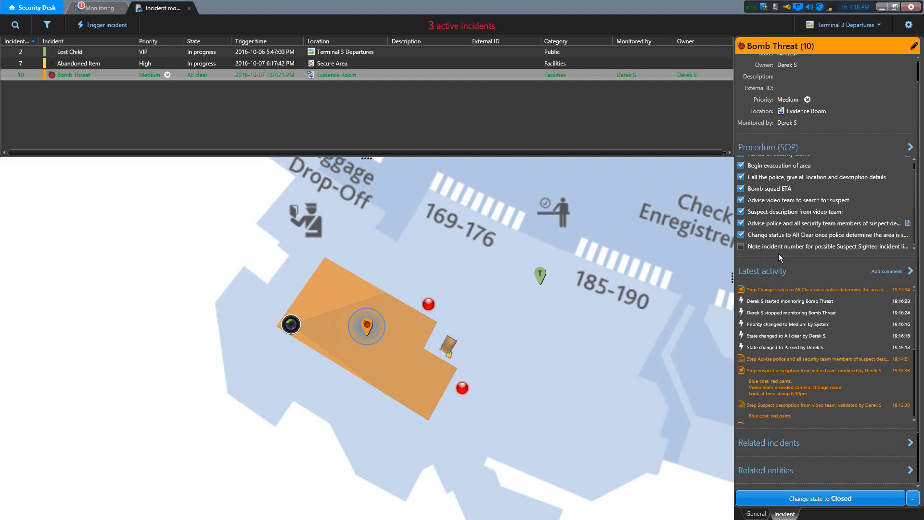
{"action": "mouse_move", "coordinate": [779, 248]}
{"action": "left_click", "coordinate": [741, 247]}
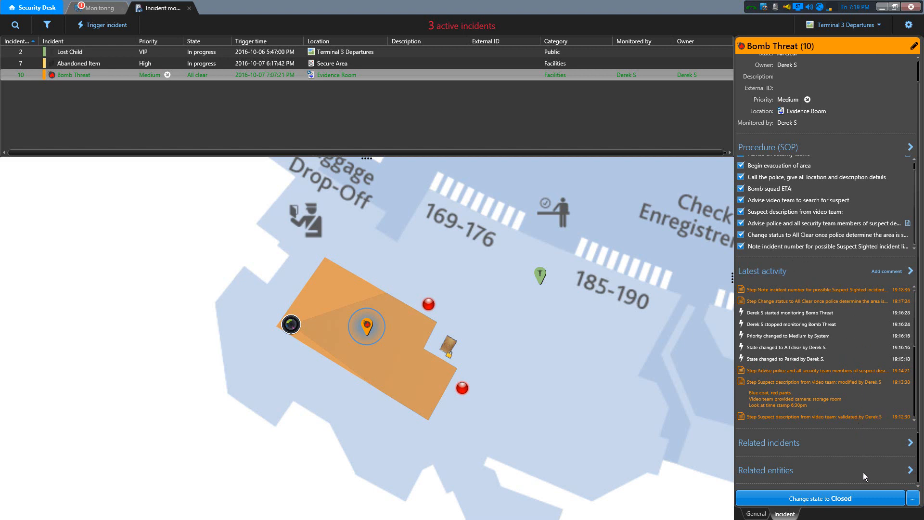
{"action": "left_click", "coordinate": [866, 500]}
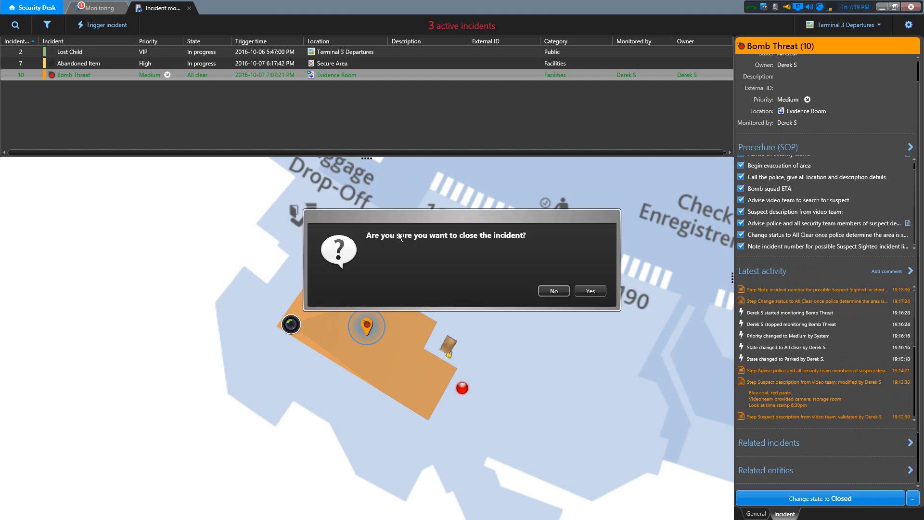
{"action": "left_click", "coordinate": [588, 289]}
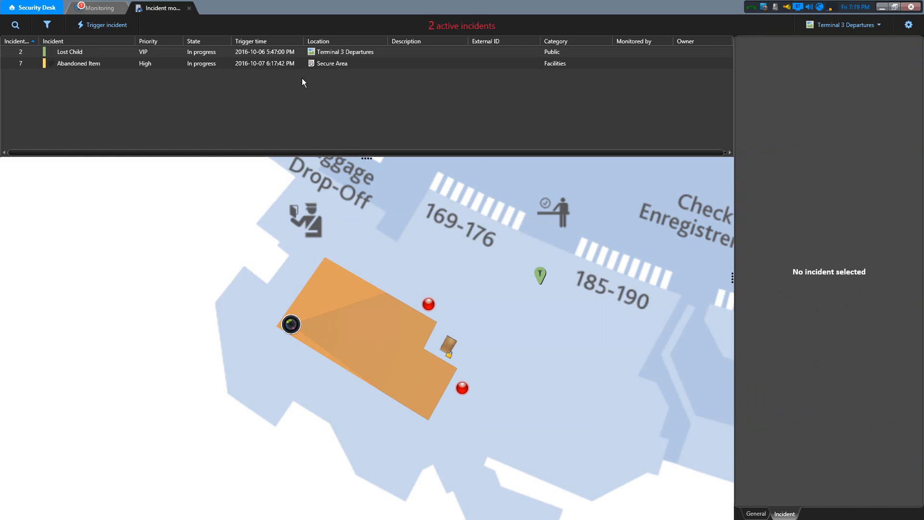
Examine which states the Abandoned Item incident can be changed to.
{"action": "right_click", "coordinate": [249, 64]}
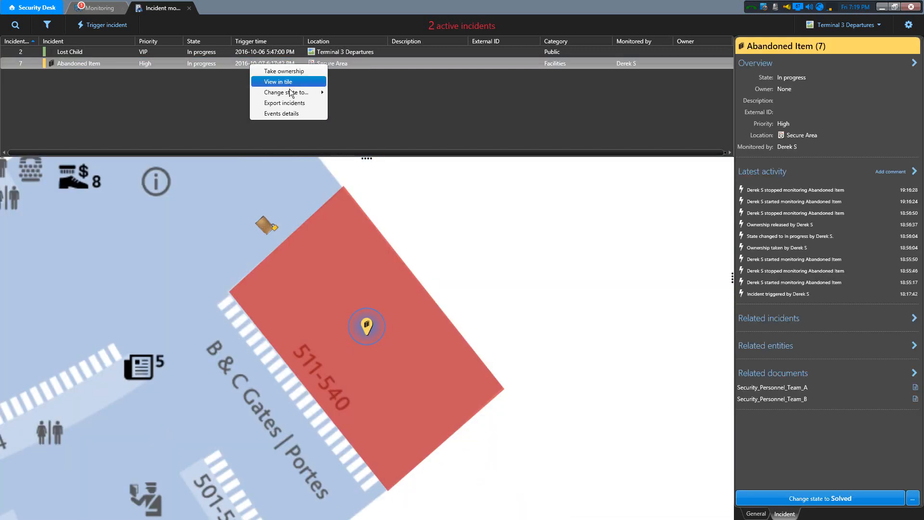
{"action": "mouse_move", "coordinate": [291, 93]}
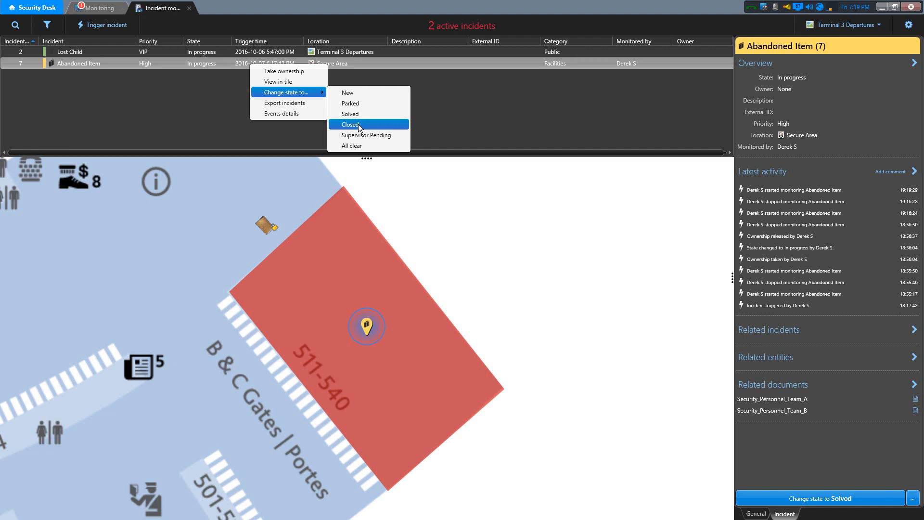
{"action": "left_click", "coordinate": [470, 106]}
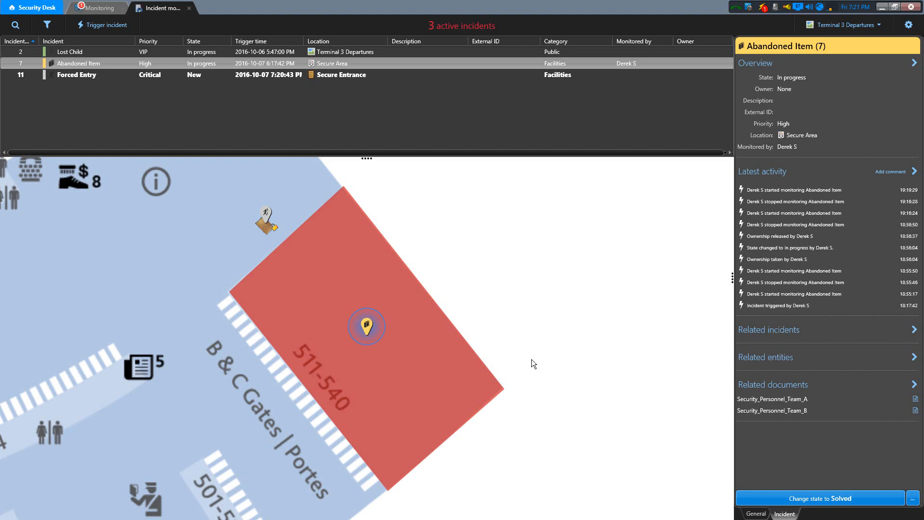
Set the Forced Entry incident to In progress and validate its Alert security team procedure step.
{"action": "left_click", "coordinate": [349, 77]}
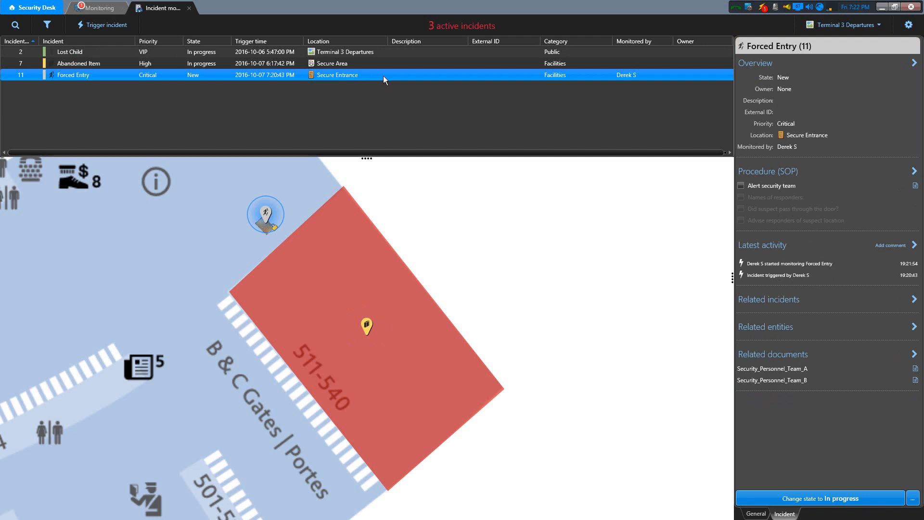
{"action": "left_click", "coordinate": [835, 499]}
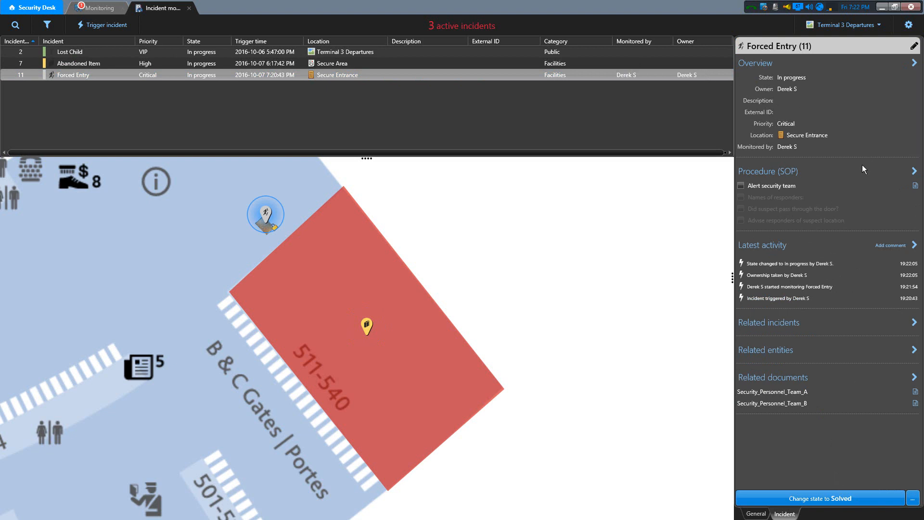
{"action": "left_click", "coordinate": [741, 186]}
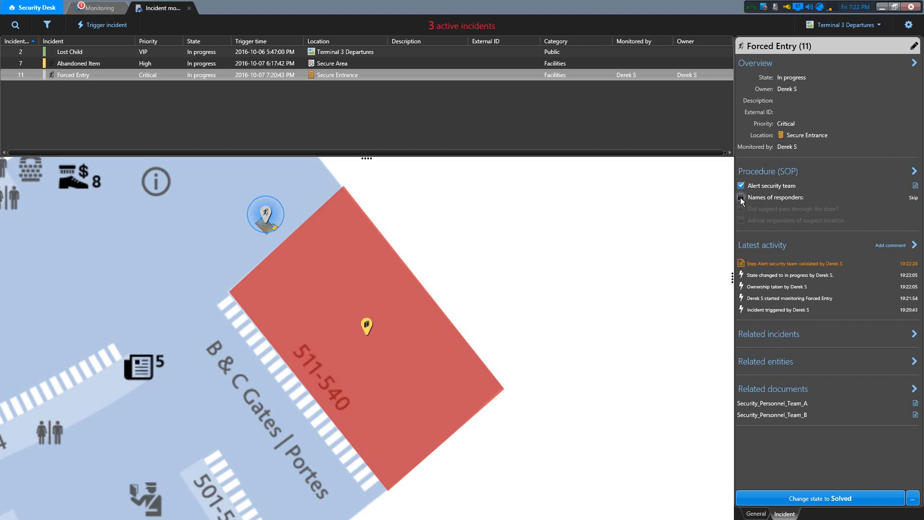
Validate the Names of responders procedure step, entering the two responders' full names on separate lines as the comment.
{"action": "left_click", "coordinate": [741, 198]}
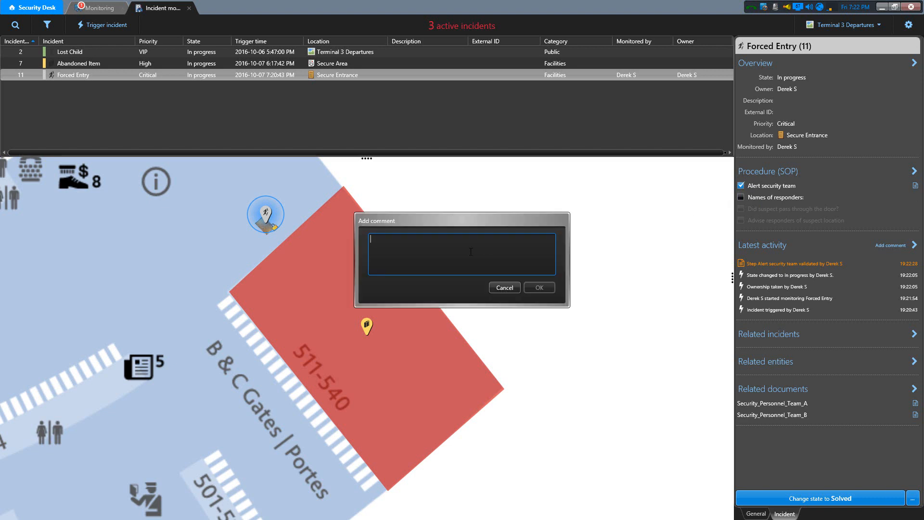
{"action": "type", "text": "Sarah O'Conner"}
{"action": "key", "text": "Return"}
{"action": "type", "text": "Judith Franklin"}
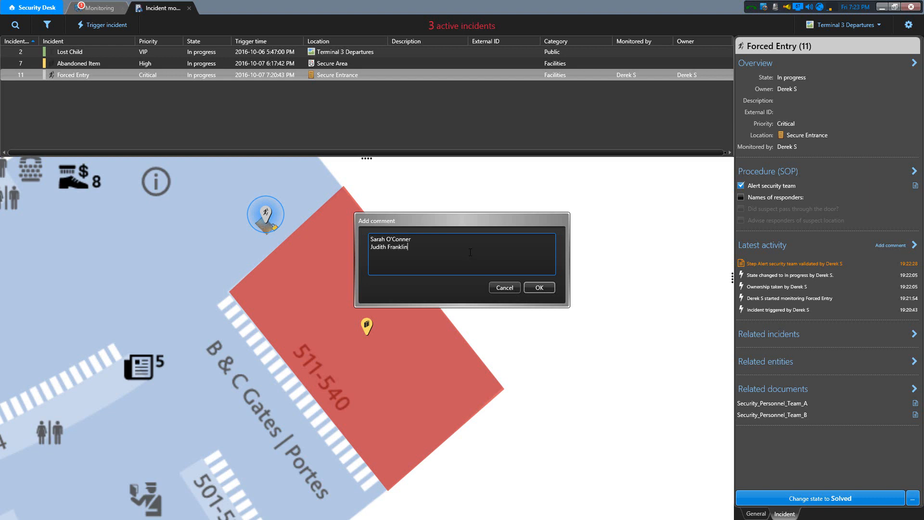
{"action": "left_click", "coordinate": [539, 287]}
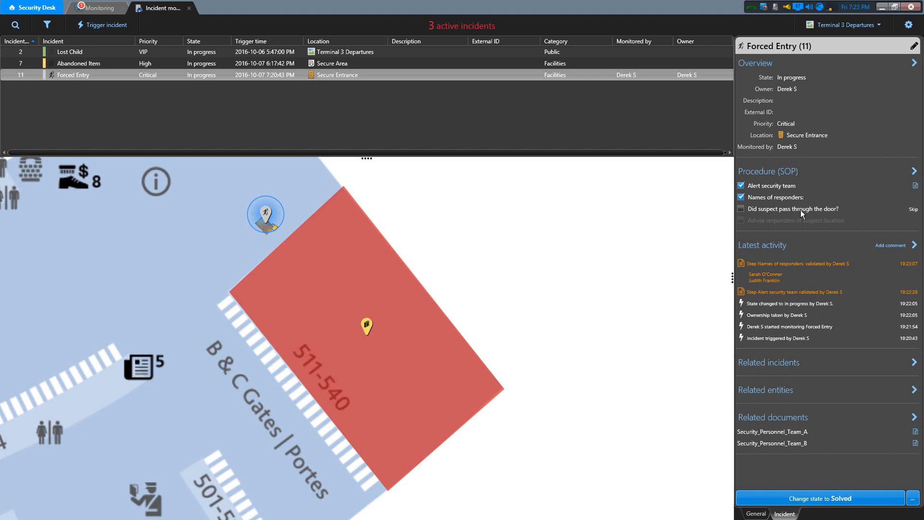
Validate the step on whether the suspect passed through the door, commenting "Suspect in Secure Area", and the step for advising responders of the suspect's location.
{"action": "left_click", "coordinate": [739, 207]}
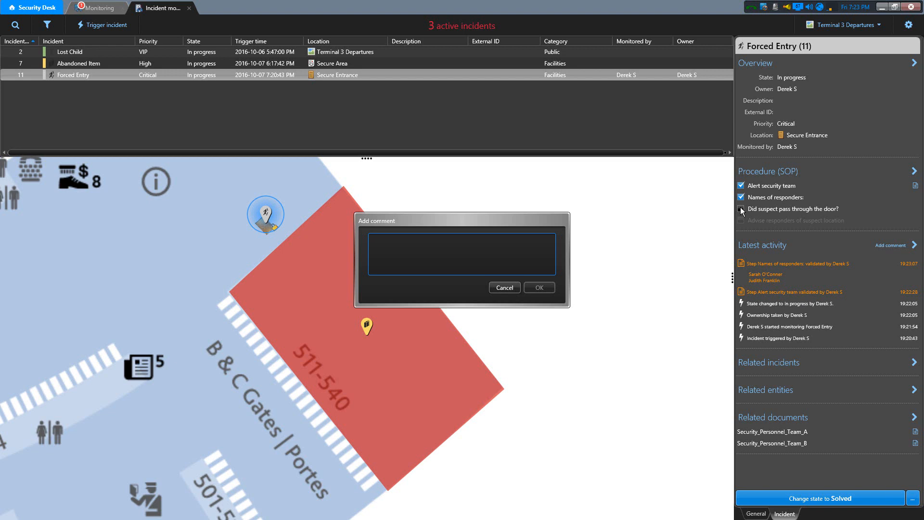
{"action": "type", "text": "Suspect in Secure Area"}
{"action": "left_click", "coordinate": [539, 288]}
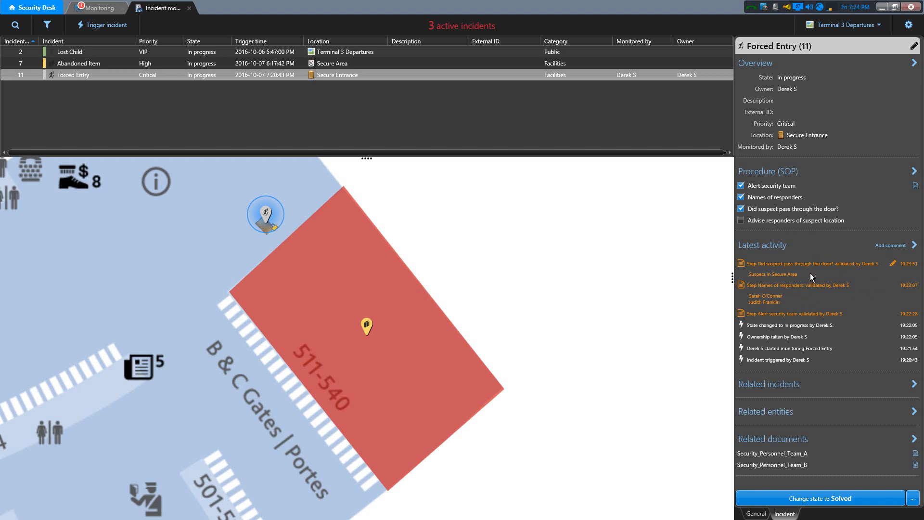
{"action": "left_click", "coordinate": [740, 221]}
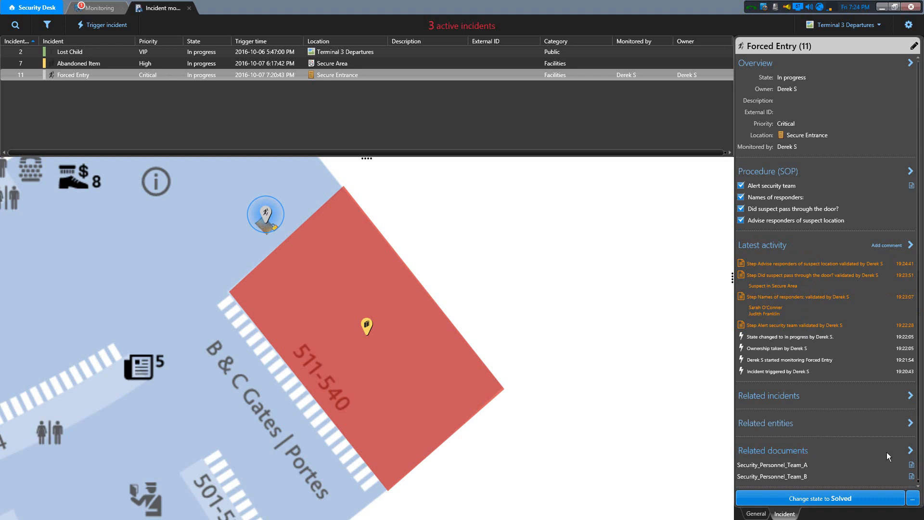
Change the comment on the step about the suspect passing through the door to "Suspect fled the scene, headed for coffee vendor.".
{"action": "scroll", "coordinate": [920, 445], "scroll_direction": "down", "scroll_amount": 1}
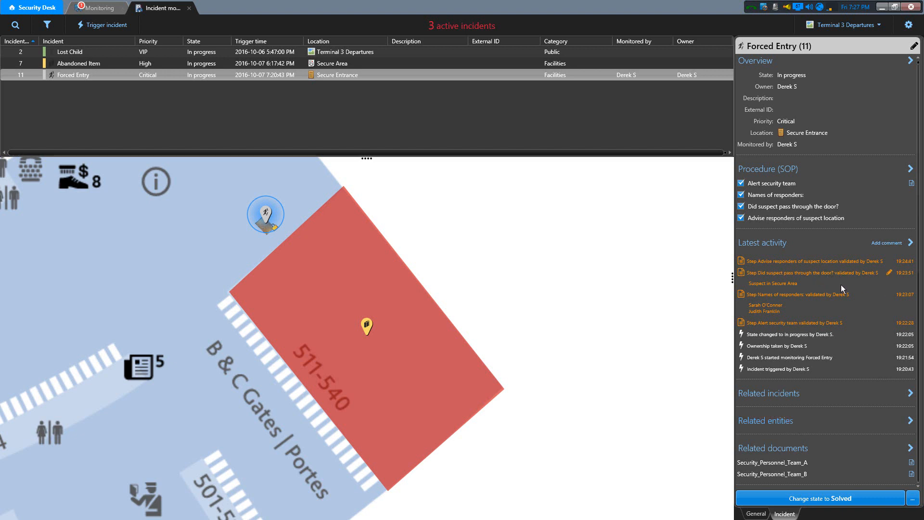
{"action": "left_click", "coordinate": [889, 274]}
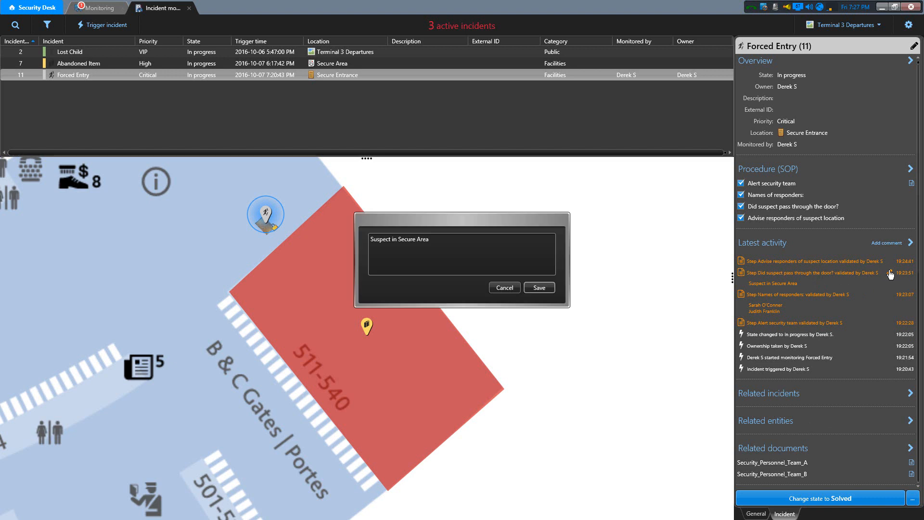
{"action": "left_click", "coordinate": [444, 244]}
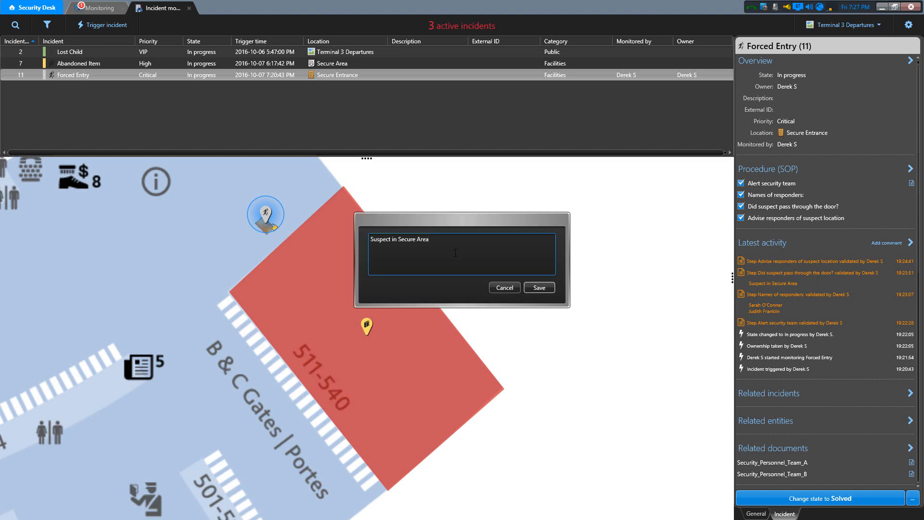
{"action": "key", "text": "BackSpace"}
{"action": "key", "text": "BackSpace"}
{"action": "key", "text": "BackSpace"}
{"action": "key", "text": "BackSpace"}
{"action": "key", "text": "BackSpace"}
{"action": "key", "text": "BackSpace"}
{"action": "key", "text": "BackSpace"}
{"action": "key", "text": "BackSpace"}
{"action": "key", "text": "BackSpace"}
{"action": "key", "text": "BackSpace"}
{"action": "key", "text": "BackSpace"}
{"action": "key", "text": "BackSpace"}
{"action": "key", "text": "BackSpace"}
{"action": "type", "text": "fled the scene, headed for coffee vendor."}
{"action": "left_click", "coordinate": [539, 288]}
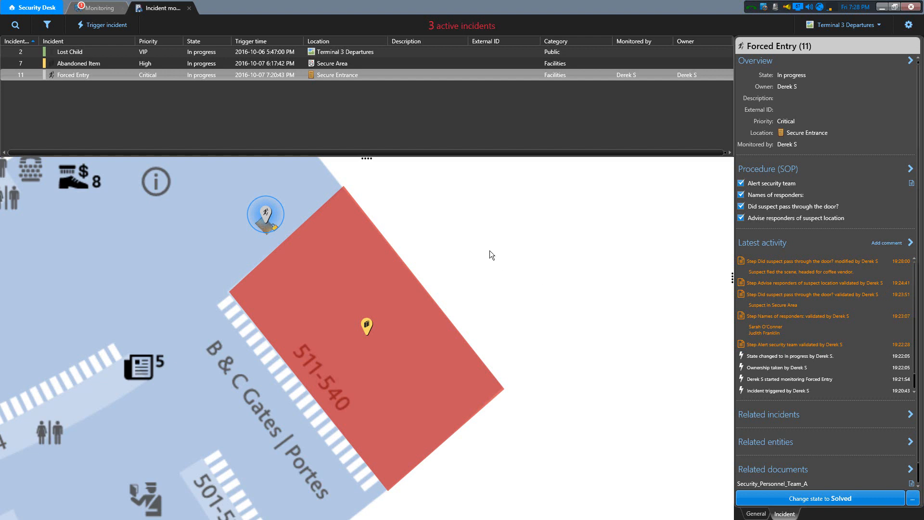
Trigger a Public "Suspect Sighted" incident on the map in the hall near counters 303-342, with the comment "Suspect from forced entry".
{"action": "left_click", "coordinate": [406, 310]}
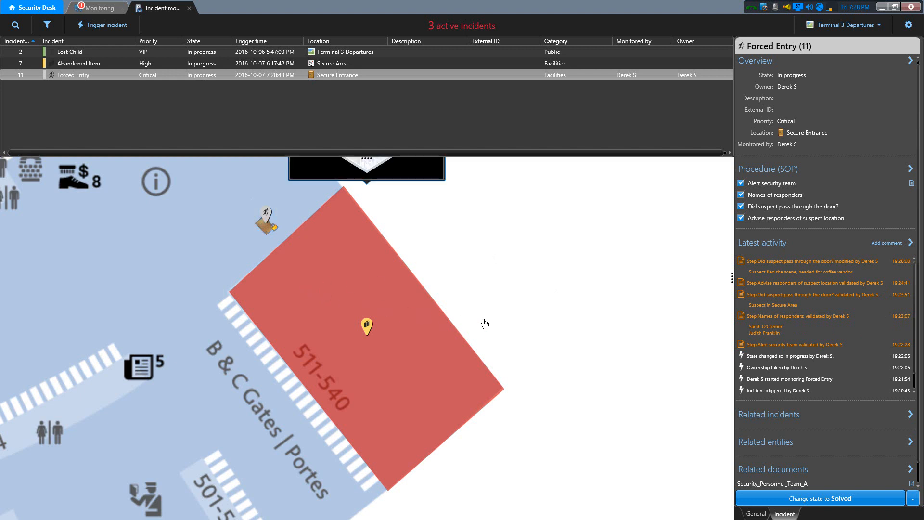
{"action": "left_click_drag", "start_coordinate": [489, 321], "coordinate": [503, 320]}
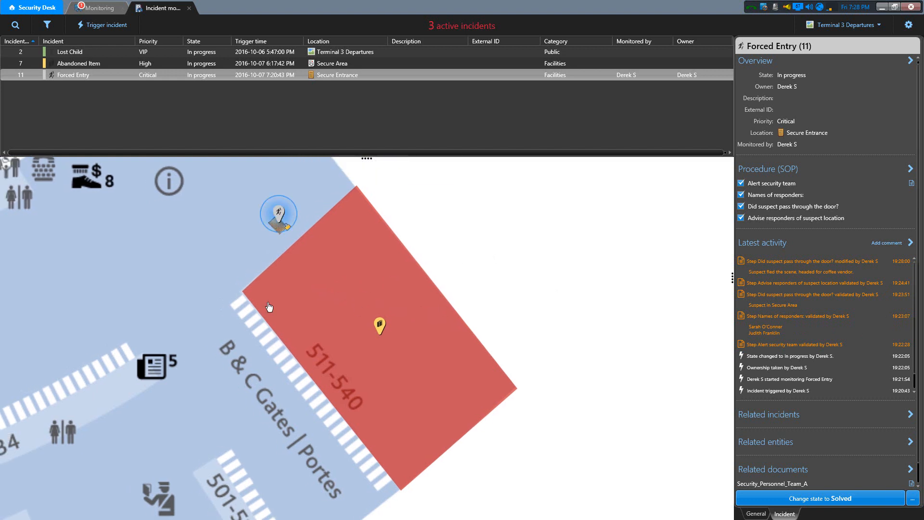
{"action": "left_click_drag", "start_coordinate": [121, 277], "coordinate": [415, 299]}
{"action": "scroll", "coordinate": [408, 280], "scroll_direction": "down", "scroll_amount": 5}
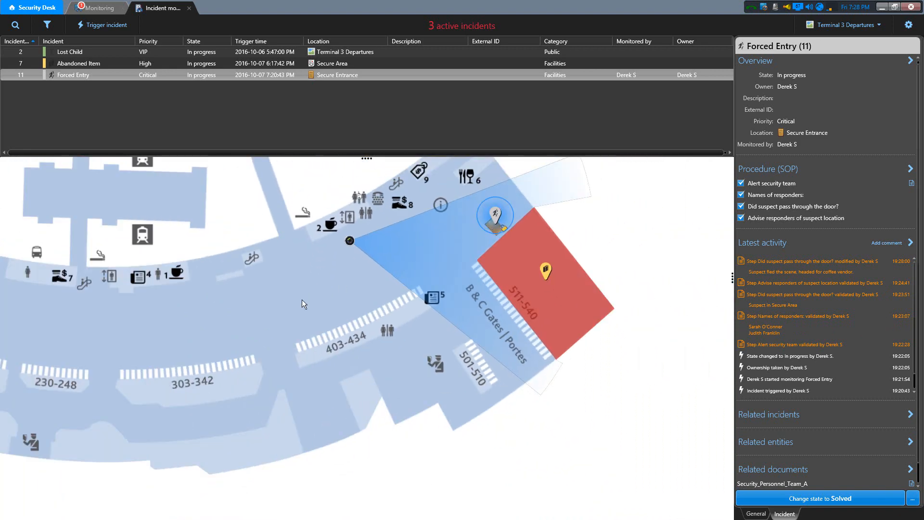
{"action": "left_click_drag", "start_coordinate": [302, 299], "coordinate": [347, 292]}
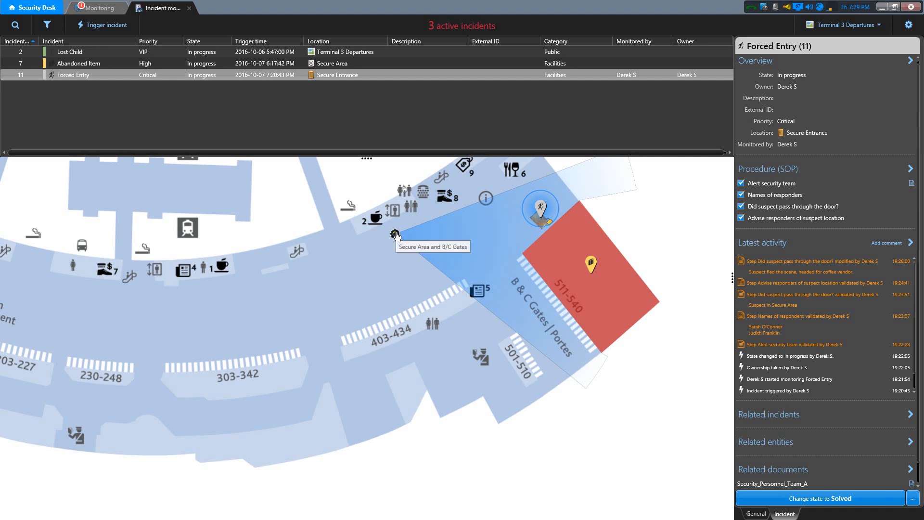
{"action": "right_click", "coordinate": [301, 289]}
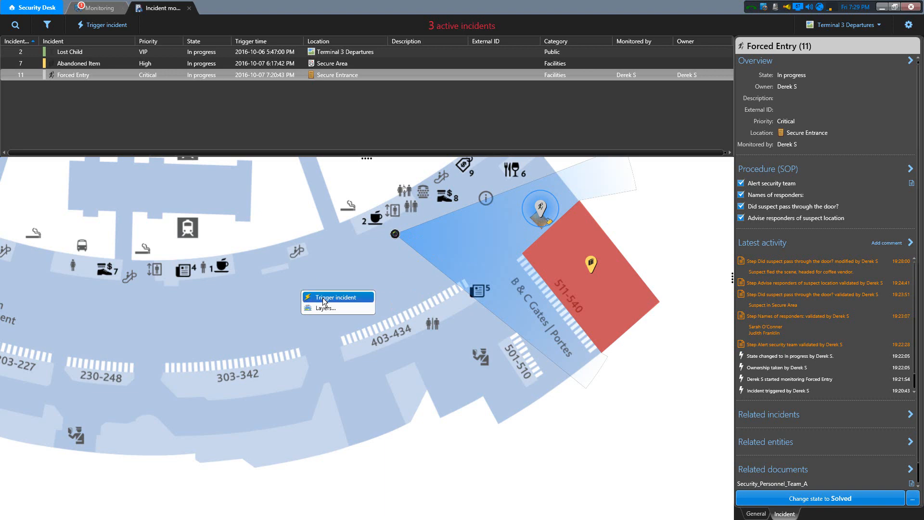
{"action": "left_click", "coordinate": [324, 298]}
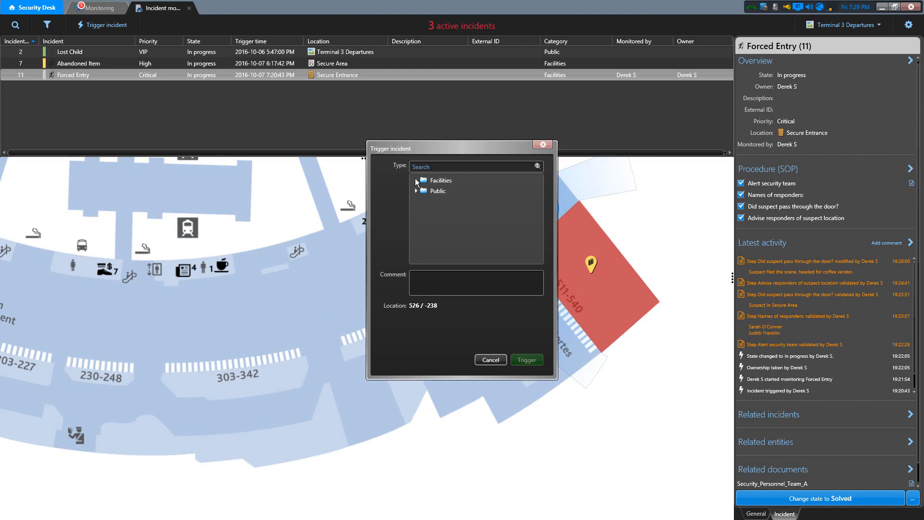
{"action": "left_click", "coordinate": [416, 190]}
{"action": "left_click", "coordinate": [456, 224]}
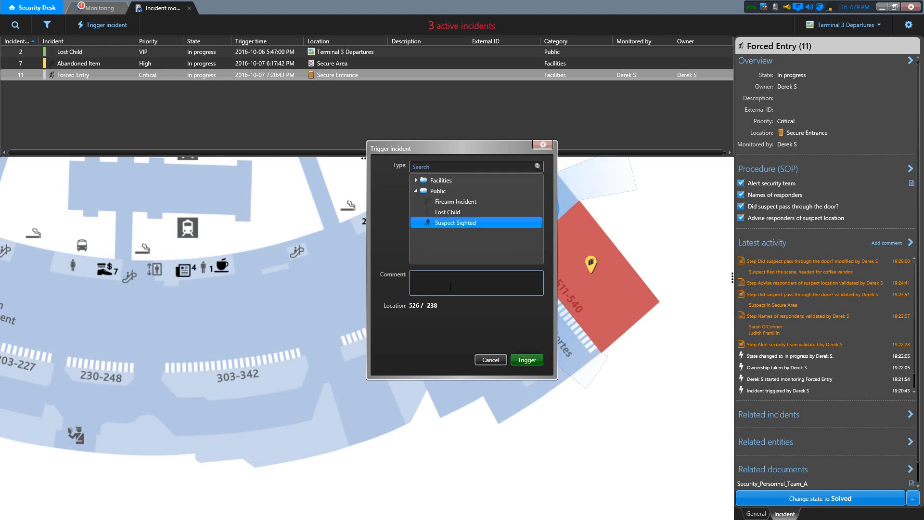
{"action": "left_click", "coordinate": [429, 280]}
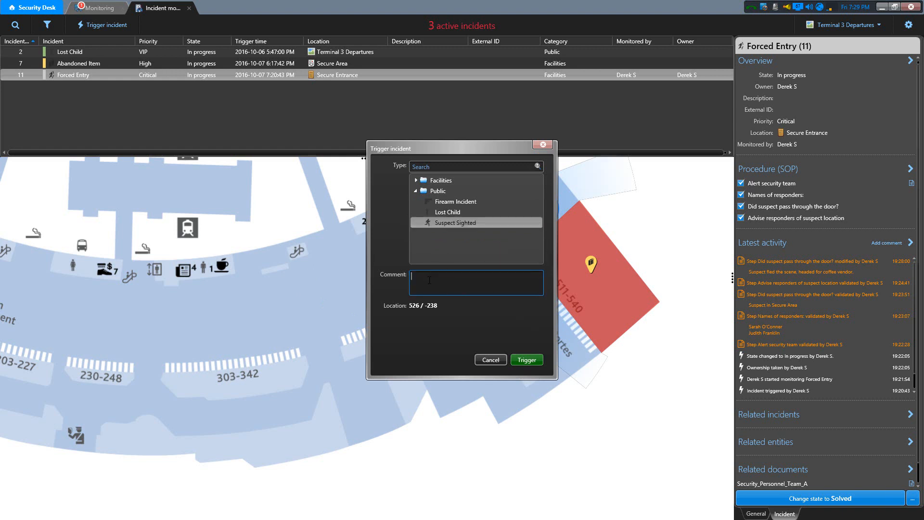
{"action": "type", "text": "Suspect from forced entry"}
{"action": "left_click", "coordinate": [520, 359]}
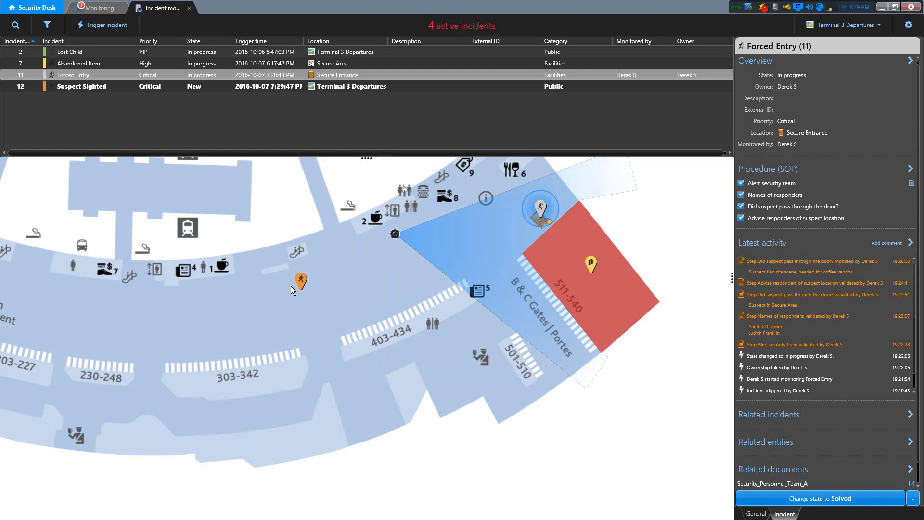
Trigger a second Suspect Sighted incident on the map near counters 230-248, with the comment "Forced entry suspect".
{"action": "left_click_drag", "start_coordinate": [259, 308], "coordinate": [379, 322]}
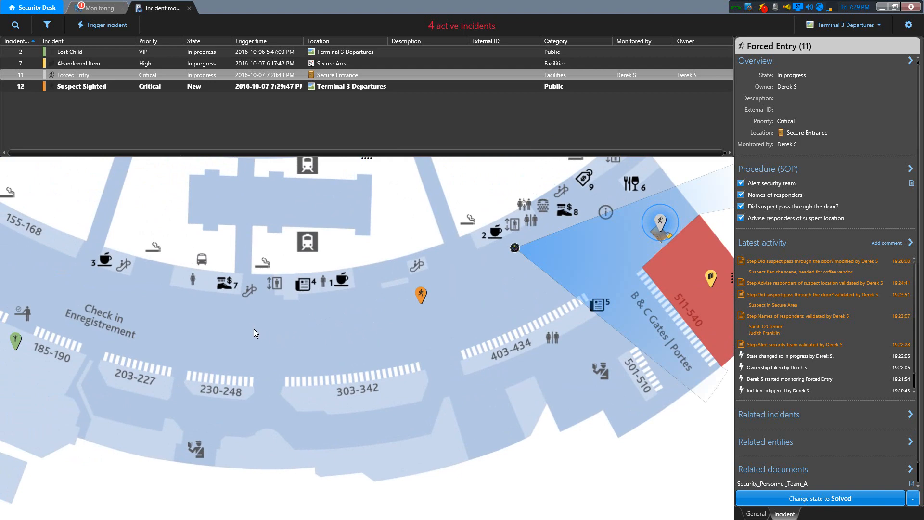
{"action": "right_click", "coordinate": [232, 322]}
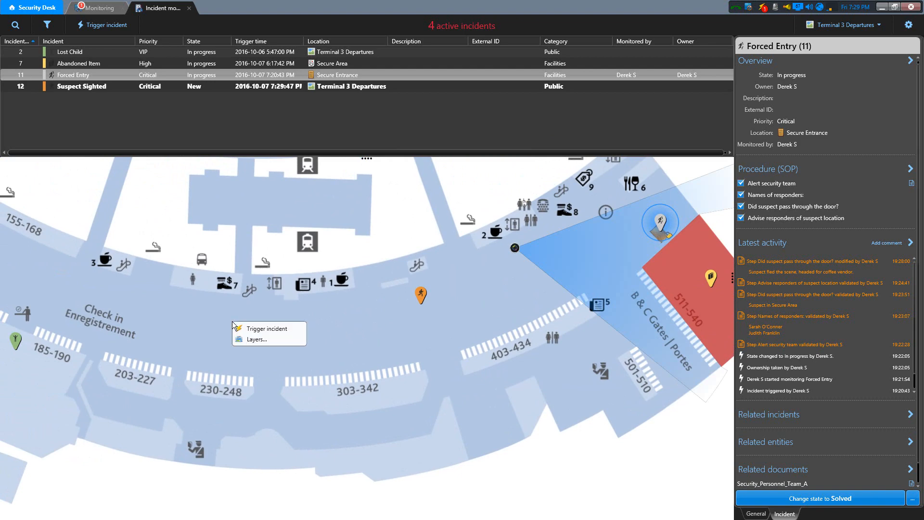
{"action": "left_click", "coordinate": [254, 328]}
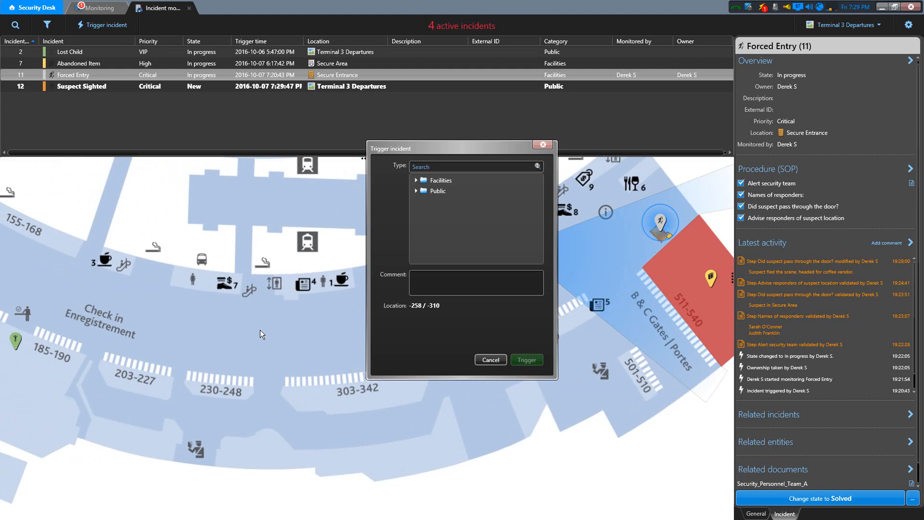
{"action": "left_click", "coordinate": [416, 190]}
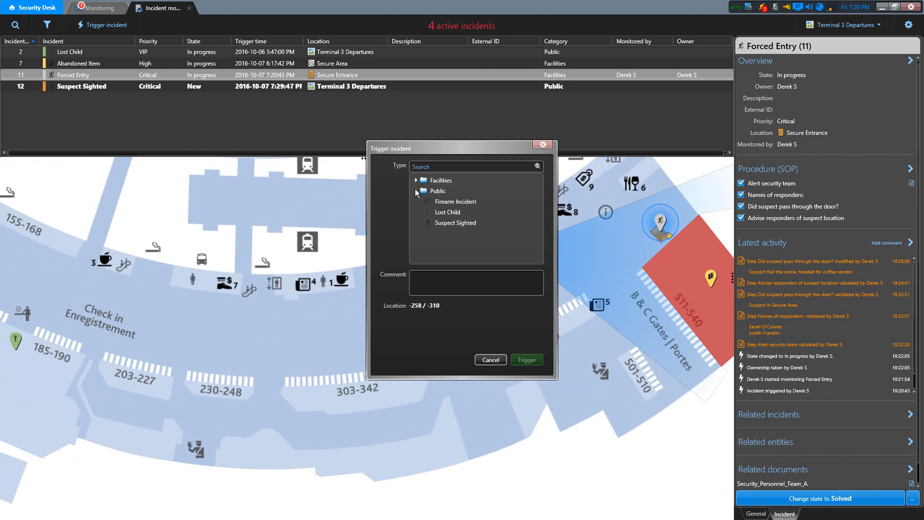
{"action": "left_click", "coordinate": [455, 223]}
{"action": "left_click", "coordinate": [461, 279]}
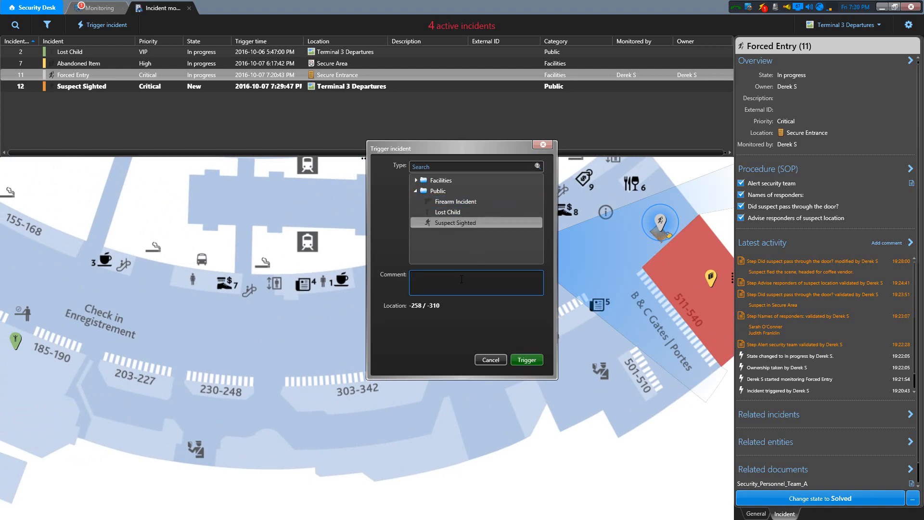
{"action": "type", "text": "Forced entry suspect"}
{"action": "left_click", "coordinate": [528, 360]}
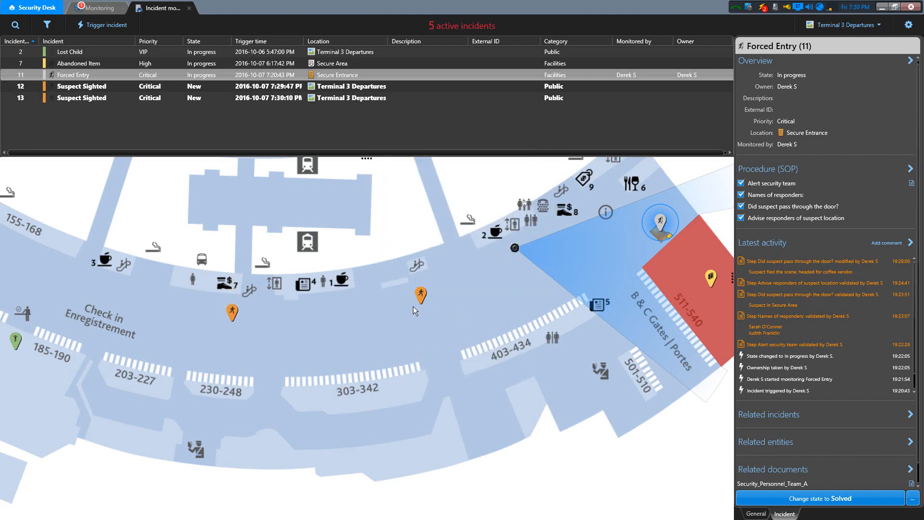
Trace the suspect's path across the terminal map and view the details of both Suspect Sighted incidents.
{"action": "left_click_drag", "start_coordinate": [352, 332], "coordinate": [347, 355]}
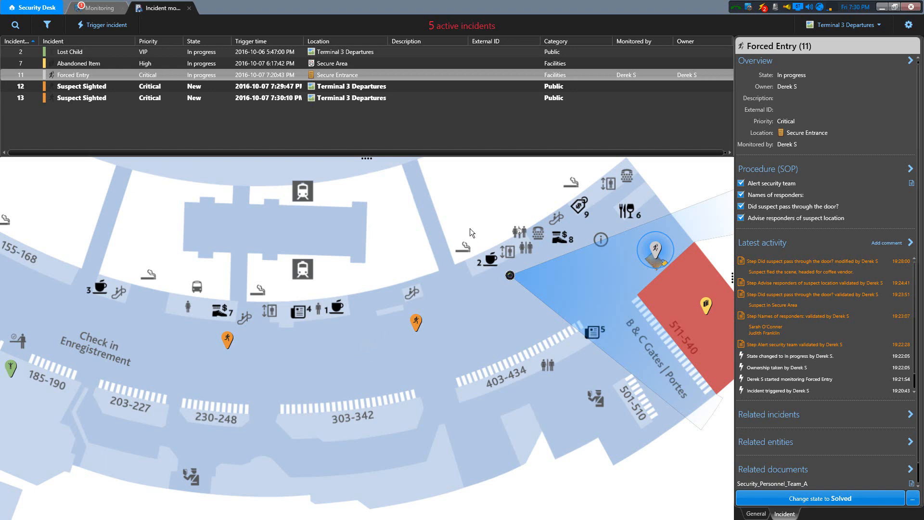
{"action": "left_click_drag", "start_coordinate": [413, 259], "coordinate": [439, 247]}
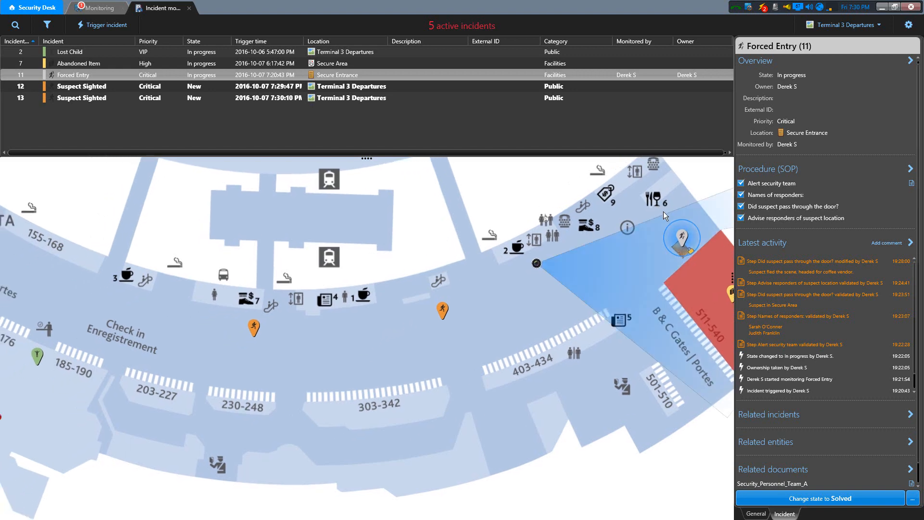
{"action": "mouse_move", "coordinate": [683, 241]}
{"action": "mouse_move", "coordinate": [443, 313]}
{"action": "left_click_drag", "start_coordinate": [153, 327], "coordinate": [333, 338]}
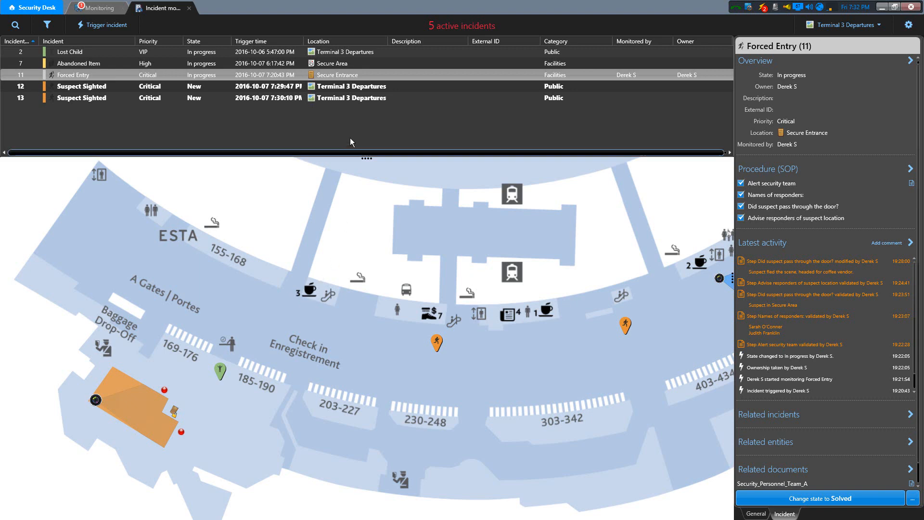
{"action": "left_click", "coordinate": [141, 88]}
{"action": "left_click", "coordinate": [132, 97]}
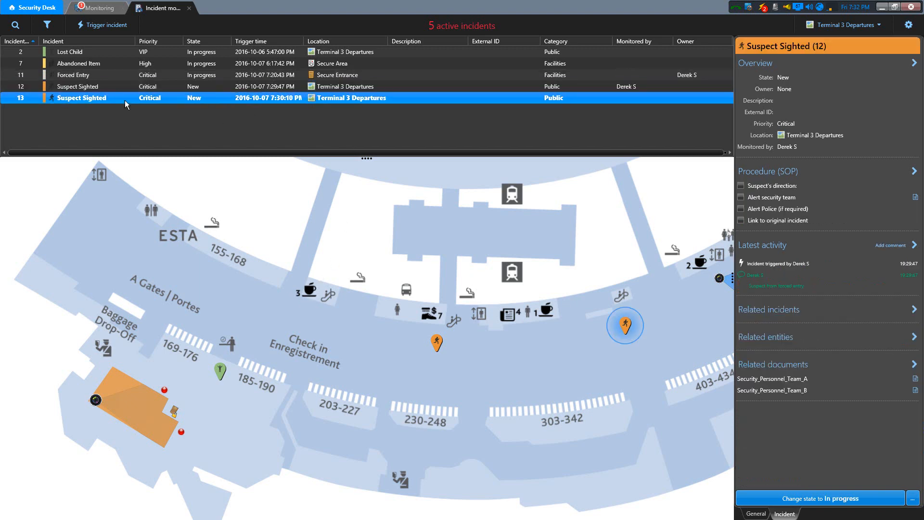
Link the Forced Entry incident and the two Suspect Sighted incidents together.
{"action": "left_click", "coordinate": [99, 75]}
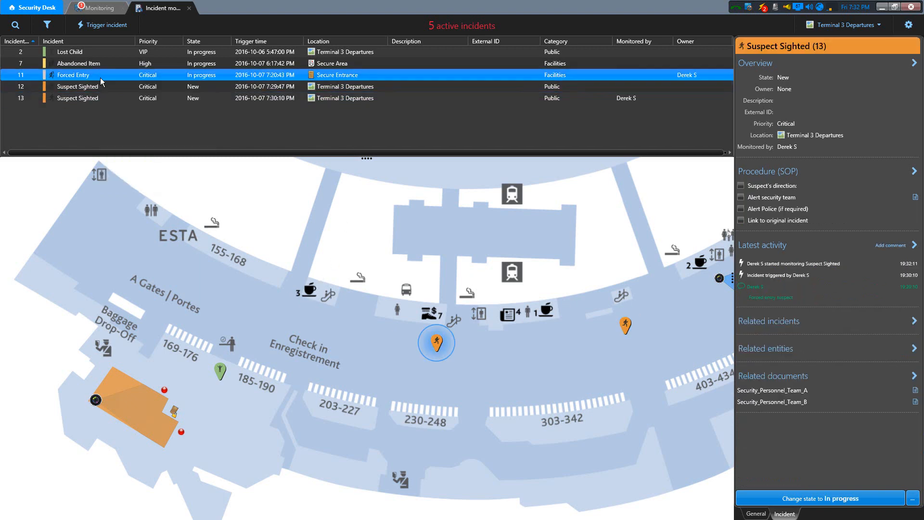
{"action": "left_click", "coordinate": [94, 99], "text": "shift"}
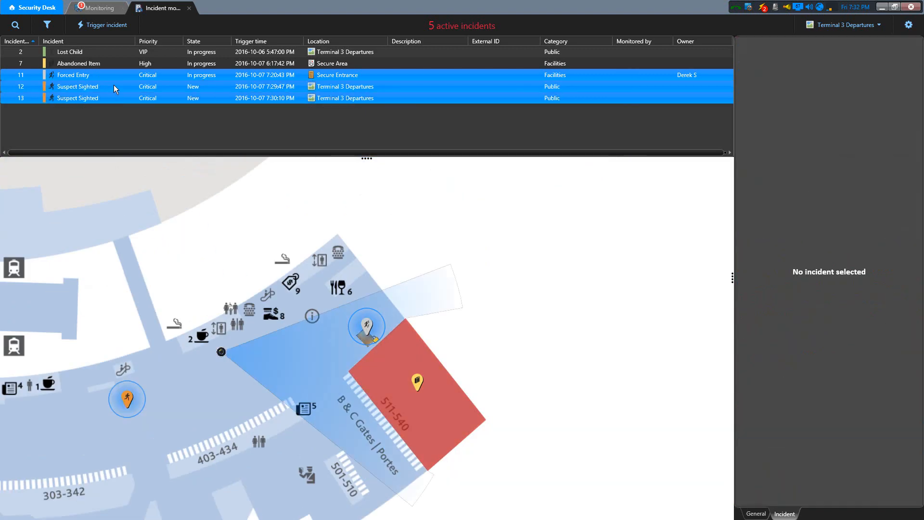
{"action": "right_click", "coordinate": [115, 86]}
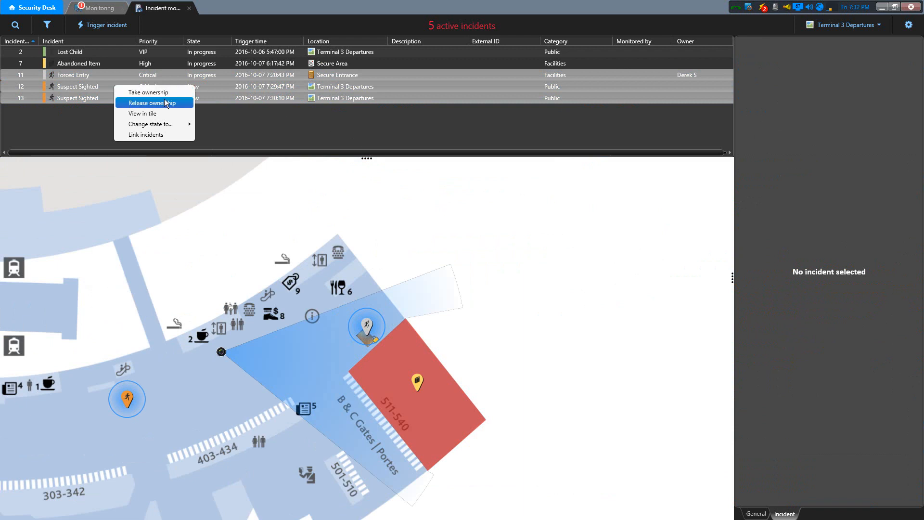
{"action": "left_click", "coordinate": [160, 134]}
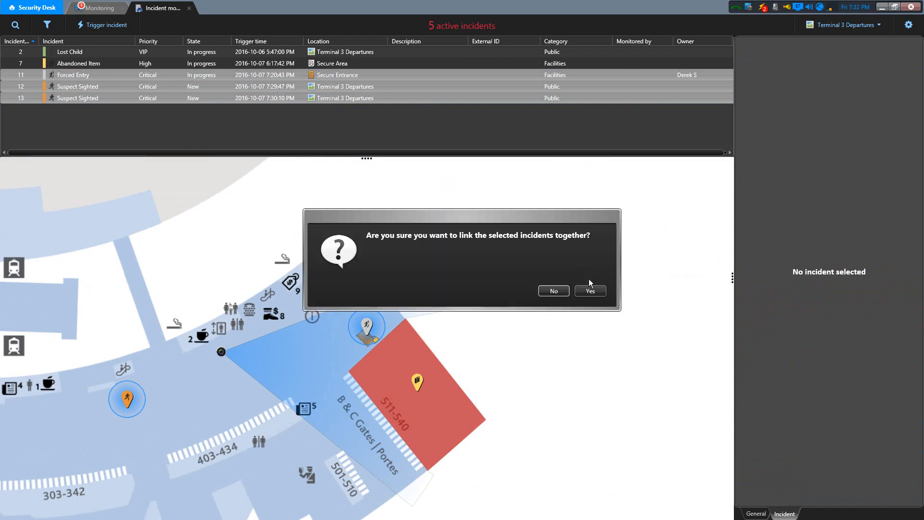
{"action": "left_click", "coordinate": [584, 290]}
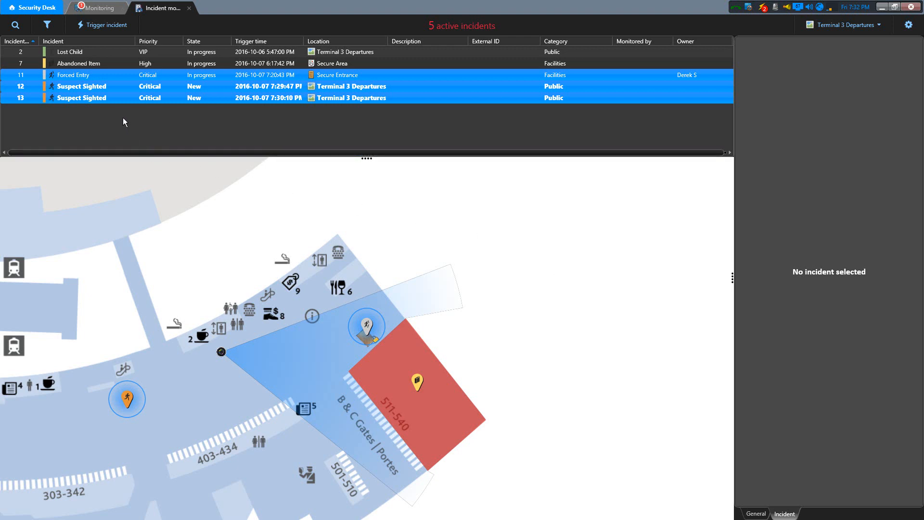
Examine the linked incidents in the Forced Entry incident's related incidents, then return to its overview.
{"action": "left_click", "coordinate": [108, 71]}
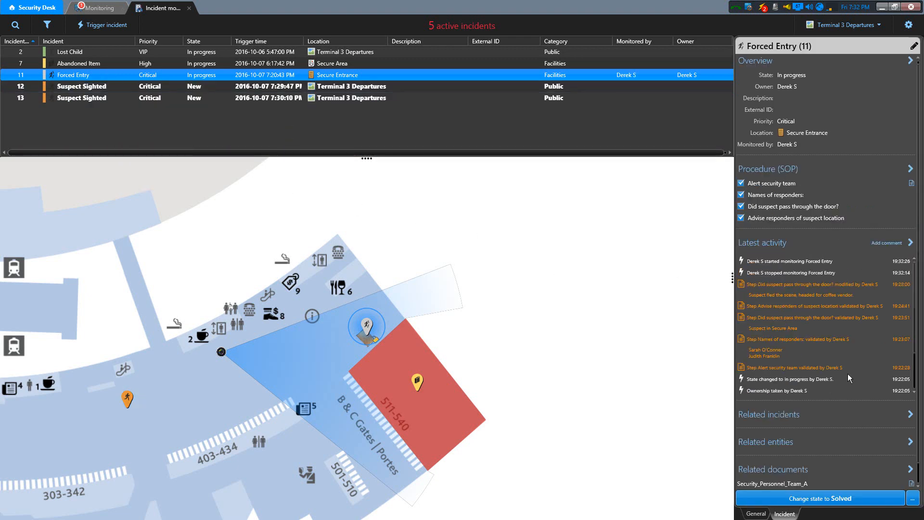
{"action": "left_click", "coordinate": [779, 420]}
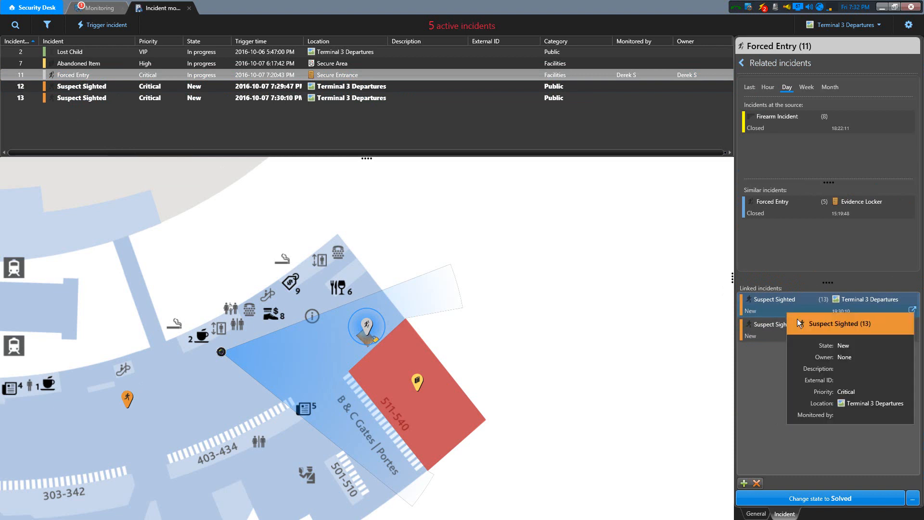
{"action": "mouse_move", "coordinate": [794, 337]}
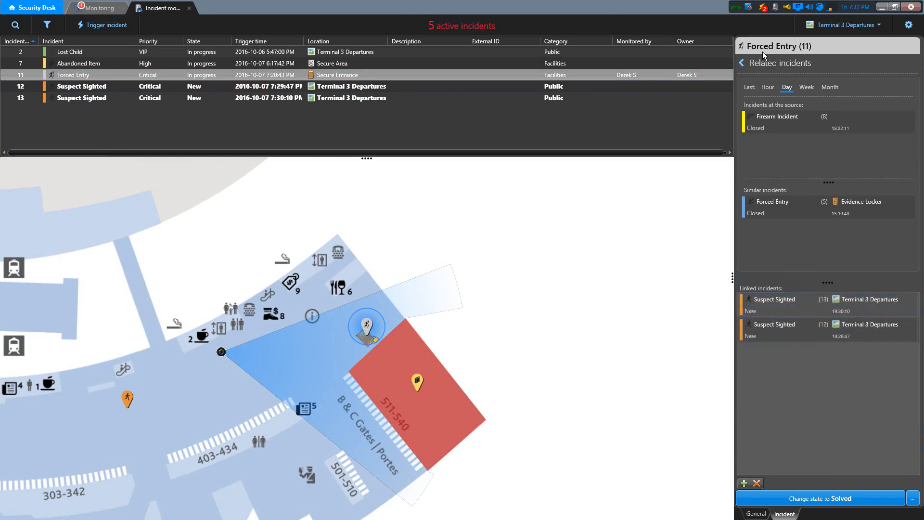
{"action": "left_click", "coordinate": [741, 64]}
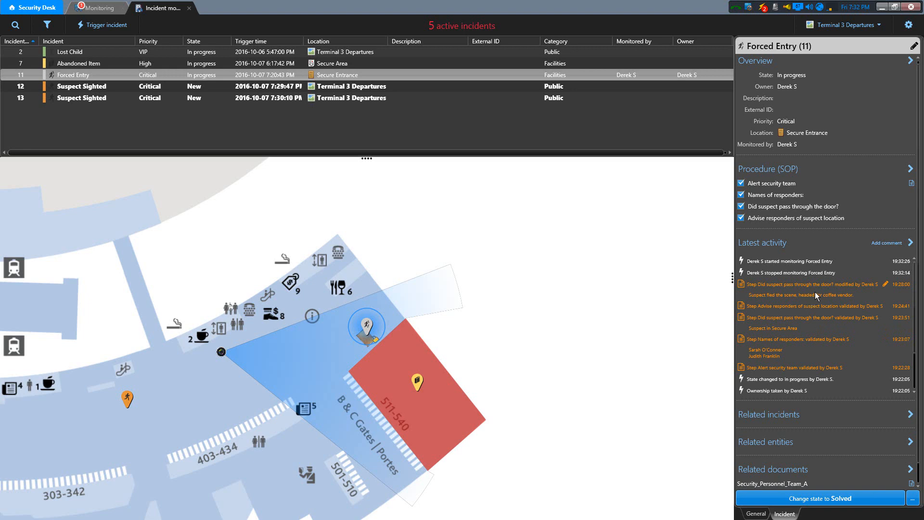
Open linked Suspect Sighted incident 13 from the Forced Entry incident's related incidents and view its surroundings on the map.
{"action": "left_click", "coordinate": [789, 417]}
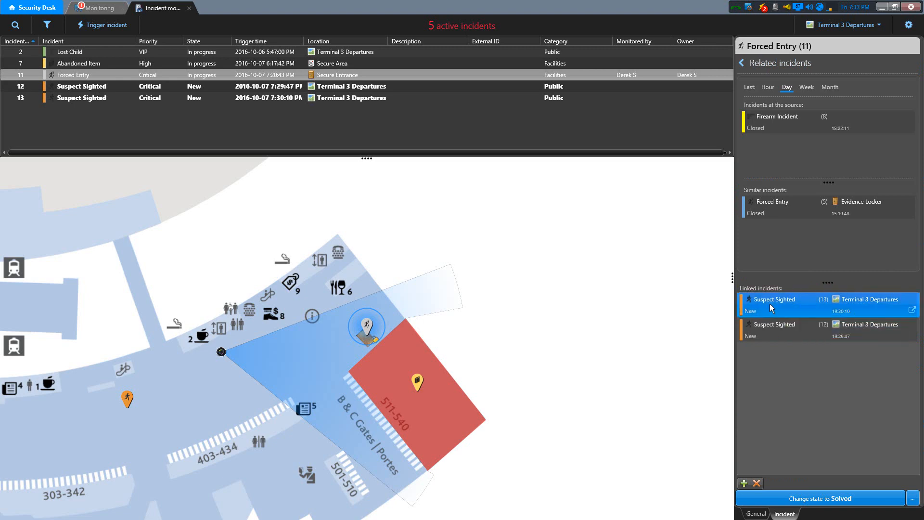
{"action": "left_click", "coordinate": [912, 311]}
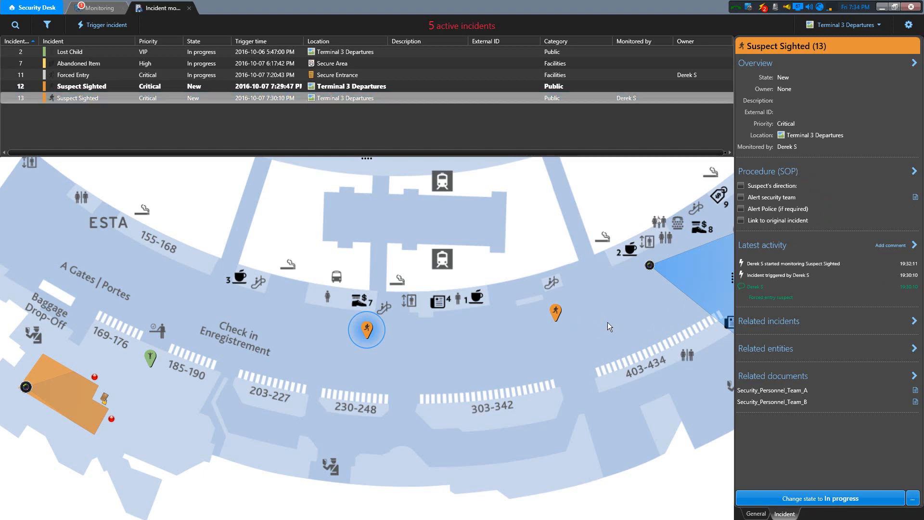
{"action": "left_click_drag", "start_coordinate": [607, 322], "coordinate": [417, 320]}
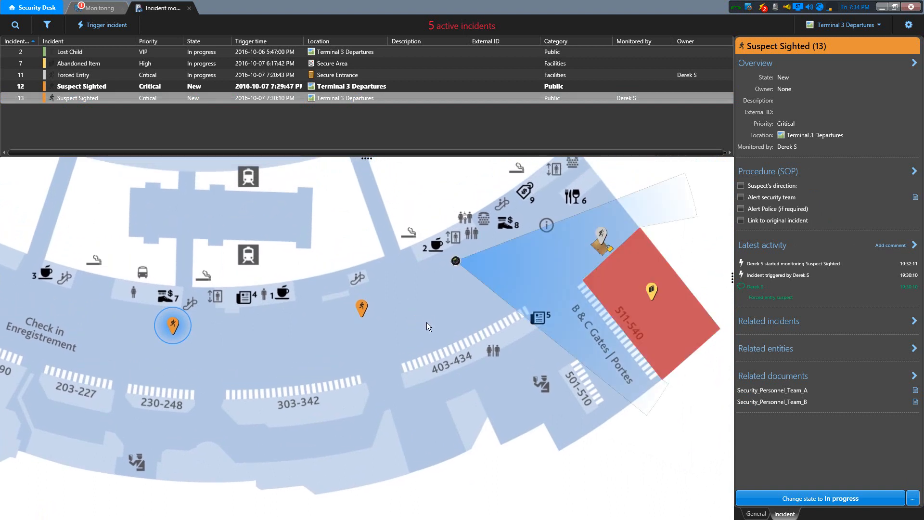